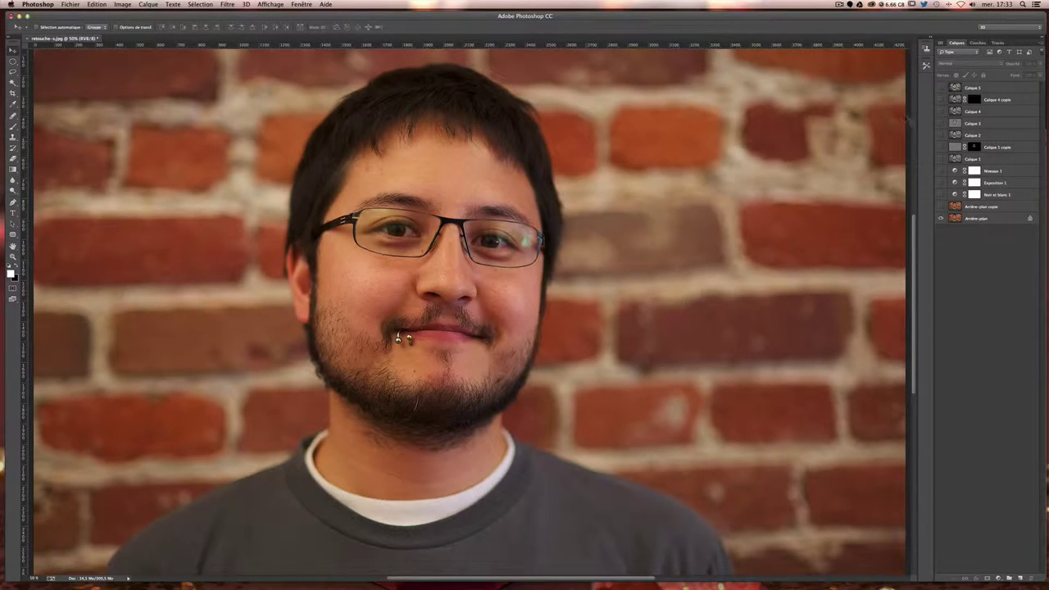
Toggle Calque 5 on and off repeatedly to compare sepia with the colour original, ending visible.
click(965, 221)
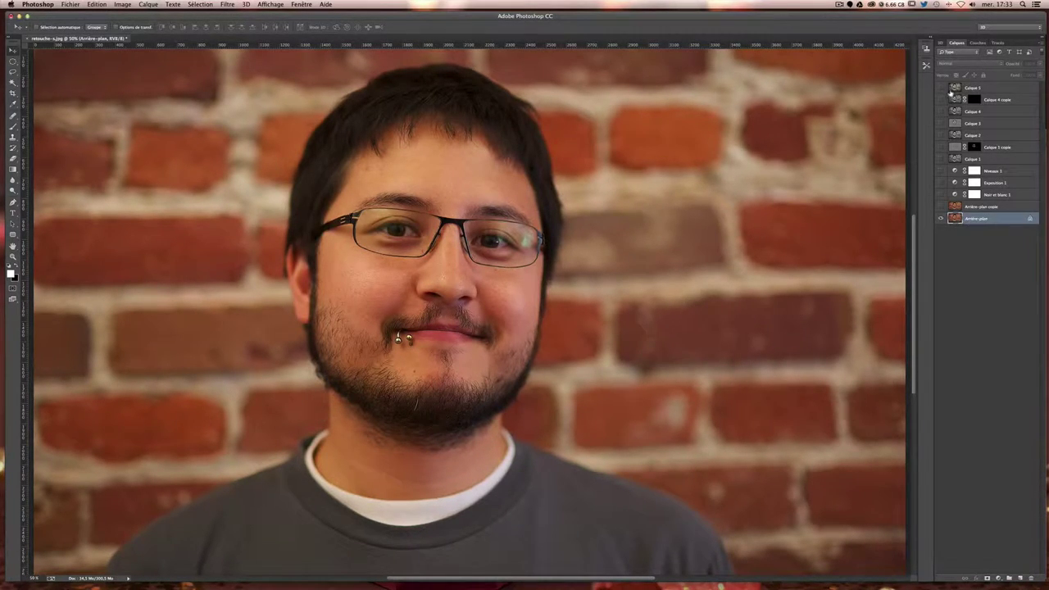
click(940, 87)
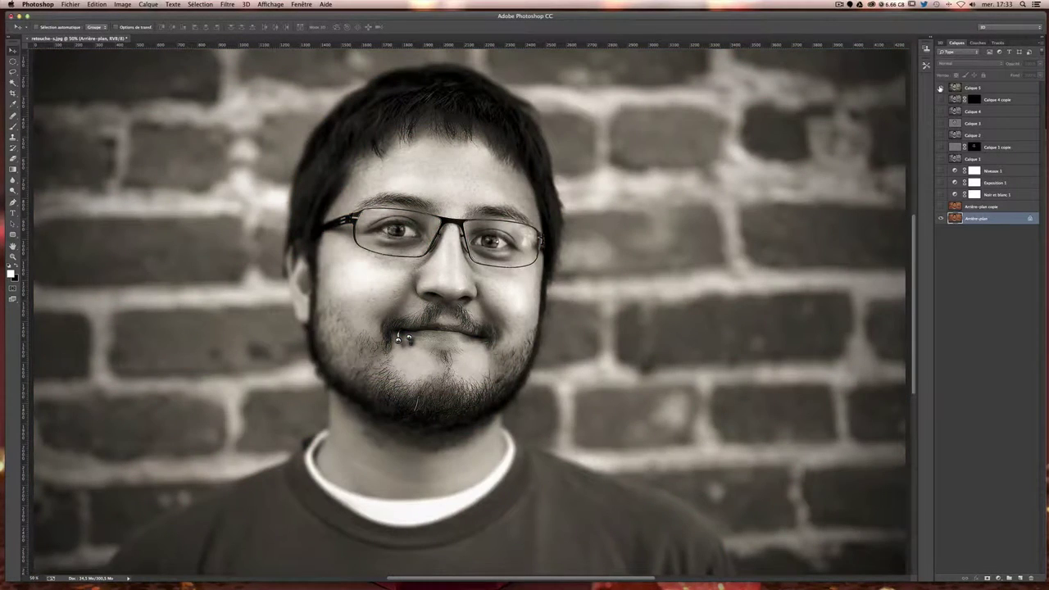
click(940, 88)
click(939, 87)
click(939, 87)
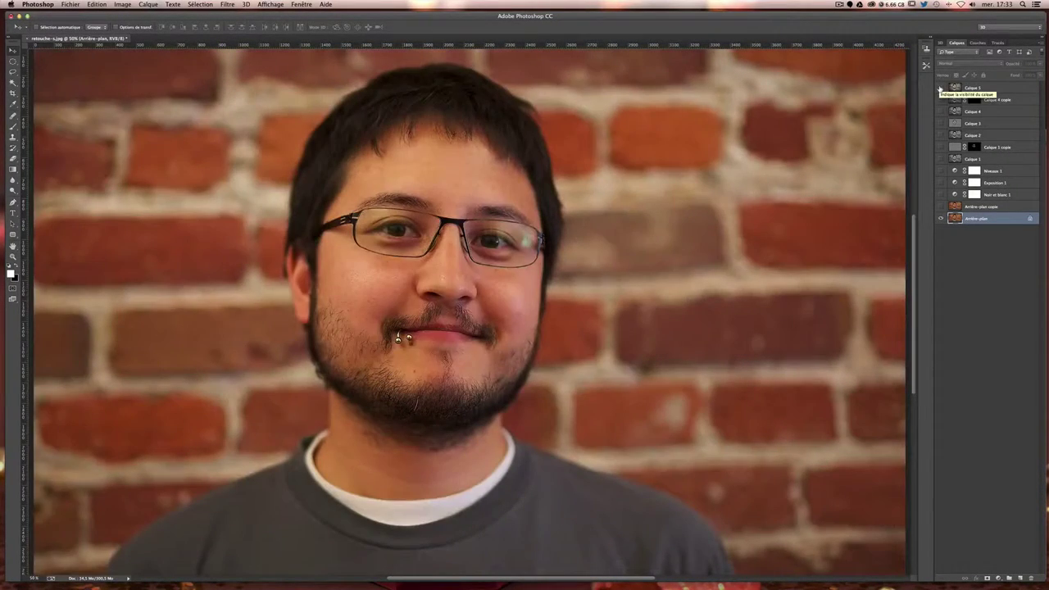
click(940, 87)
click(940, 87)
click(940, 88)
click(939, 88)
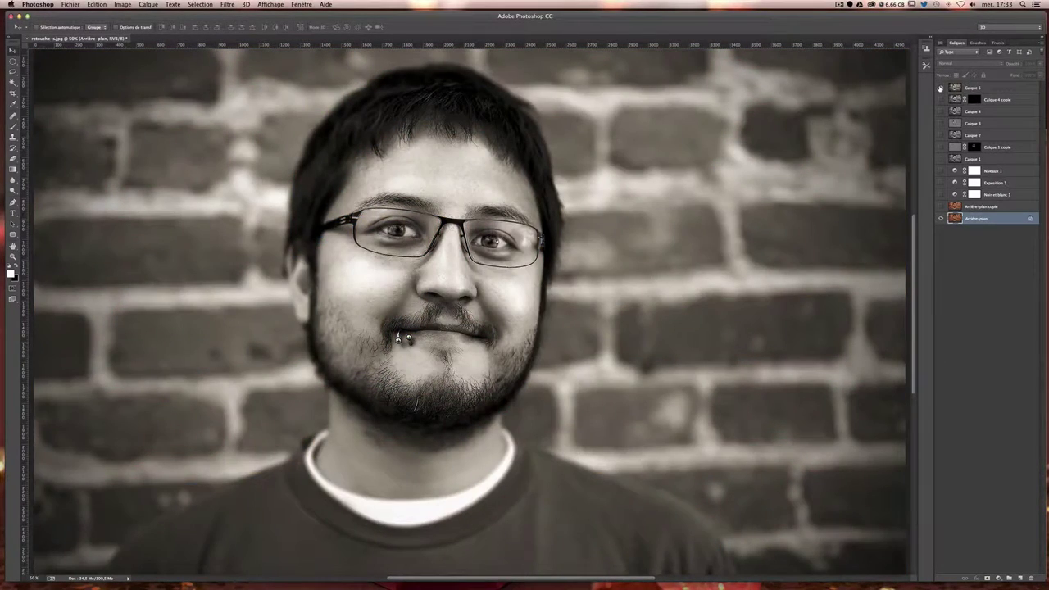
click(939, 87)
click(940, 88)
click(939, 88)
click(939, 87)
click(940, 88)
click(940, 88)
click(939, 88)
click(939, 88)
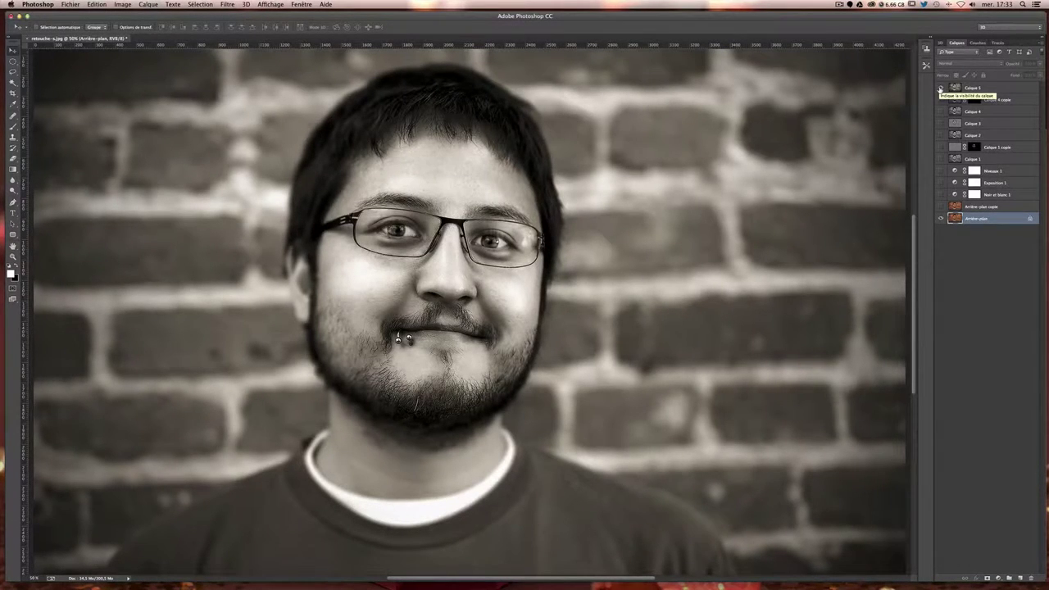
click(939, 87)
click(940, 87)
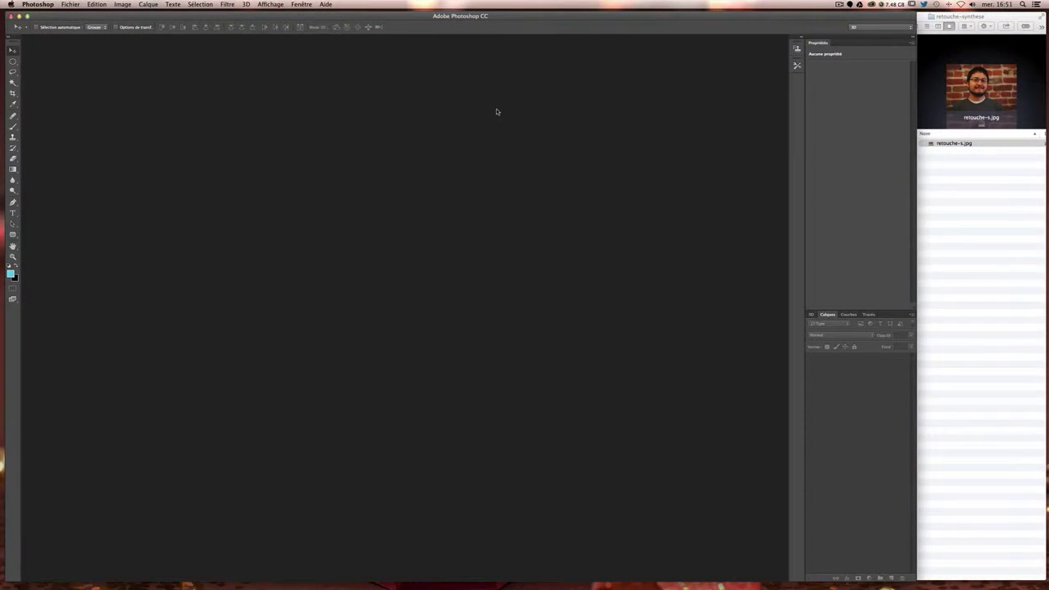
Open retouche-s.jpg in Photoshop CC, accepting its colour profile, at 50% zoom in a wider window.
right_click(941, 145)
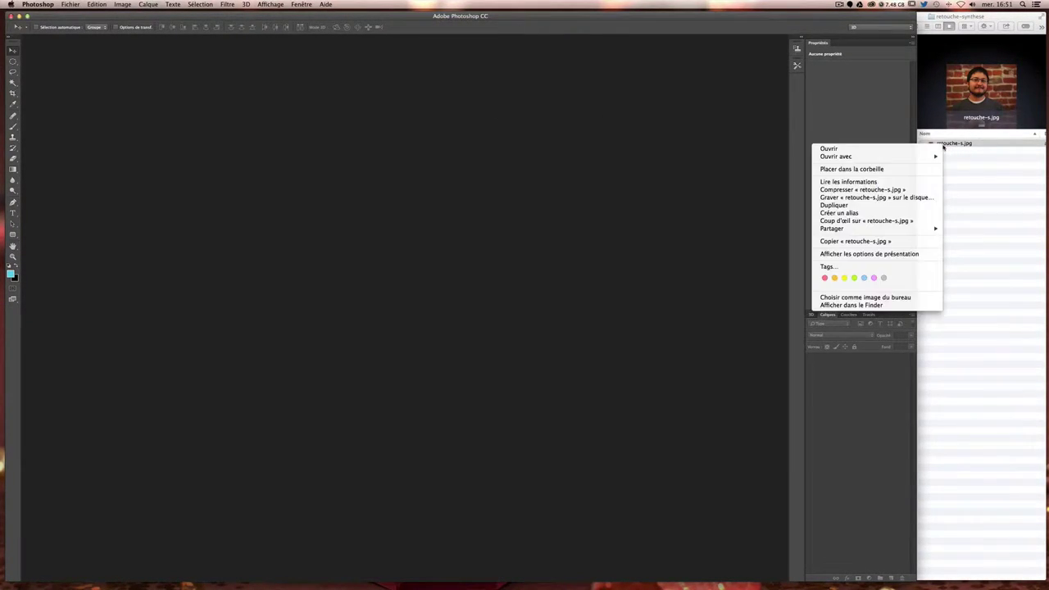
mouse_move(852, 155)
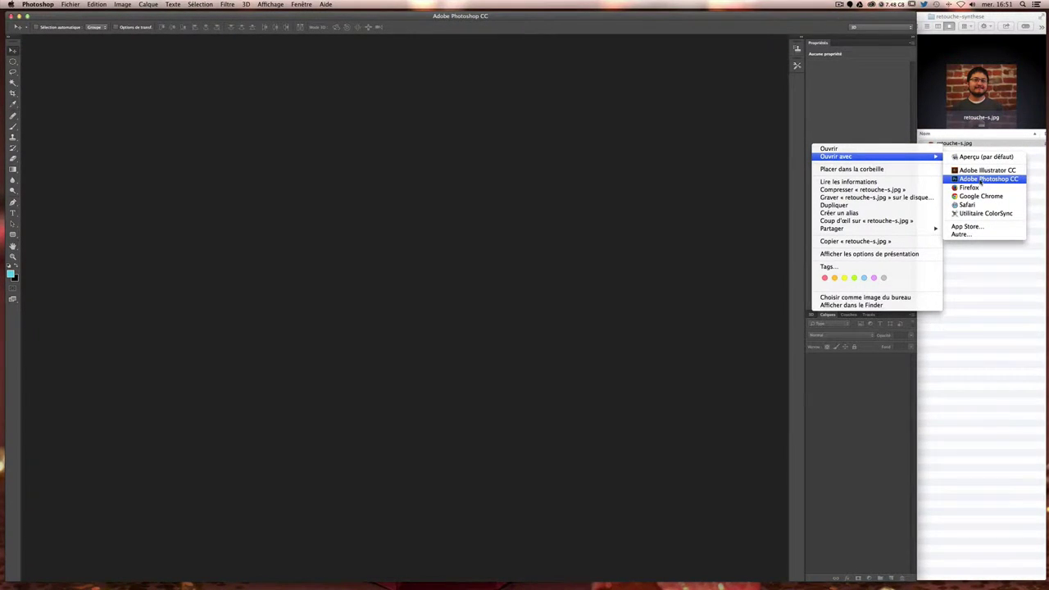
click(977, 184)
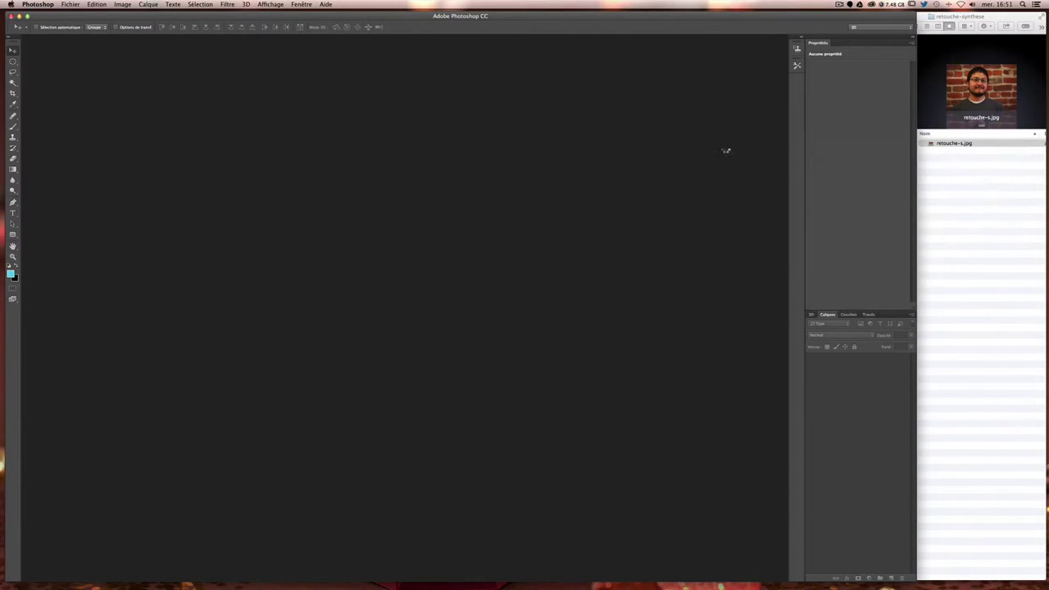
click(606, 317)
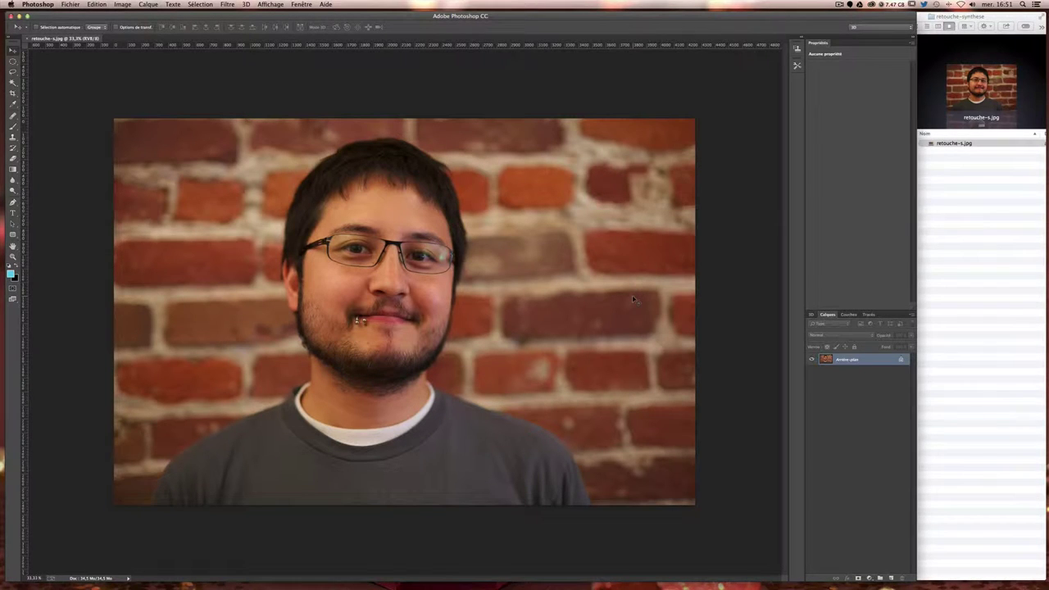
key(ctrl+plus)
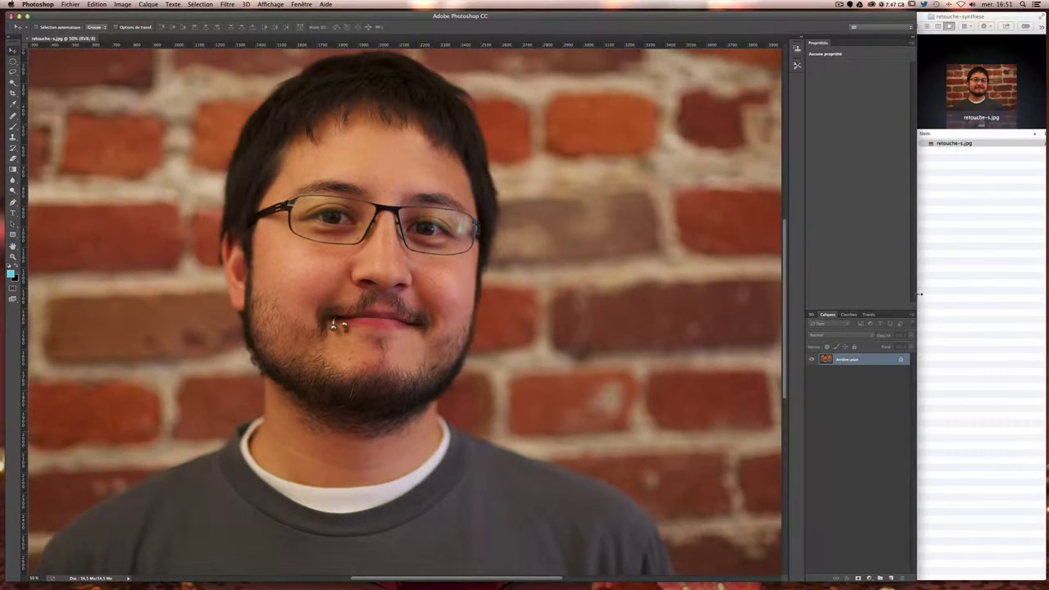
drag(919, 295, 1036, 287)
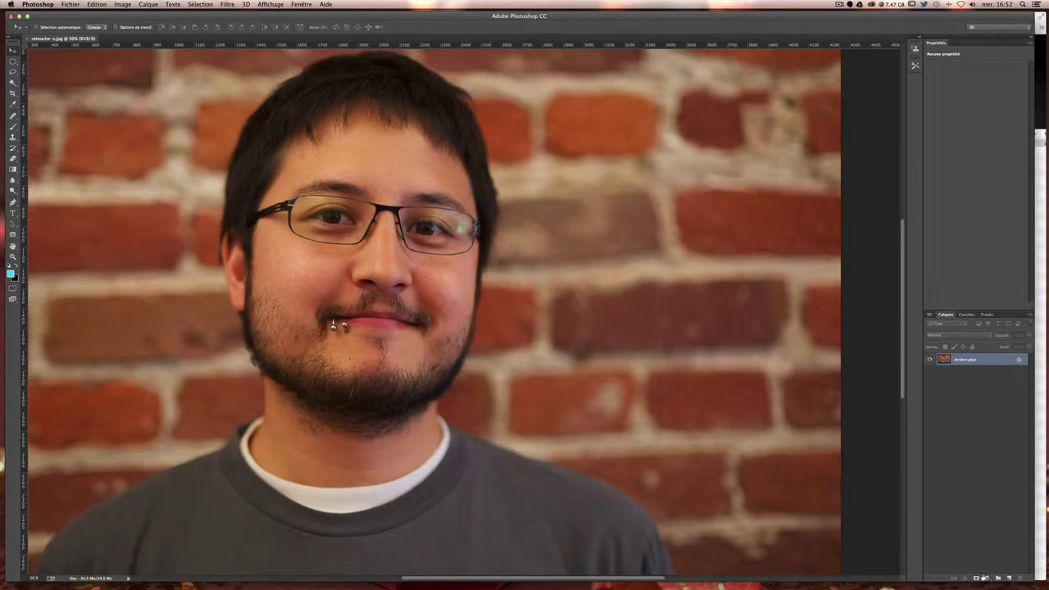
Add a default Noir et blanc adjustment layer above Arrière-plan.
click(986, 579)
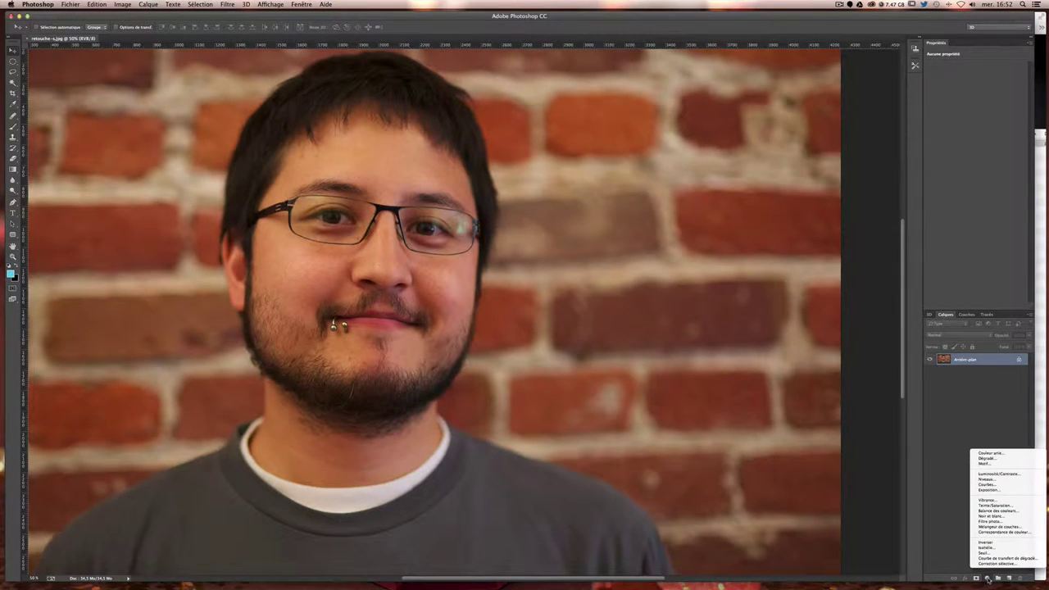
click(1001, 516)
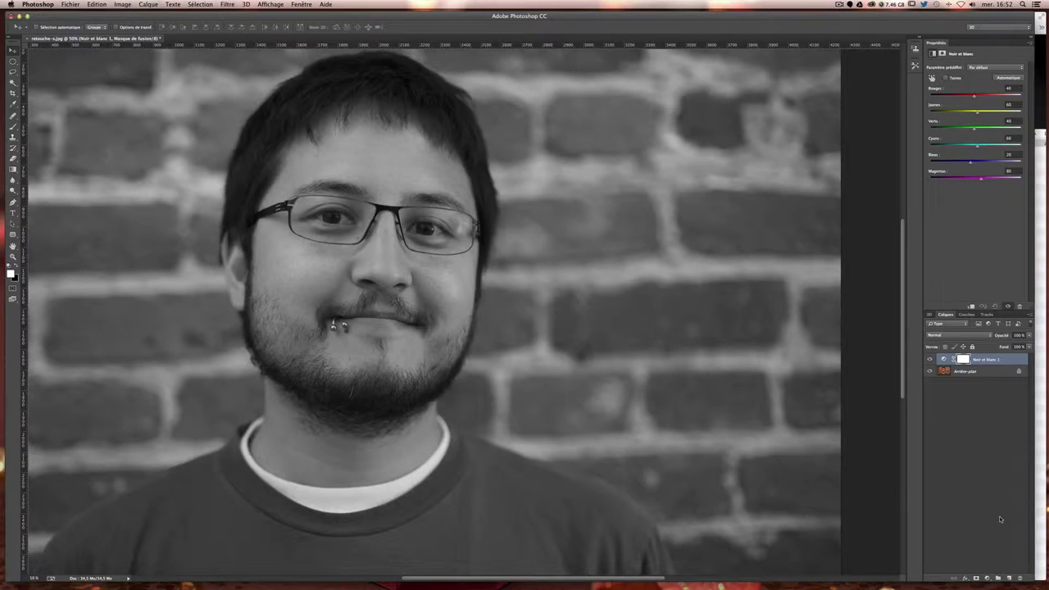
click(987, 578)
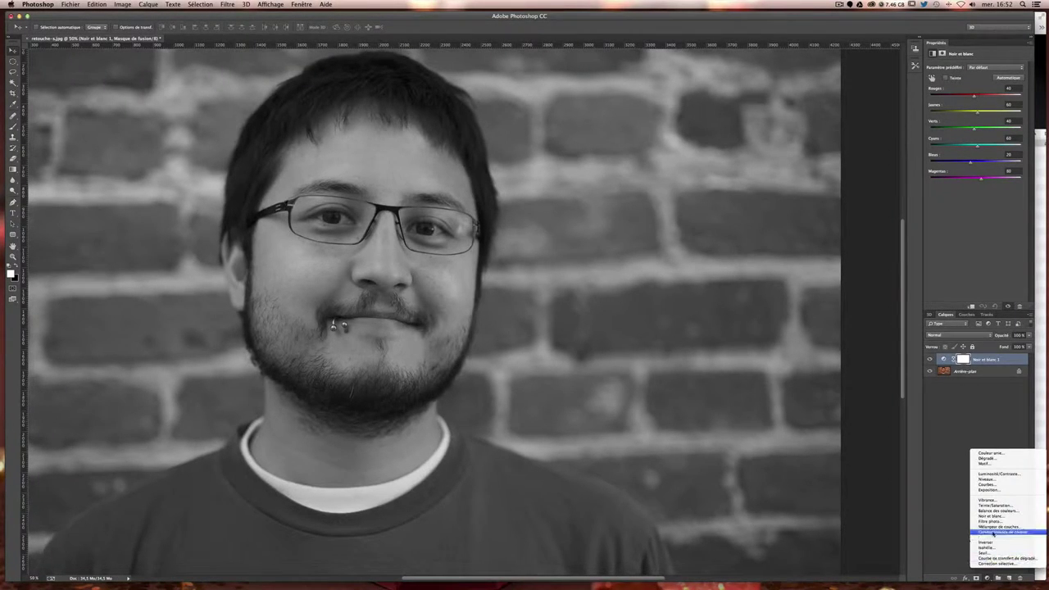
Add an Exposition adjustment layer with exposure +0,83 and gamma correction 0,67.
click(996, 489)
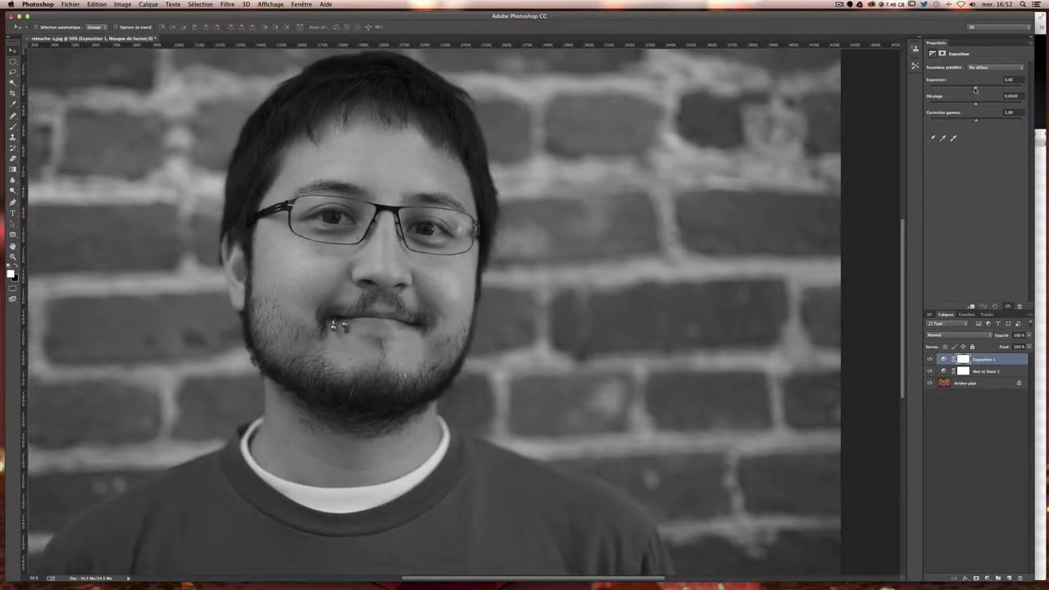
drag(975, 88, 980, 89)
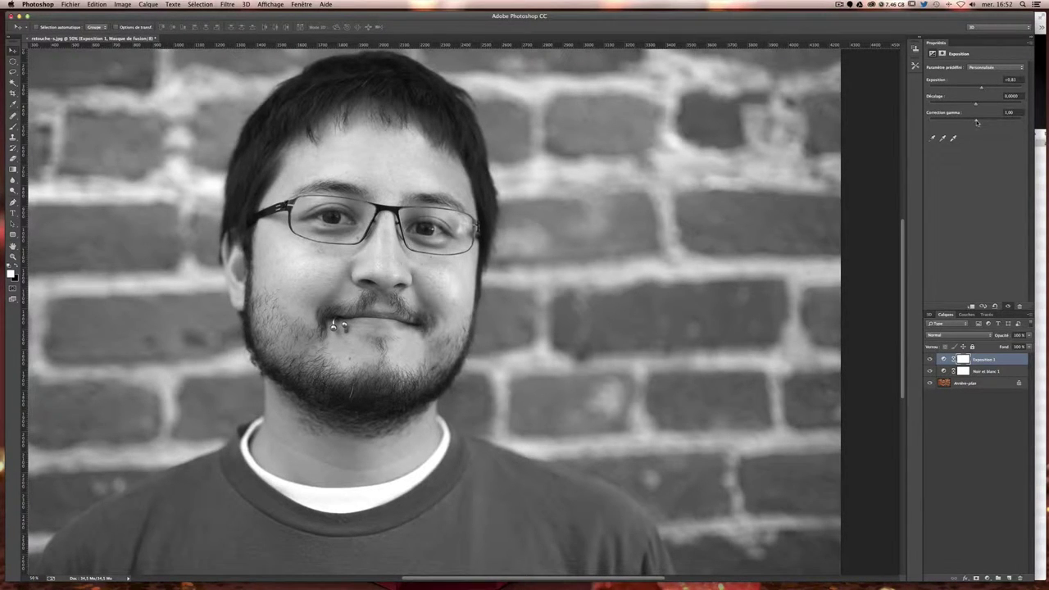
drag(976, 121, 984, 121)
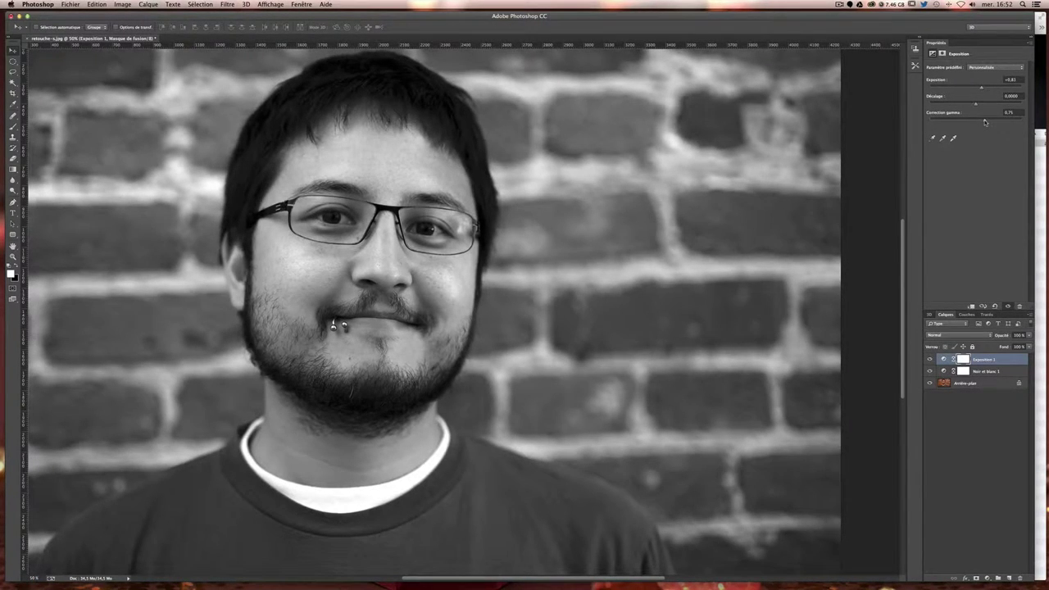
drag(985, 121, 983, 121)
drag(984, 121, 987, 120)
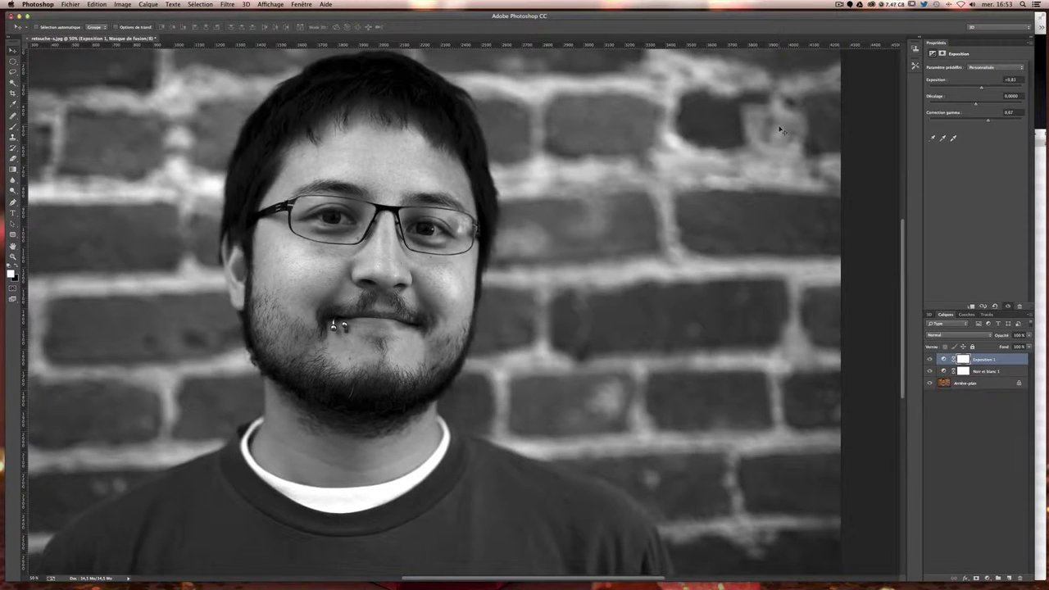
Toggle Exposition 1 on and off to compare, leaving it visible.
click(930, 360)
click(930, 359)
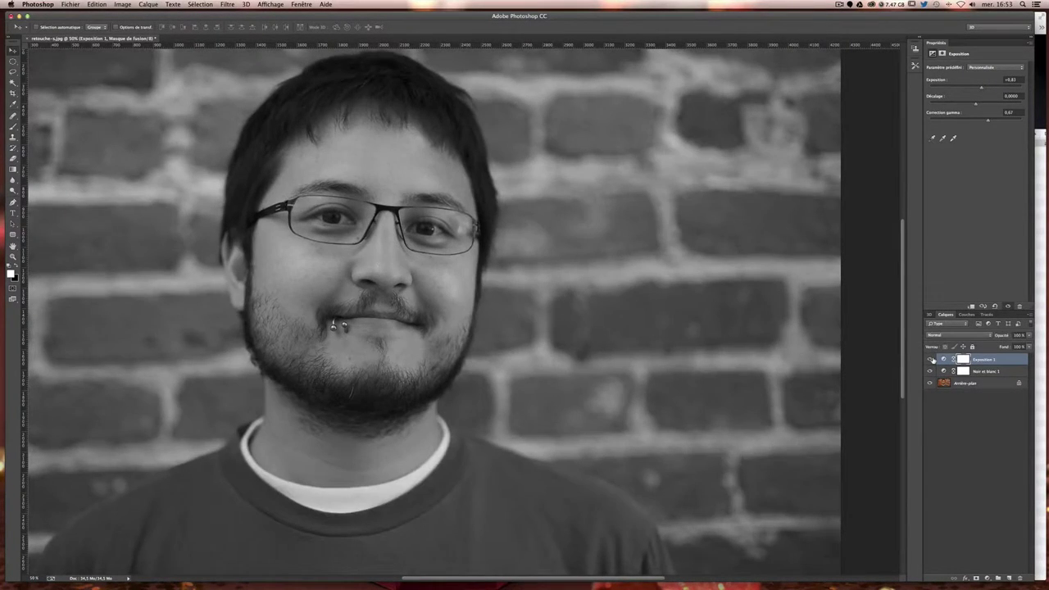
click(930, 360)
click(930, 360)
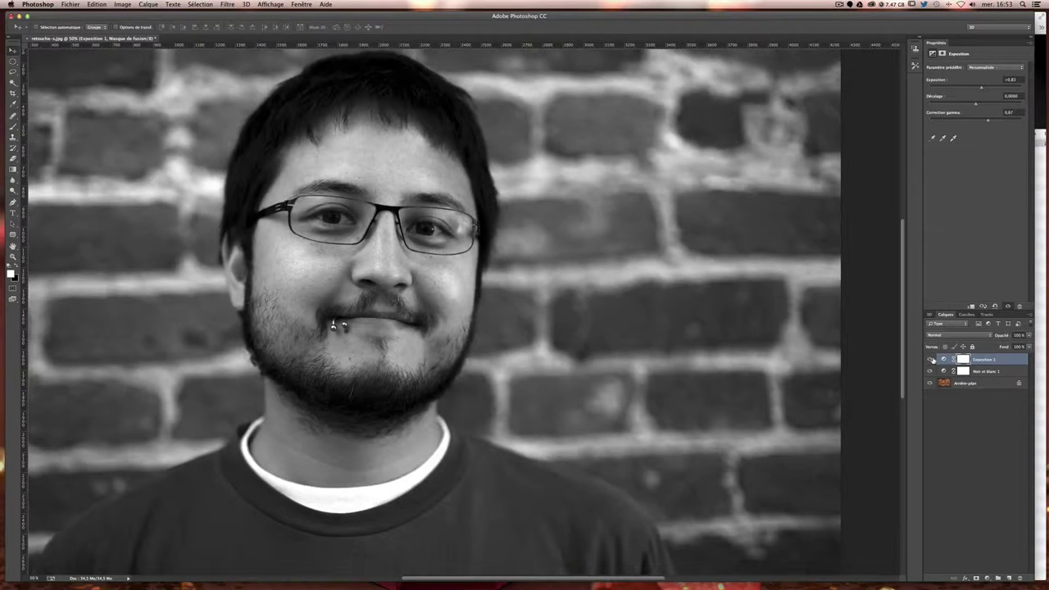
click(931, 360)
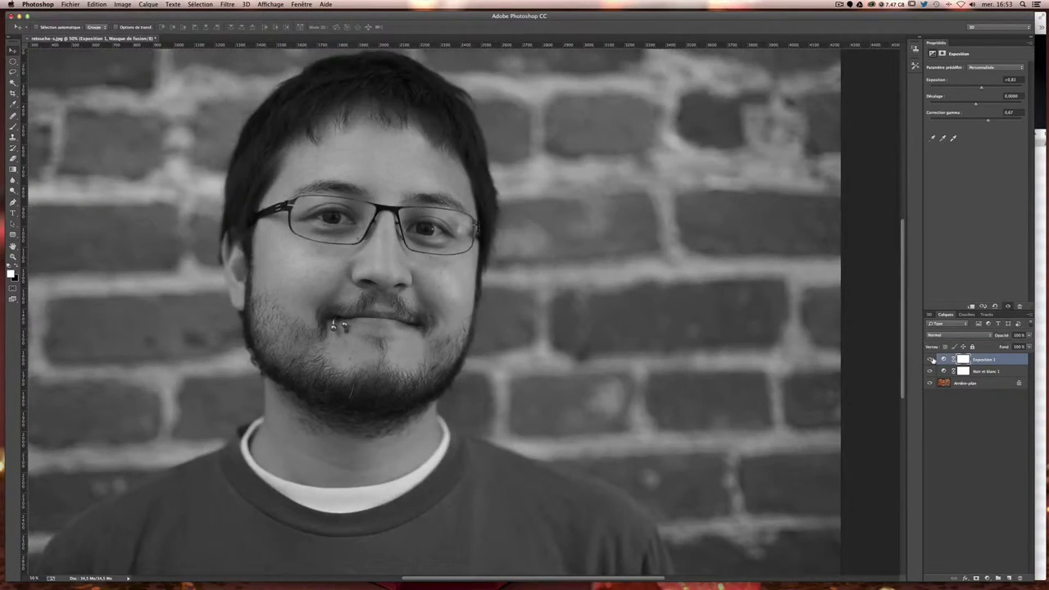
click(930, 360)
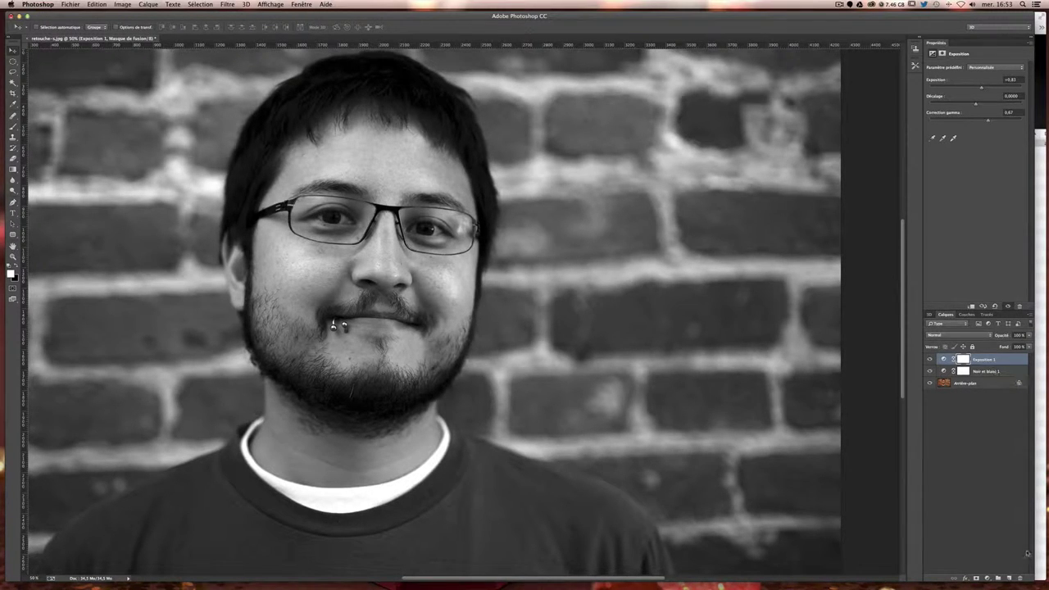
Add a Niveaux adjustment layer, raising the black point and lowering the white point.
click(987, 578)
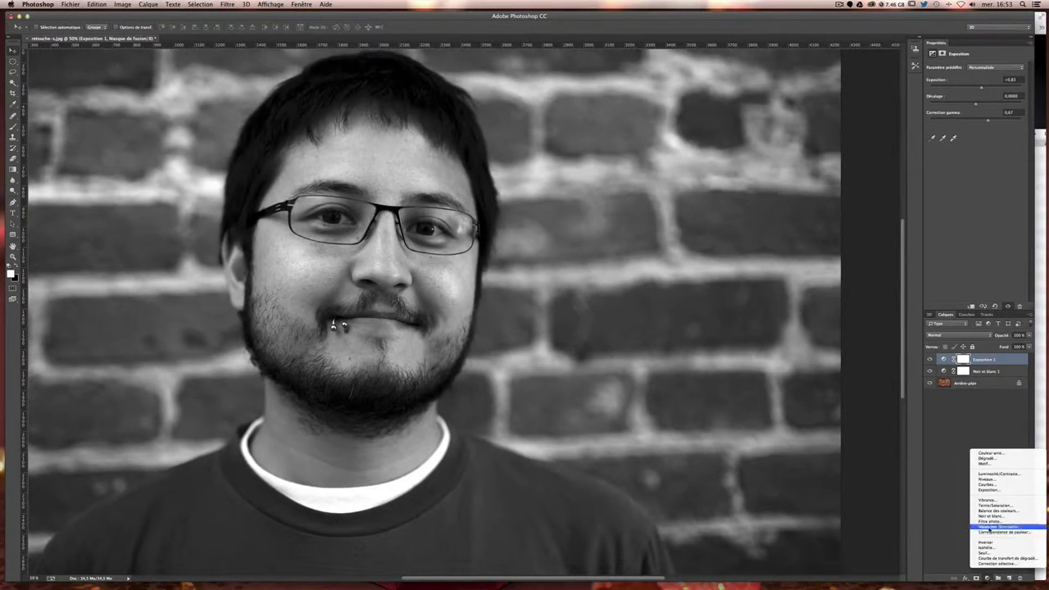
click(989, 481)
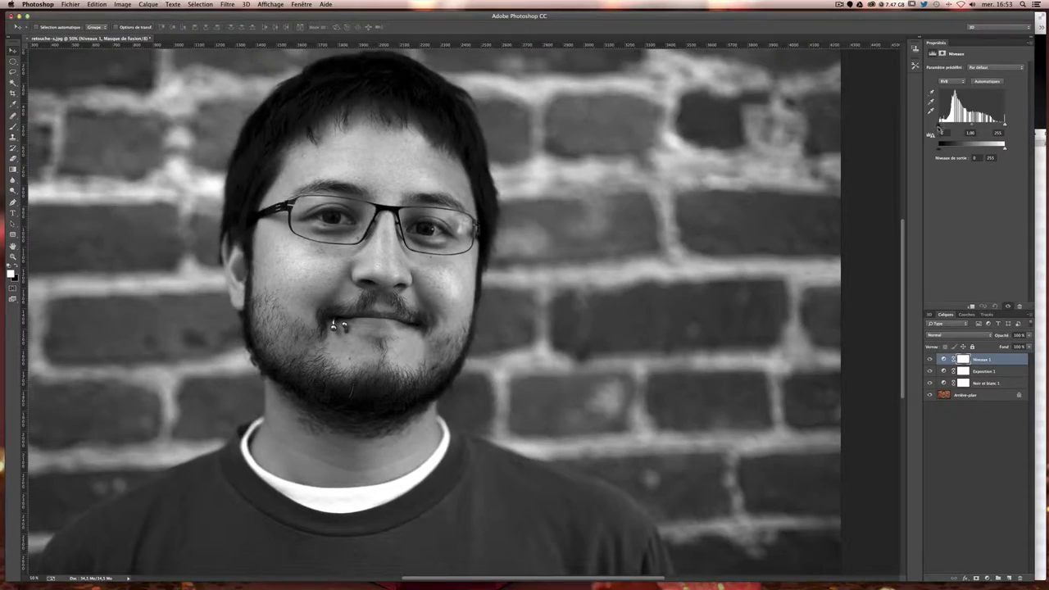
mouse_move(940, 125)
mouse_down()
mouse_move(959, 124)
mouse_move(940, 124)
mouse_up()
drag(1006, 126, 966, 127)
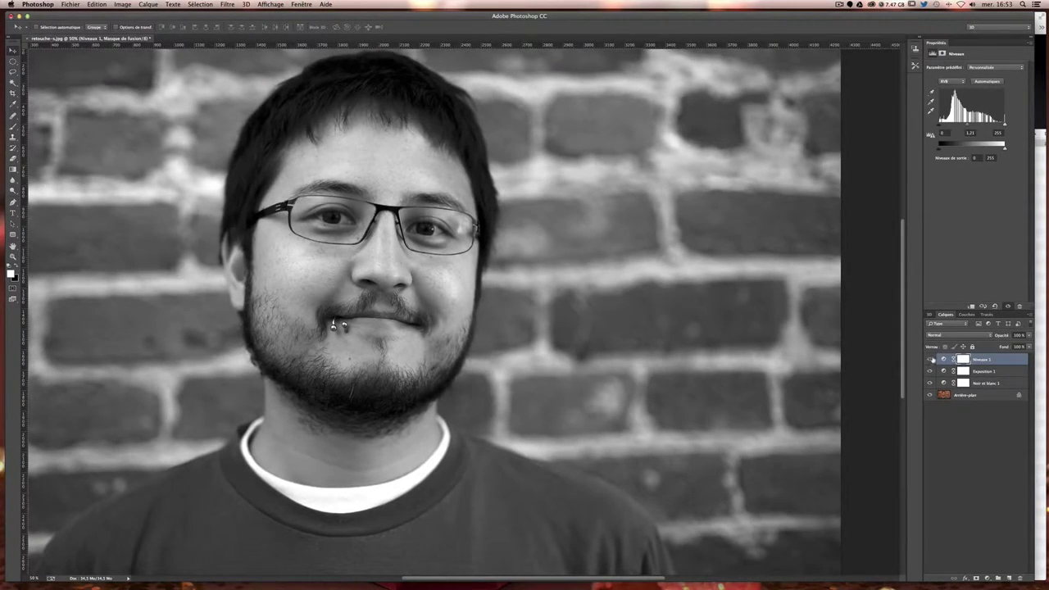
Set the Niveaux midtones to 1,11, comparing with and without levels, then select Arrière-plan.
click(929, 359)
click(930, 358)
click(930, 359)
click(930, 359)
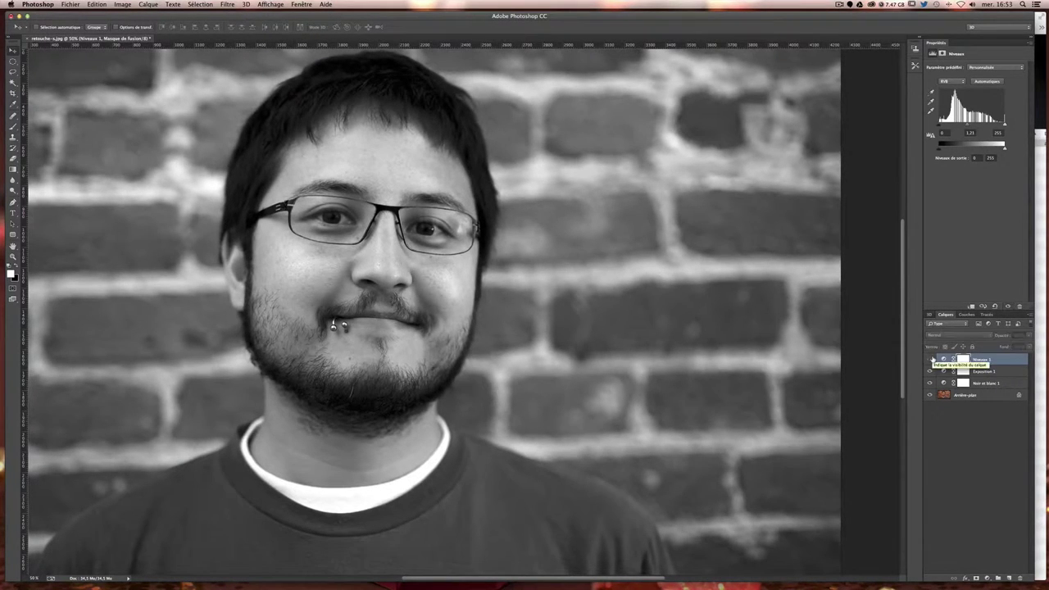
click(929, 359)
click(929, 359)
drag(970, 125, 968, 125)
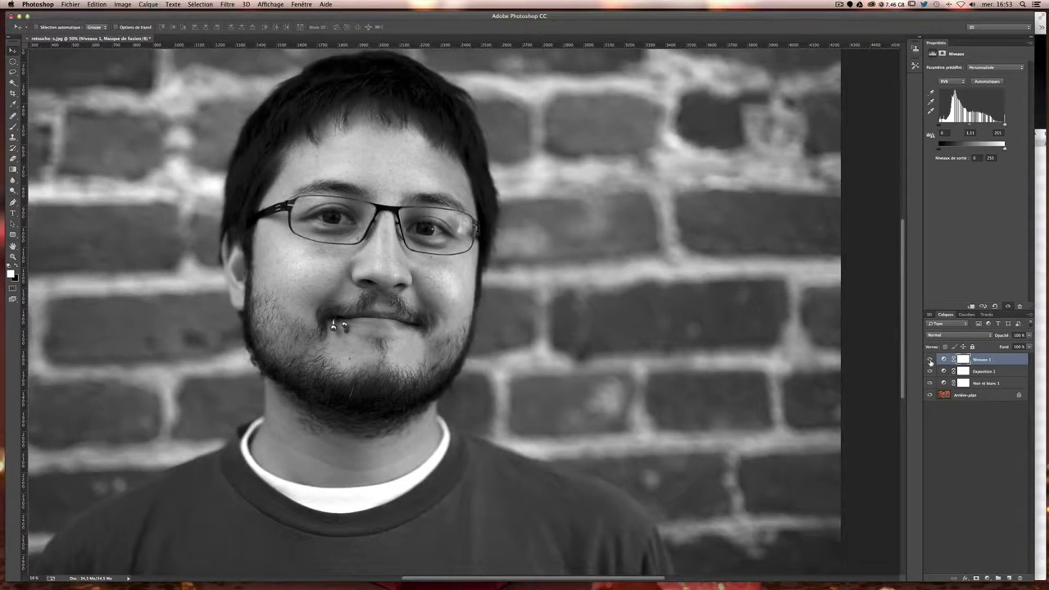
click(929, 359)
click(929, 359)
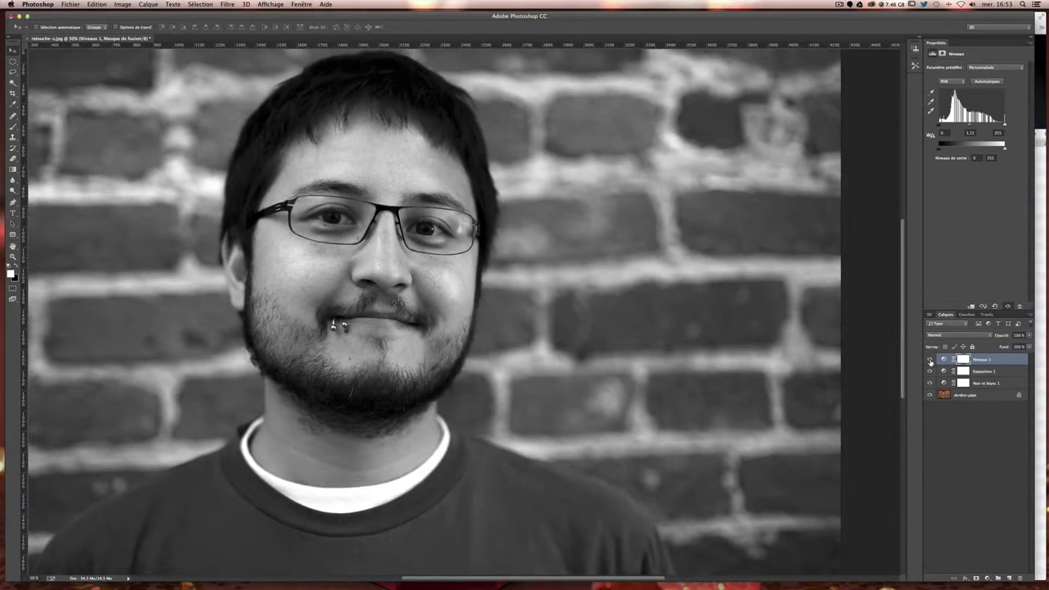
click(1002, 429)
click(967, 396)
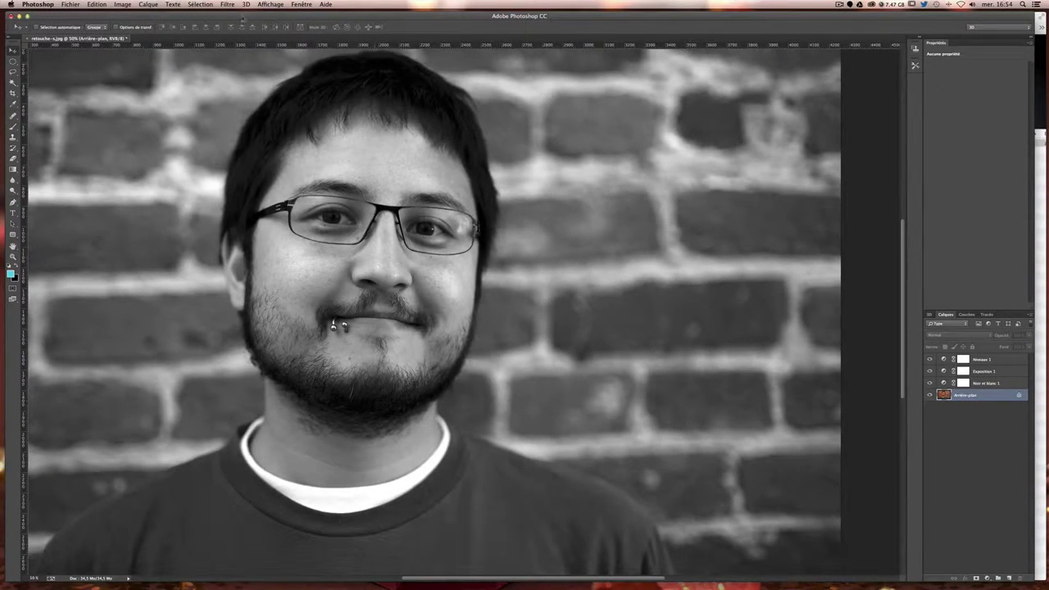
Start Netteté optimisée sharpening with its preview positioned on the lips.
click(227, 5)
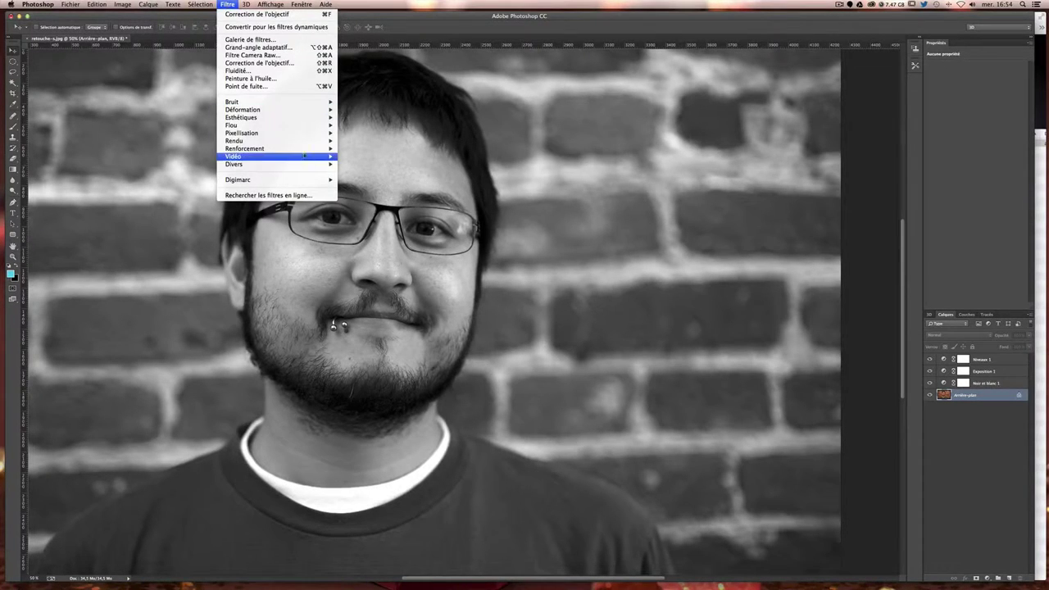
mouse_move(246, 148)
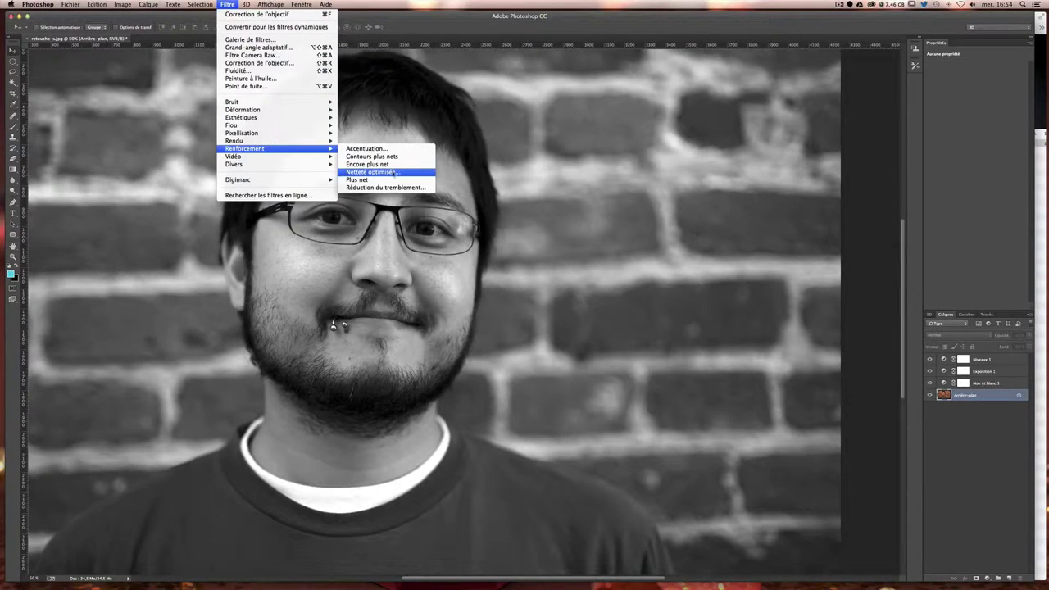
click(394, 172)
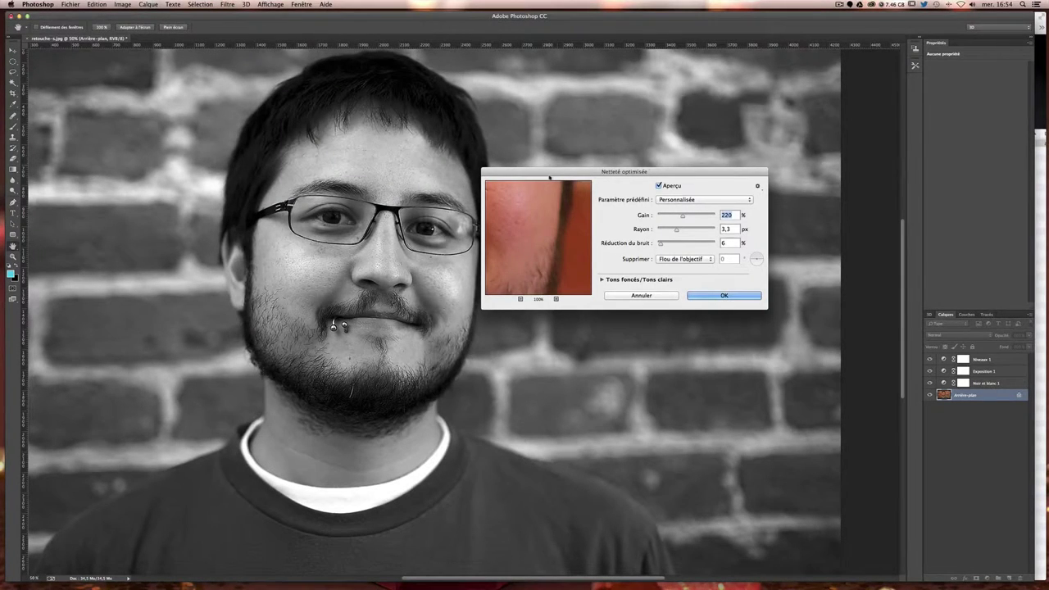
drag(551, 174, 584, 99)
mouse_move(613, 134)
mouse_down()
mouse_move(574, 165)
mouse_move(595, 145)
mouse_up()
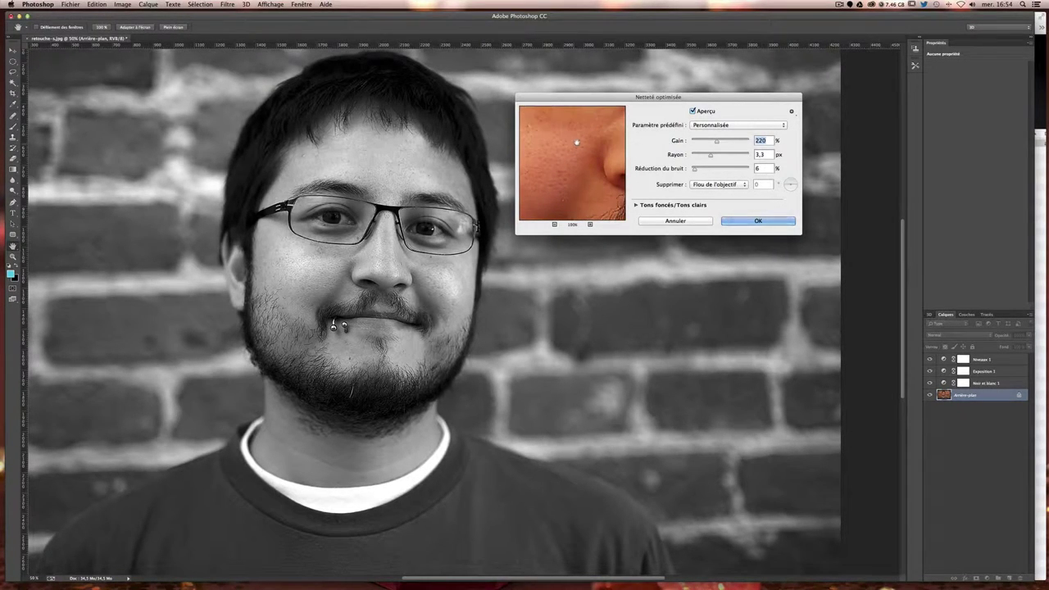
mouse_move(717, 142)
mouse_down()
mouse_move(698, 144)
mouse_move(731, 142)
mouse_move(681, 144)
mouse_move(735, 156)
mouse_move(709, 157)
mouse_up()
Apply the sharpening with Gain 200%, Rayon 3,0 px and noise reduction 0%.
double_click(760, 140)
text(2000)
key(BackSpace)
key(Tab)
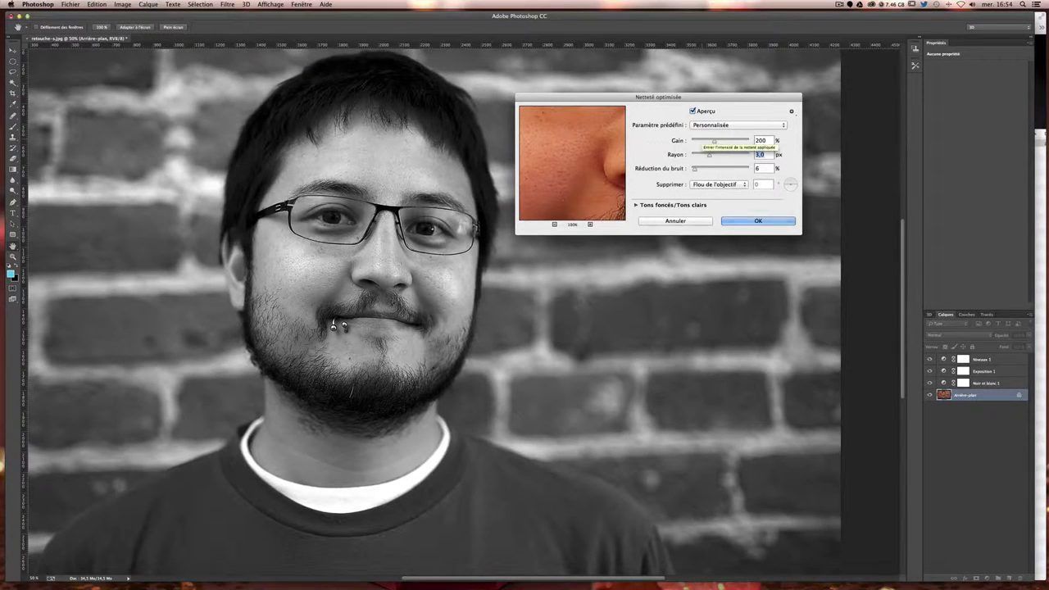
key(Tab)
drag(692, 169, 692, 171)
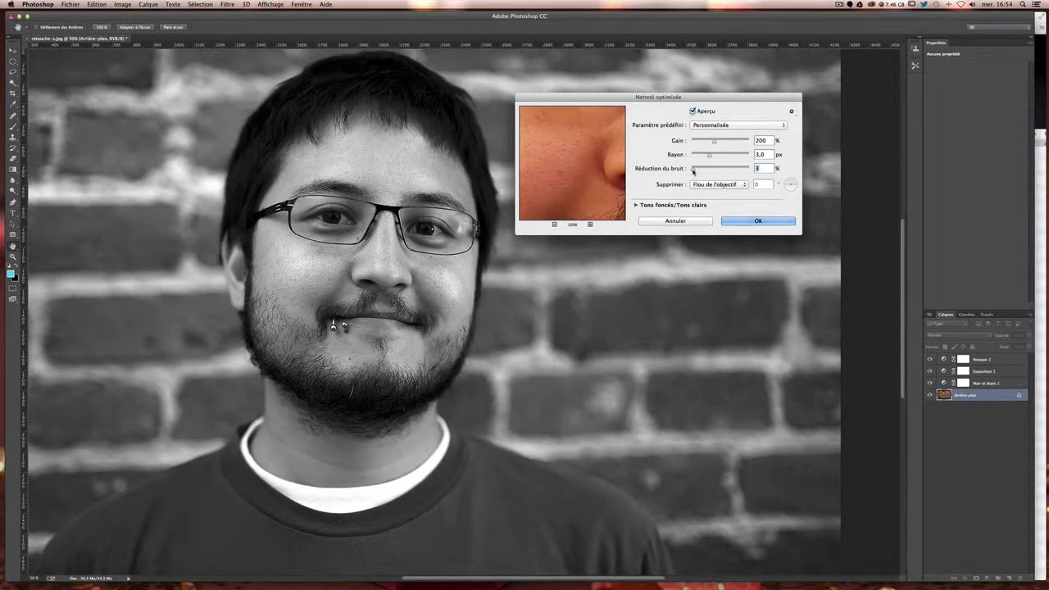
click(762, 222)
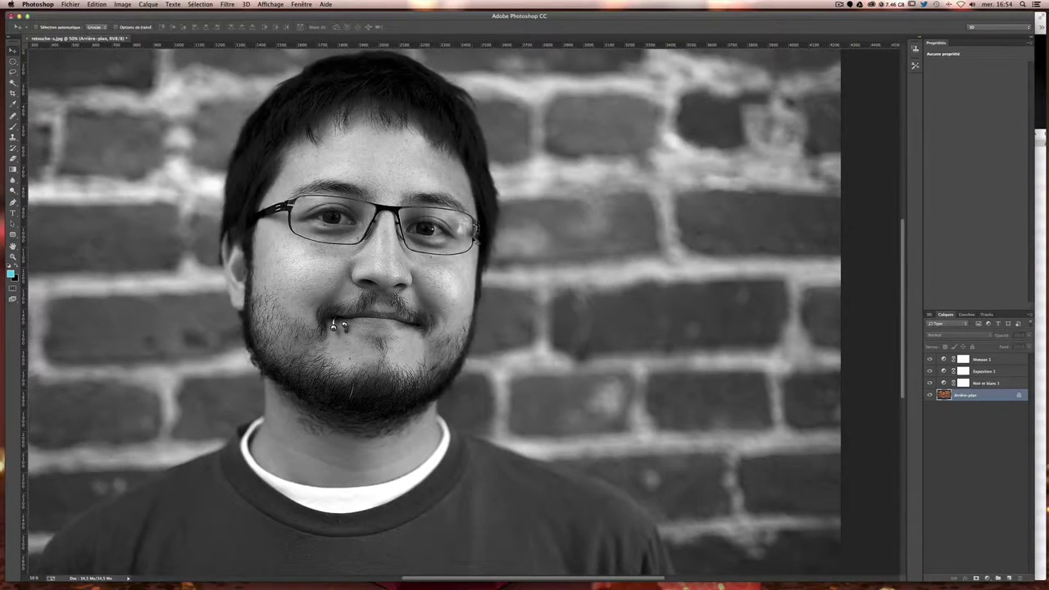
key(super+plus)
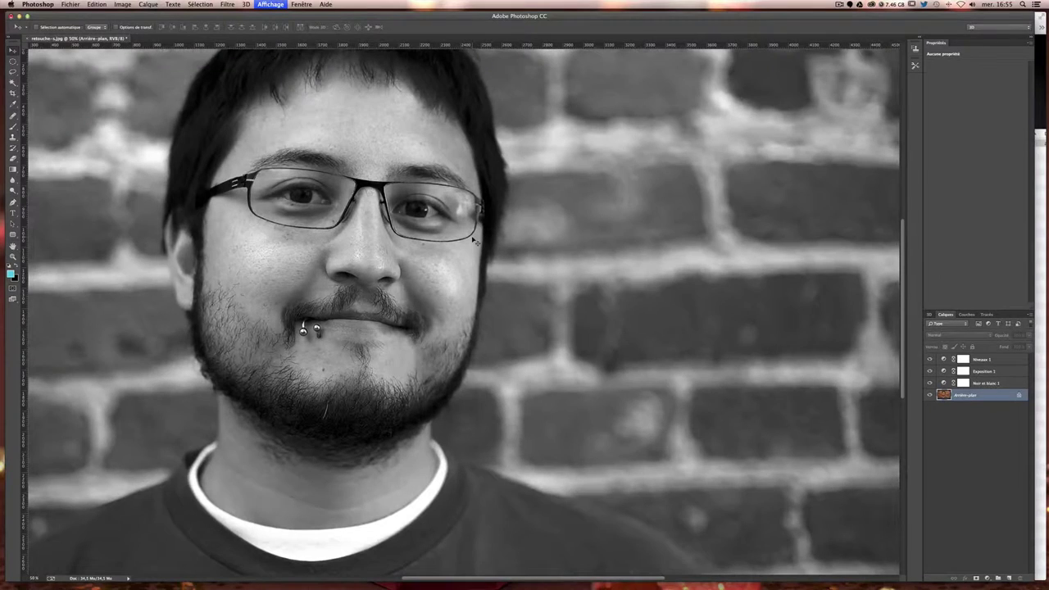
key(super+plus)
scroll(429, 234, left, 5)
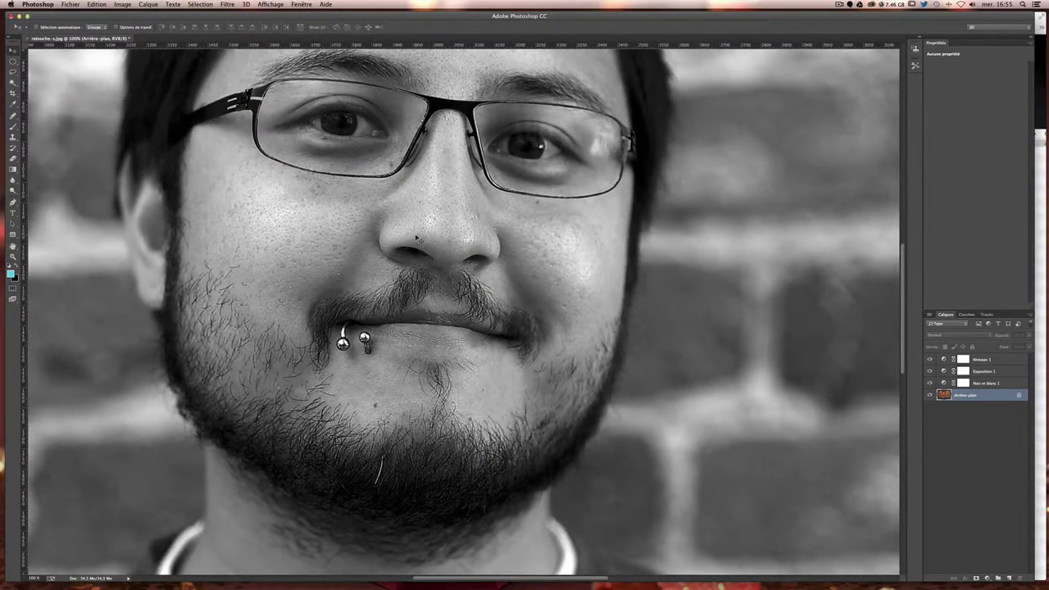
key(super+z)
key(super+z)
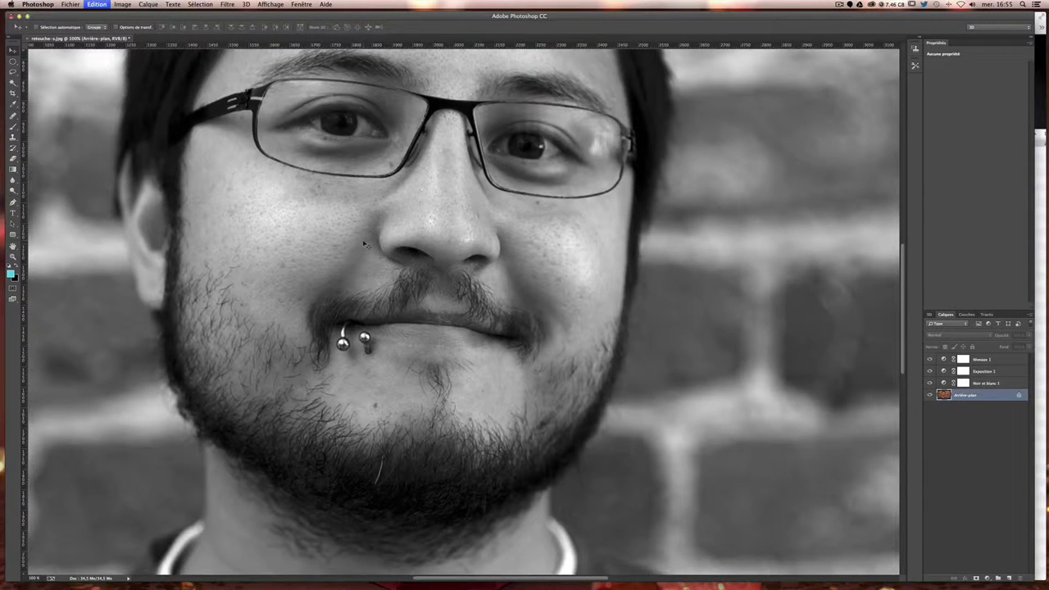
key(super+z)
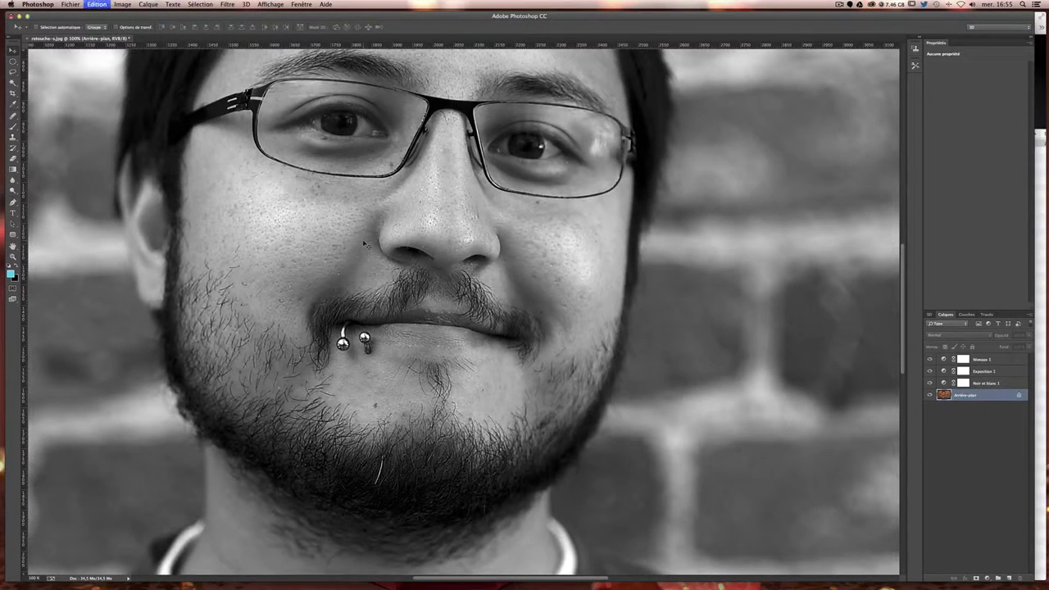
key(super+z)
key(super+z)
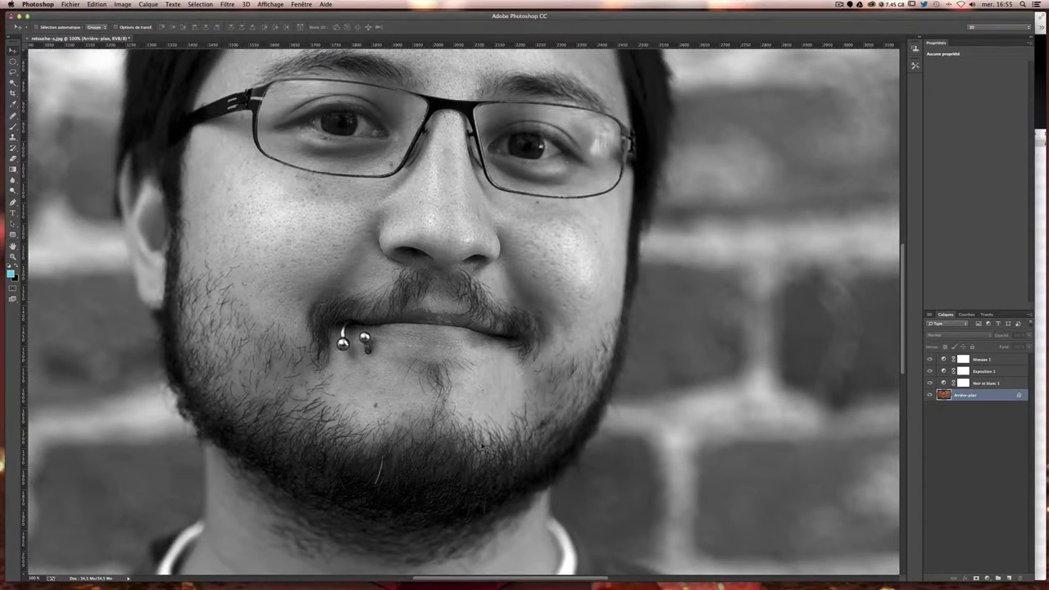
key(super+z)
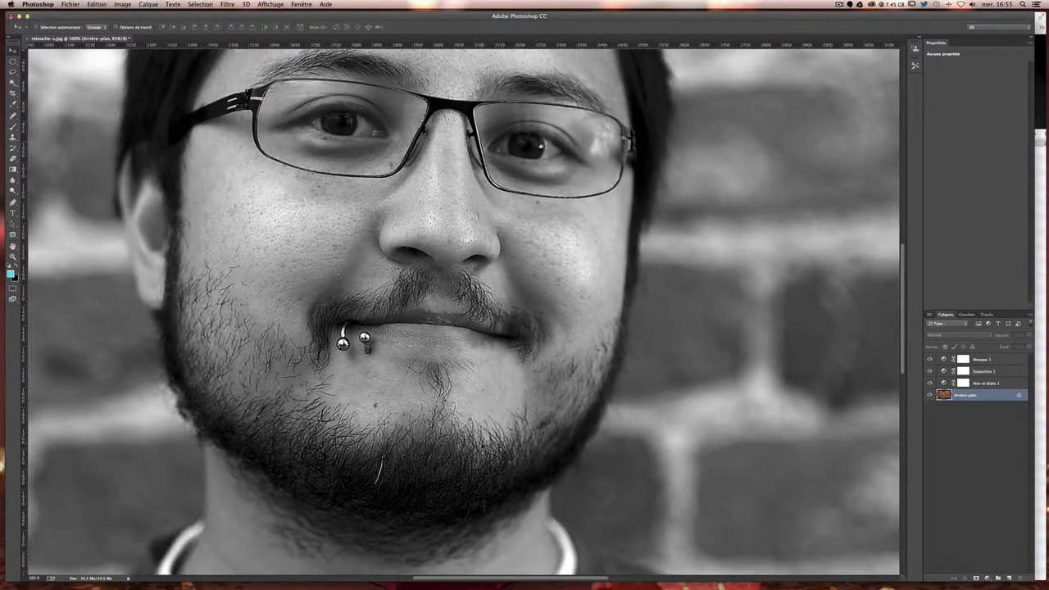
key(super+minus)
key(super+minus)
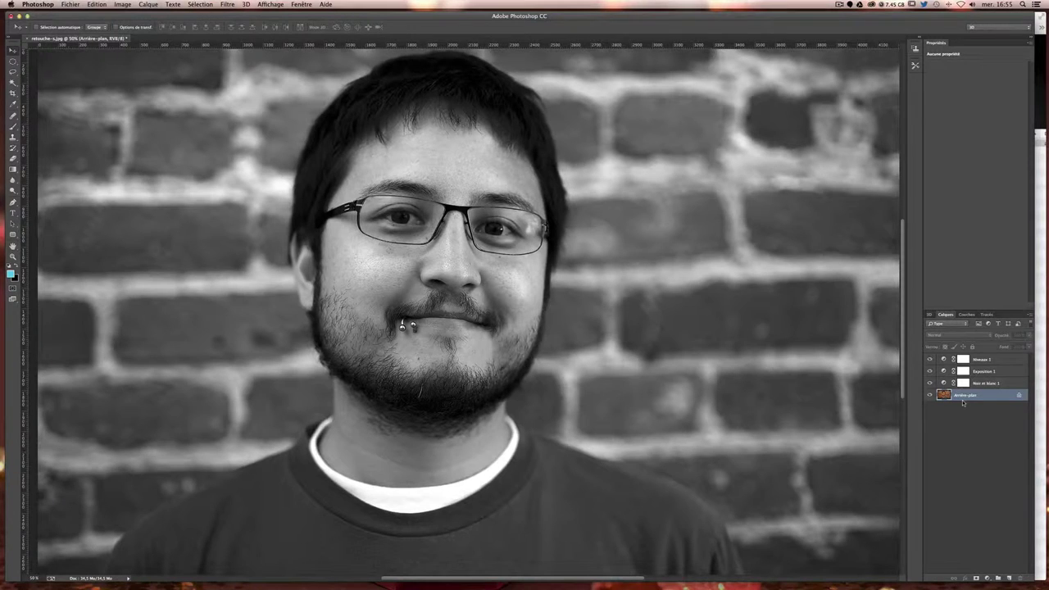
Duplicate Arrière-plan, apply Sharpen More to the copy, and set its opacity to 80%.
key(ctrl+j)
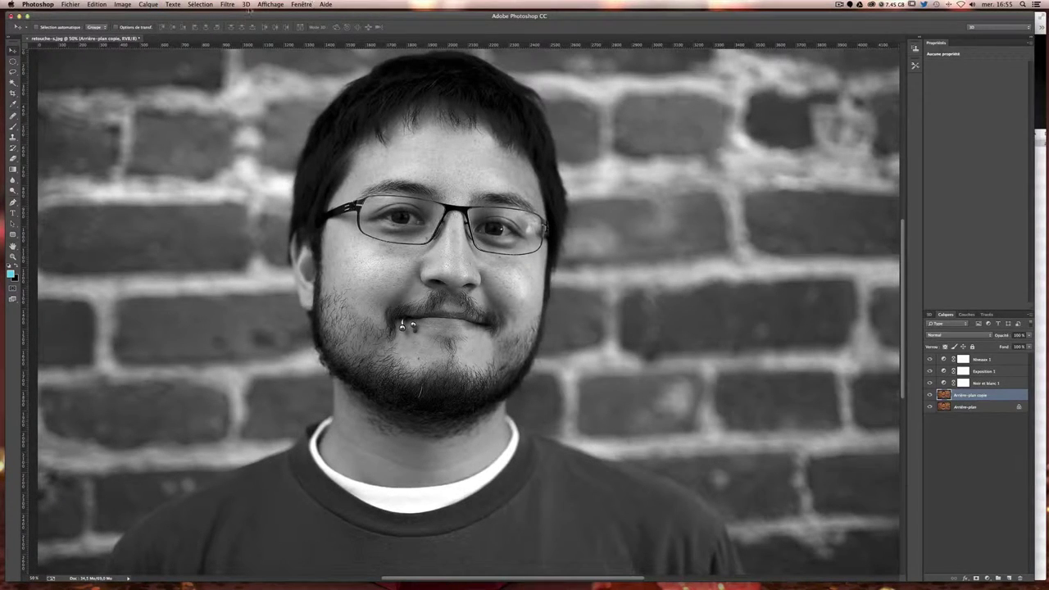
click(226, 5)
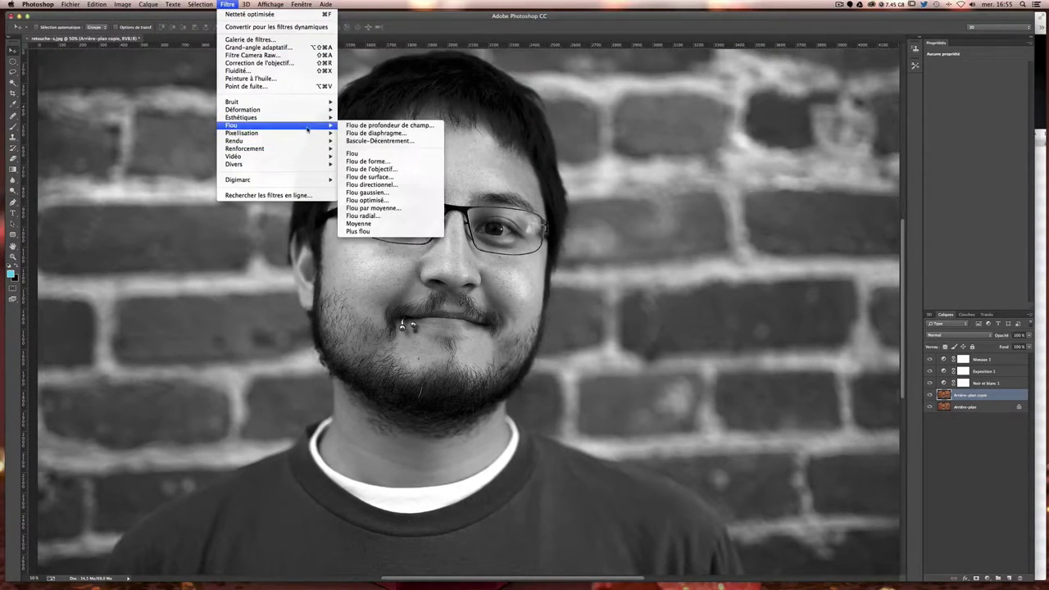
mouse_move(244, 149)
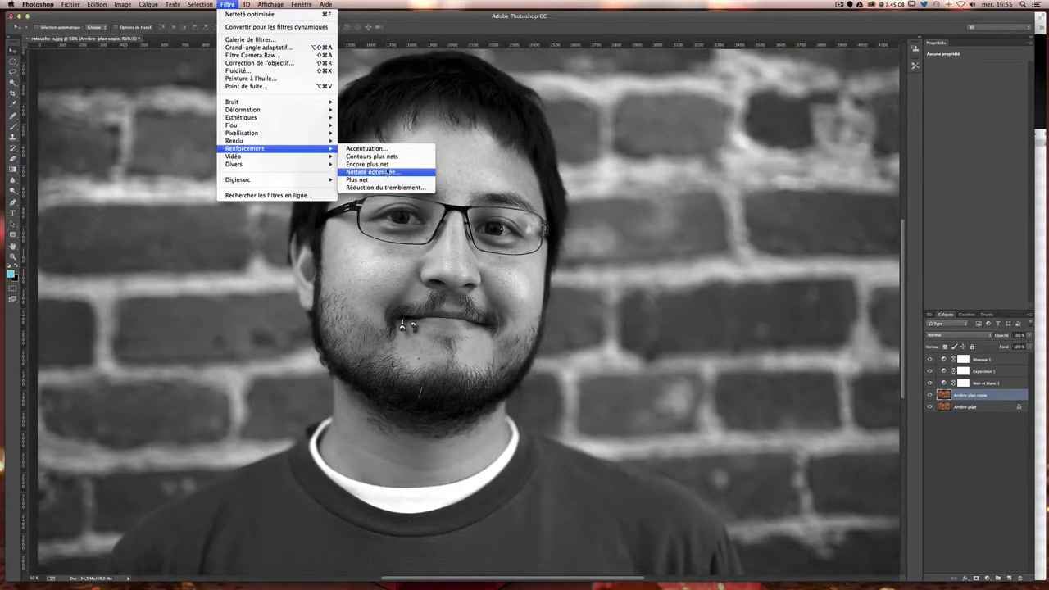
click(388, 164)
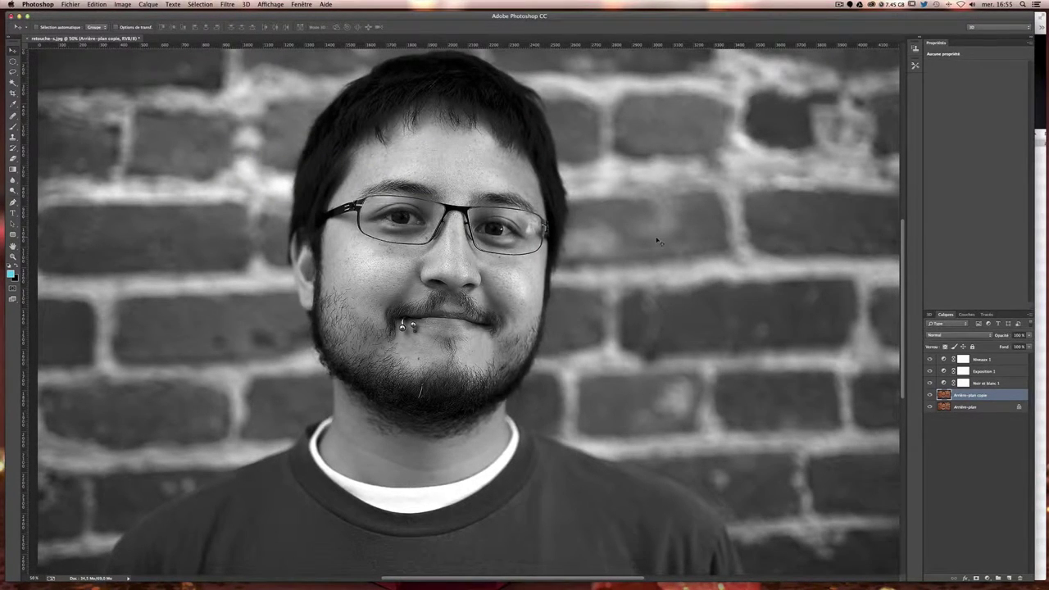
key(ctrl+z)
key(ctrl+z)
key(ctrl+z)
key(ctrl+z)
key(ctrl+z)
key(ctrl+z)
key(ctrl+z)
key(ctrl+z)
key(ctrl+z)
key(ctrl+z)
key(ctrl+z)
key(ctrl+z)
key(ctrl+z)
key(ctrl+z)
key(ctrl+z)
key(ctrl+z)
key(ctrl+z)
key(ctrl+z)
key(ctrl+z)
key(ctrl+z)
click(1018, 335)
text(80)
key(Return)
Stamp visible layers into Calque 1, move it above Niveaux 1, and zoom the face to 100%.
key(ctrl+alt+shift+e)
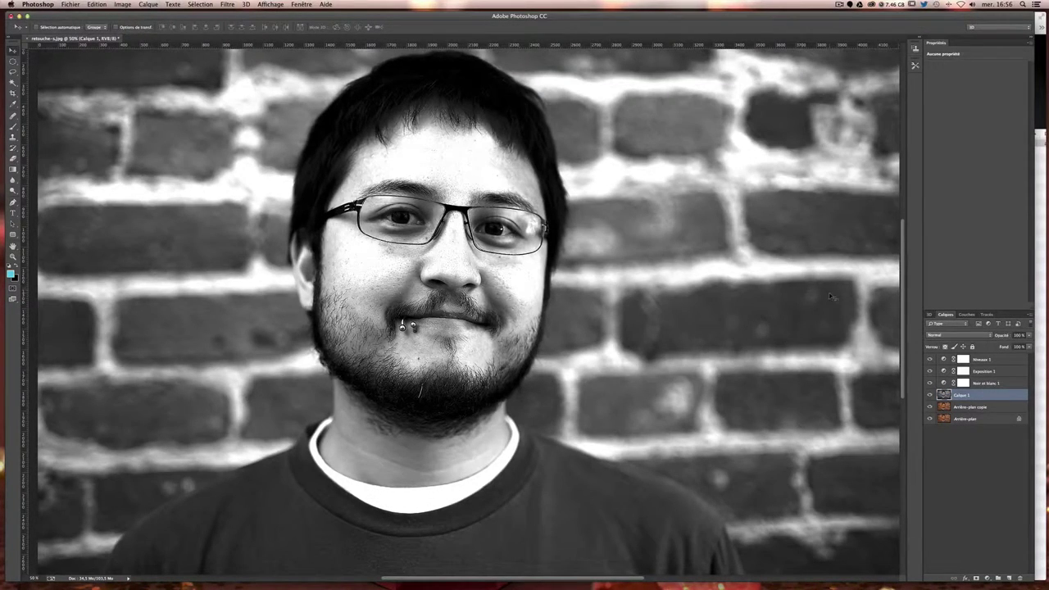
drag(972, 397, 975, 355)
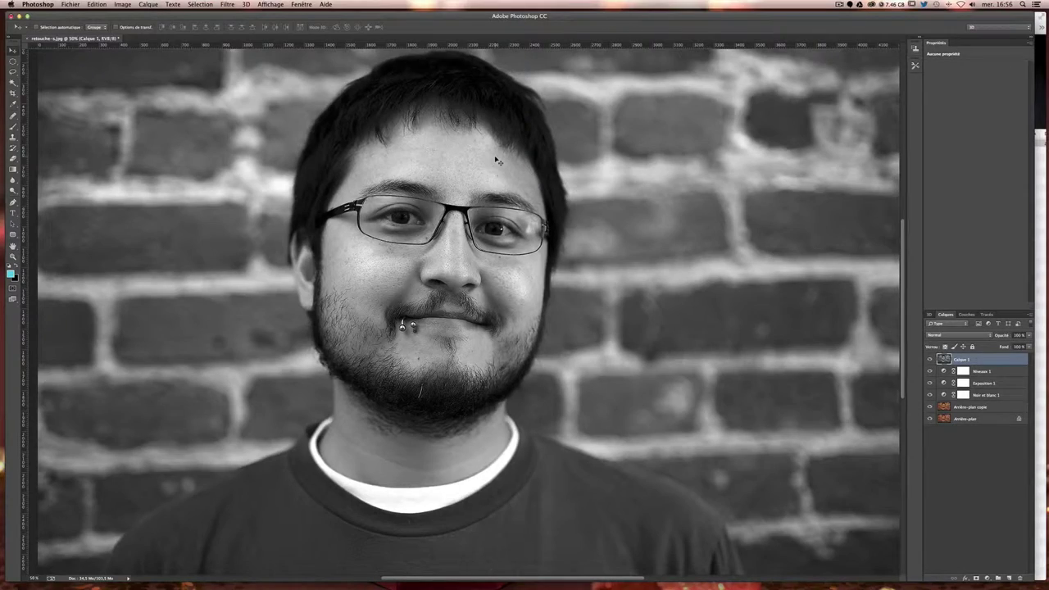
key(super+plus)
key(super+plus)
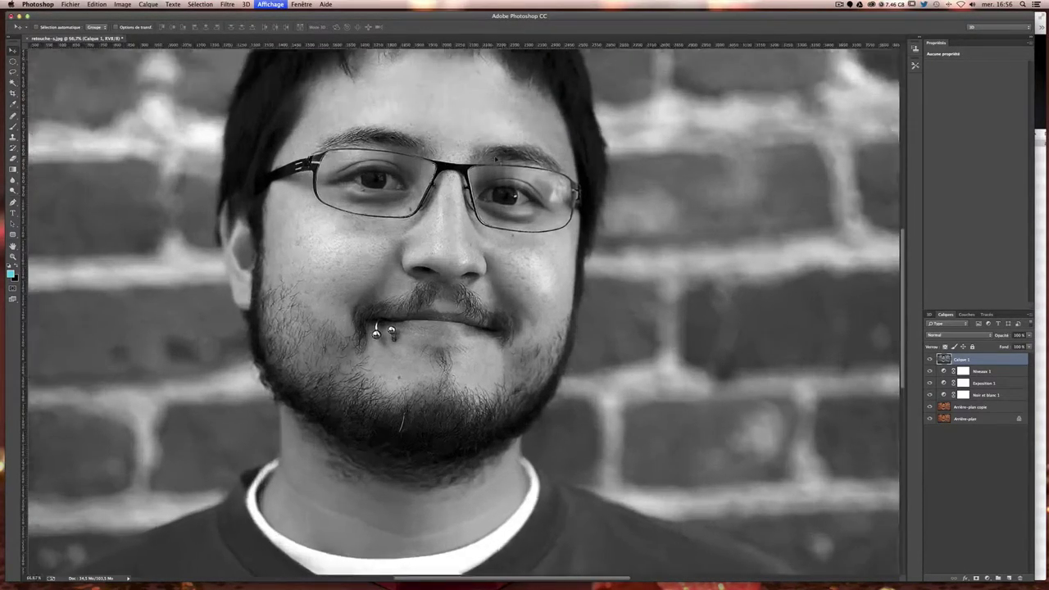
key(super+plus)
scroll(462, 312, up, 1)
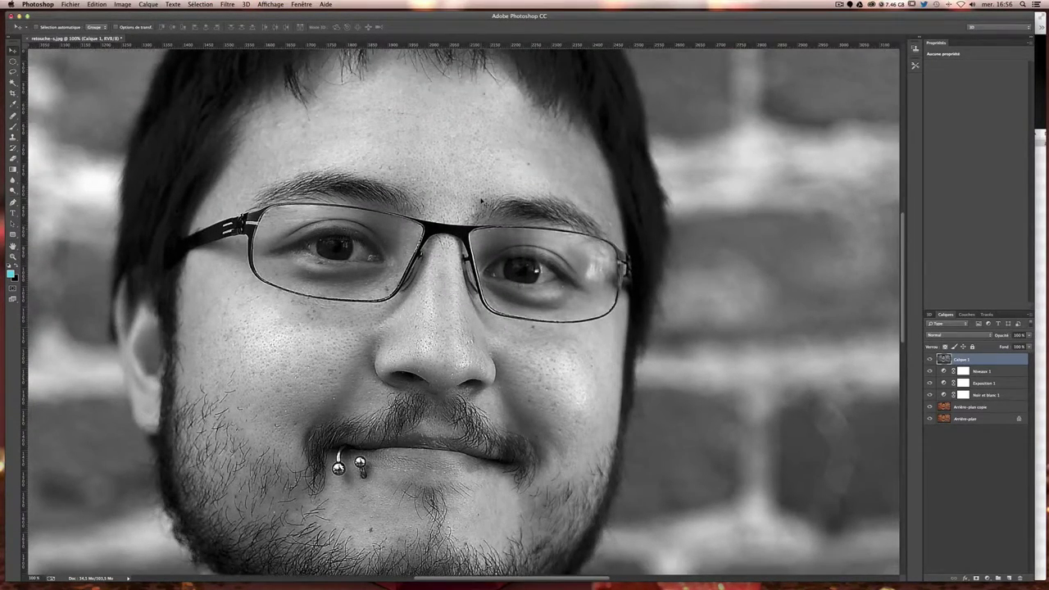
scroll(462, 311, up, 1)
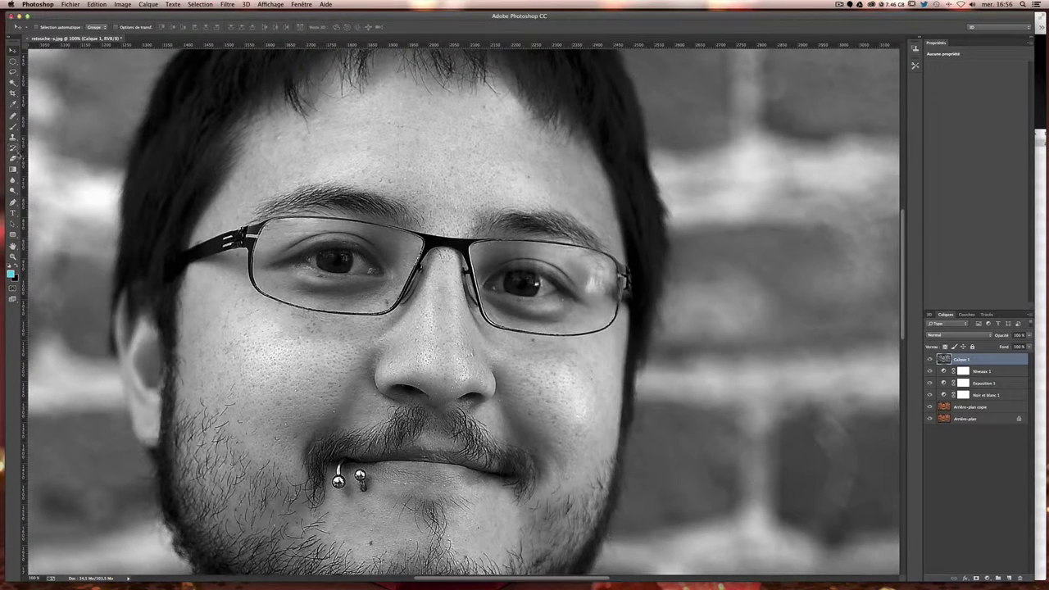
Select the Spot Healing Brush with sampling set to Tous les calques.
click(13, 117)
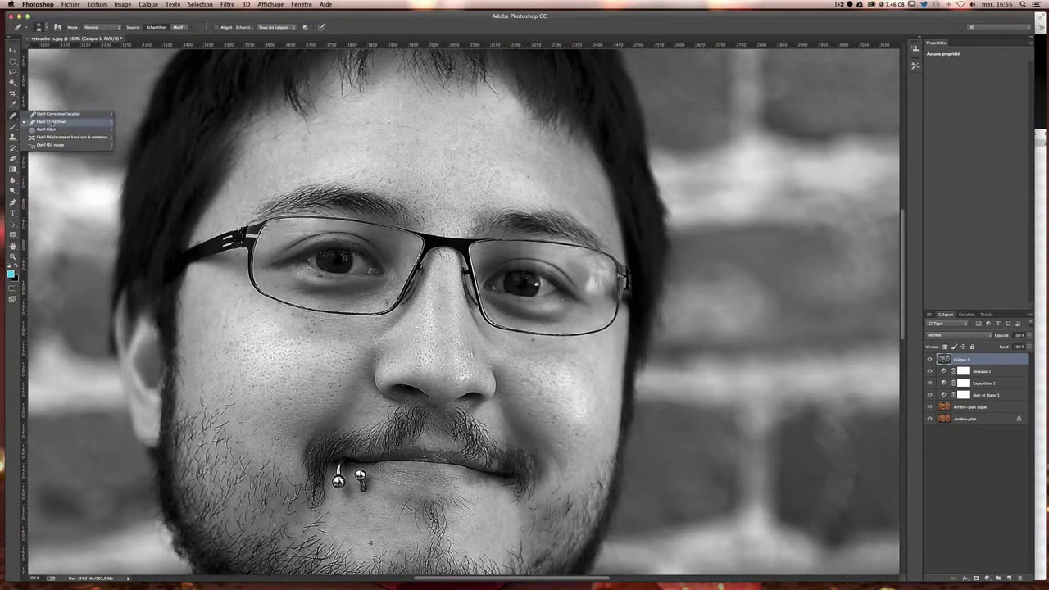
click(51, 121)
scroll(456, 140, up, 2)
scroll(456, 139, up, 2)
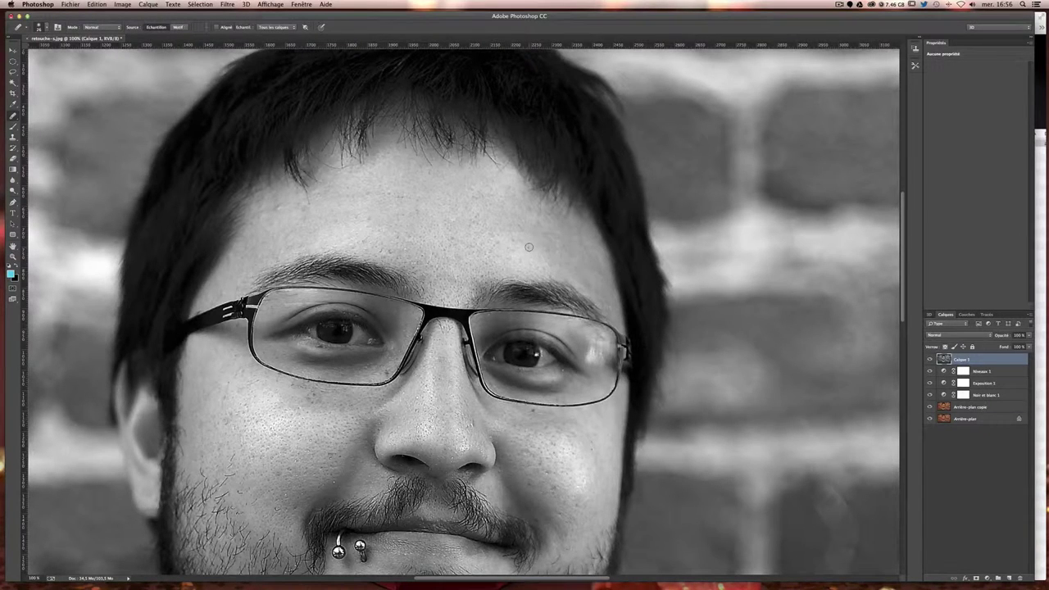
scroll(493, 335, down, 2)
scroll(532, 376, down, 1)
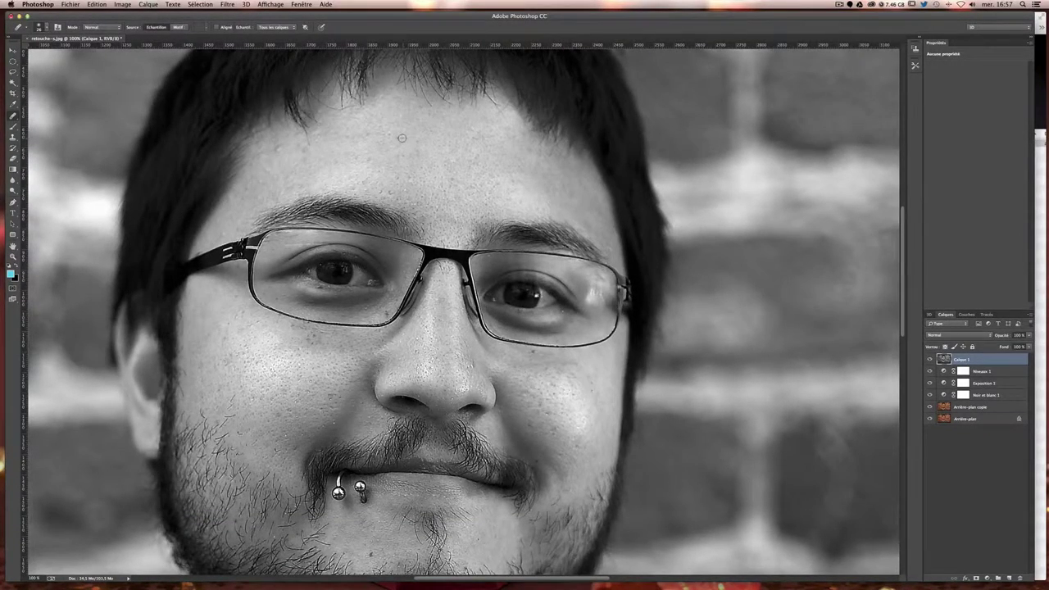
scroll(586, 326, down, 1)
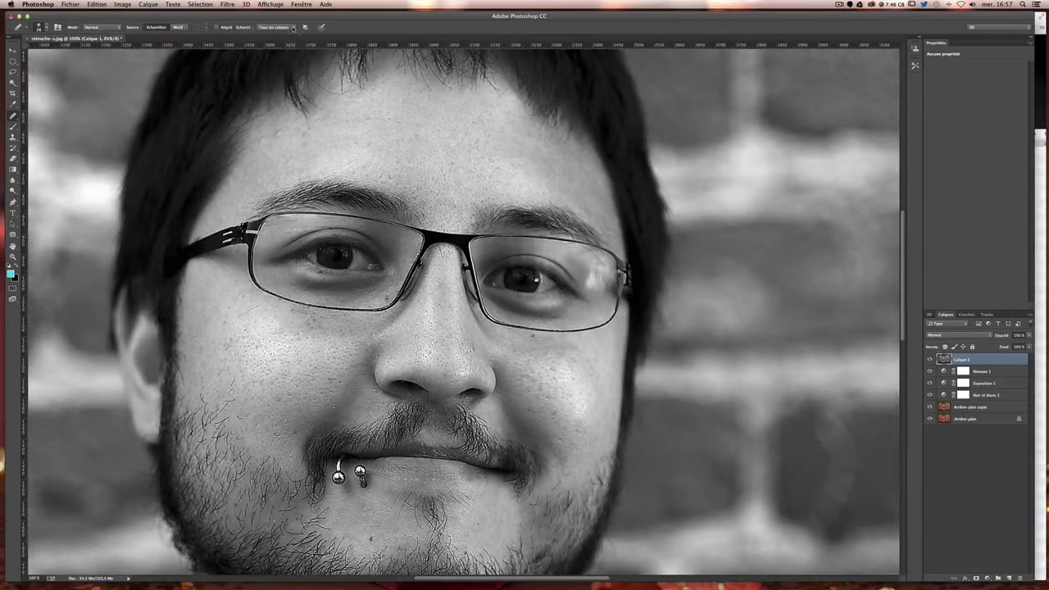
click(293, 27)
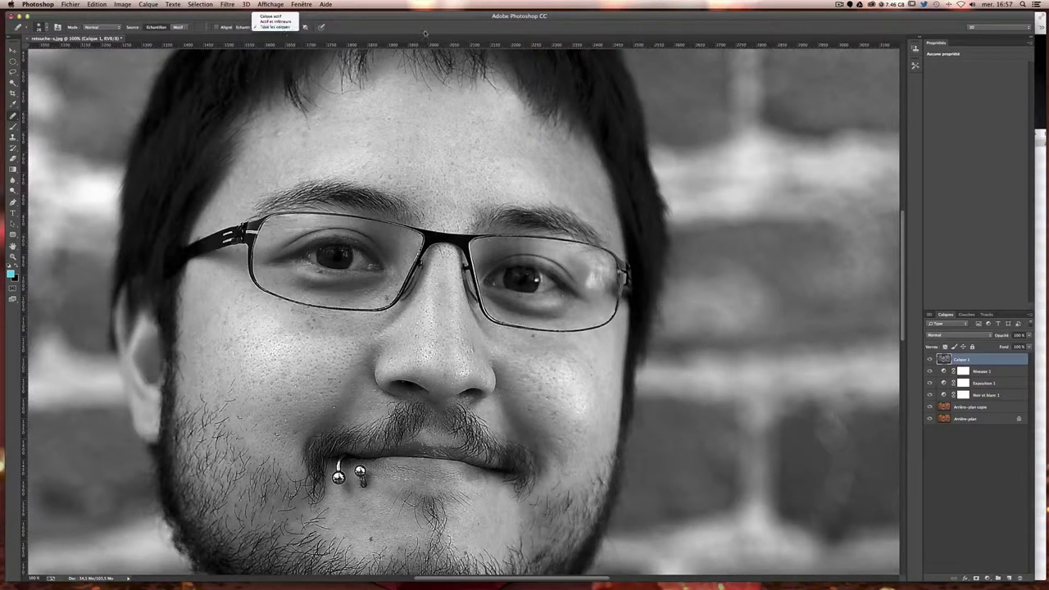
click(270, 27)
Heal the dark spots on the right cheek, left cheek and chin.
click(575, 364)
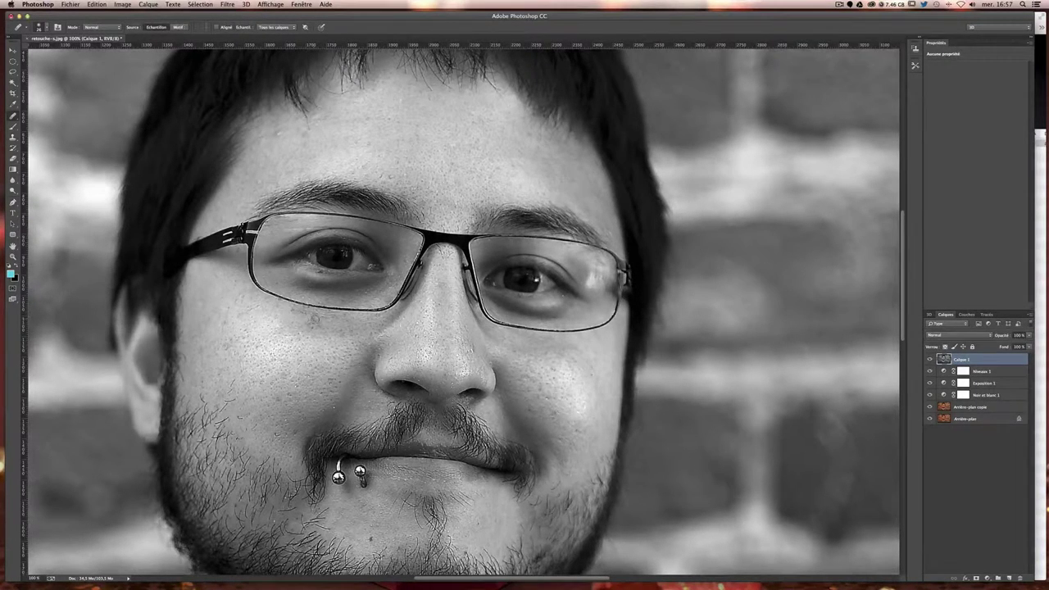
click(303, 329)
scroll(565, 441, down, 3)
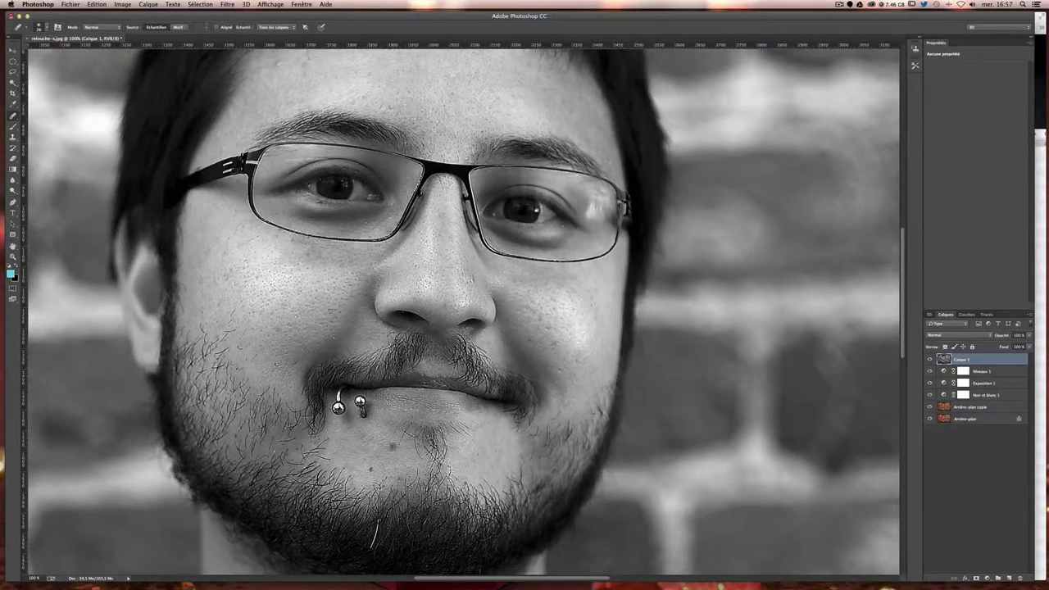
click(386, 447)
scroll(608, 304, up, 3)
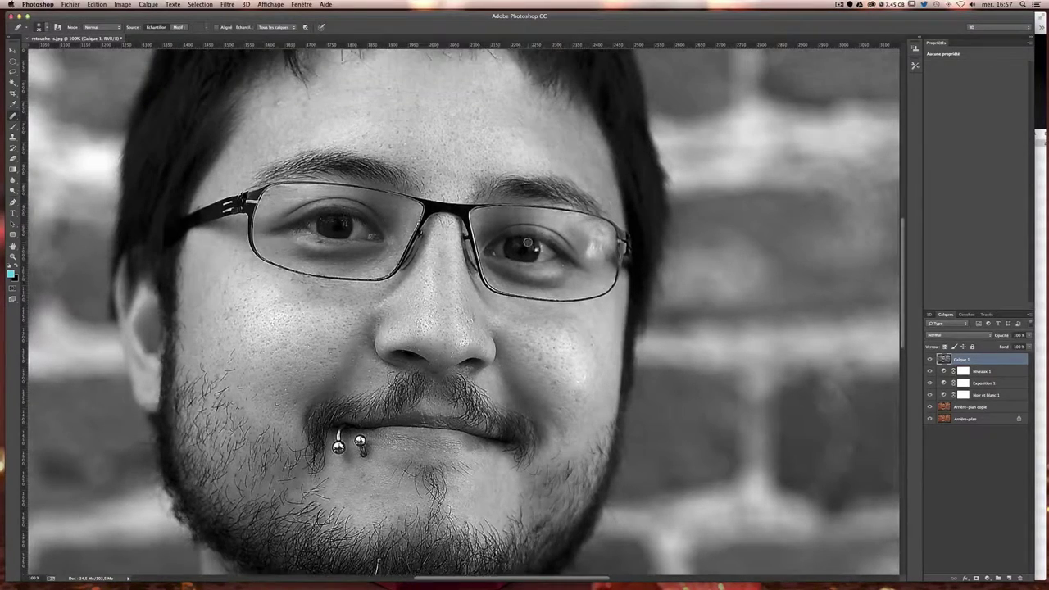
scroll(527, 242, up, 2)
scroll(527, 242, down, 2)
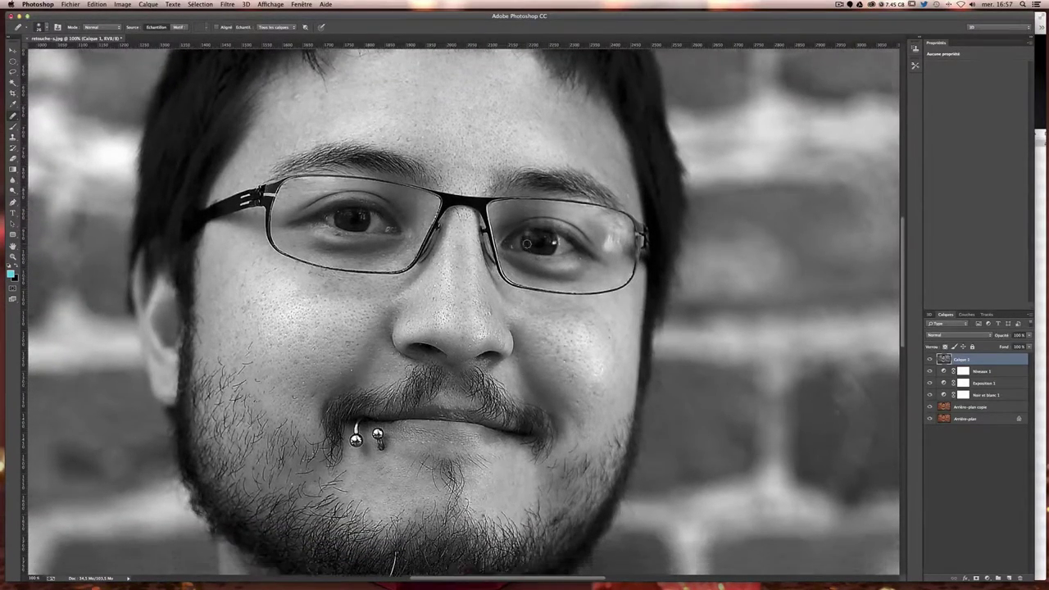
scroll(527, 243, down, 3)
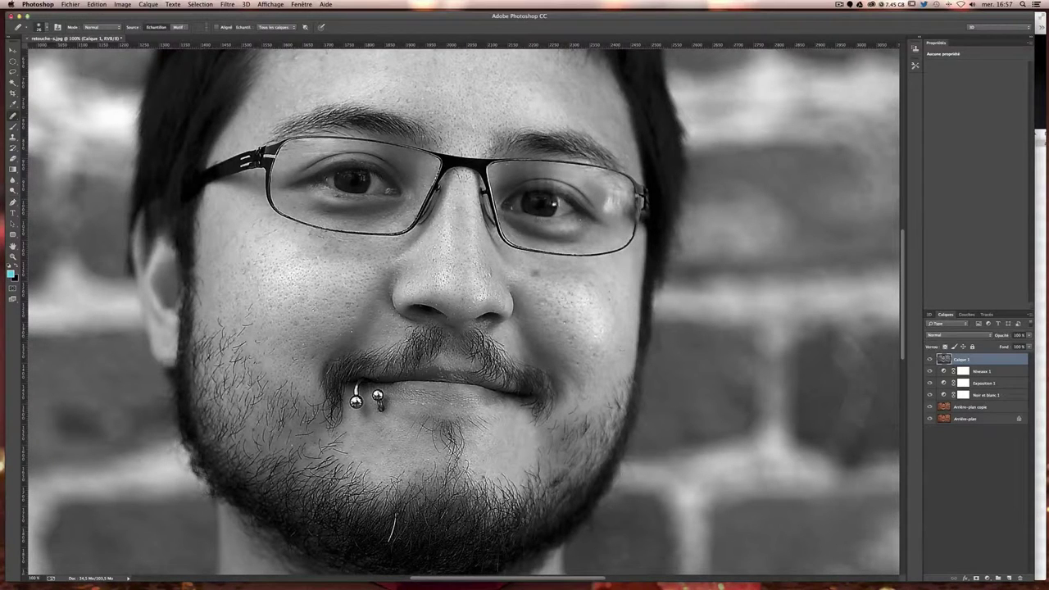
scroll(520, 239, up, 1)
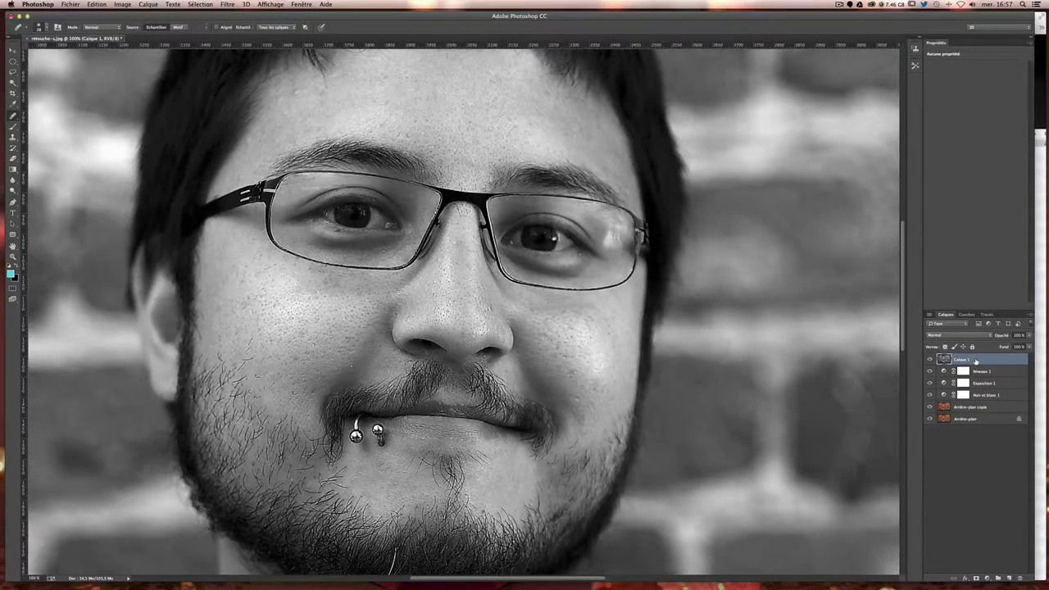
Duplicate Calque 1, invert the copy, set it to Lumière vive blending, and zoom out.
key(ctrl+j)
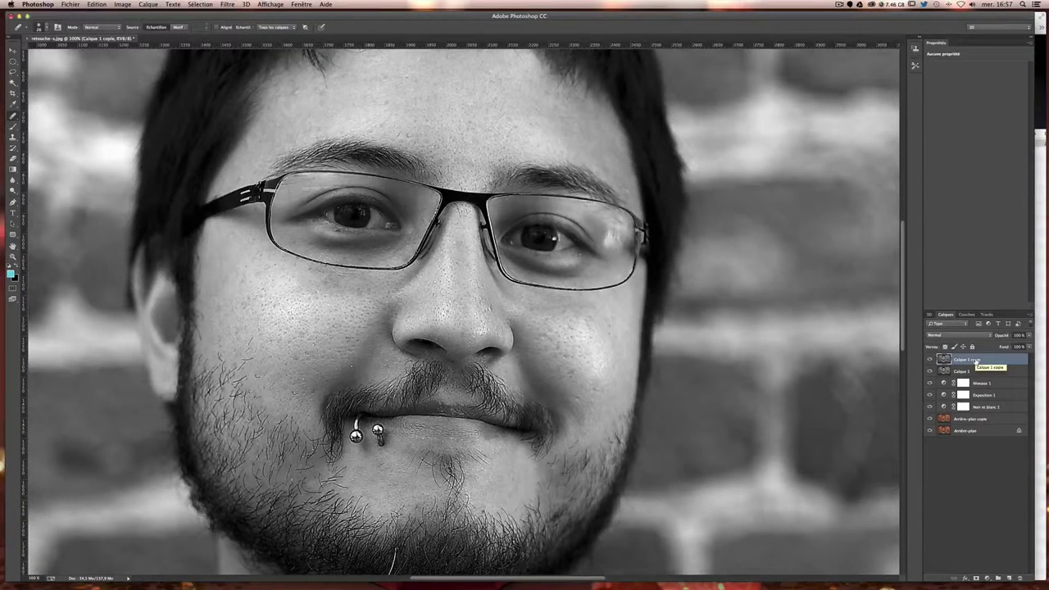
key(ctrl+i)
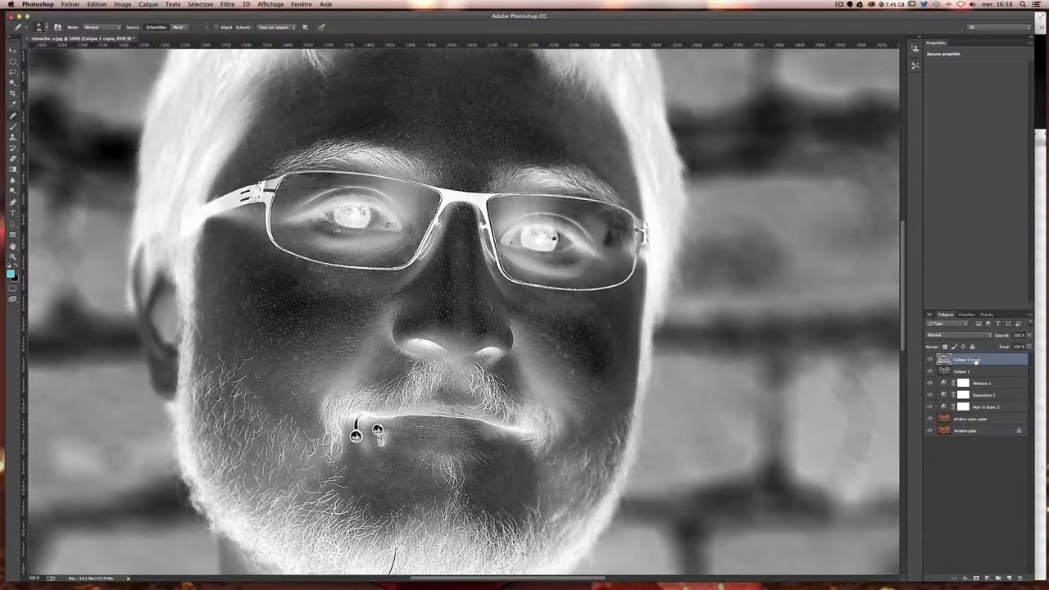
click(955, 336)
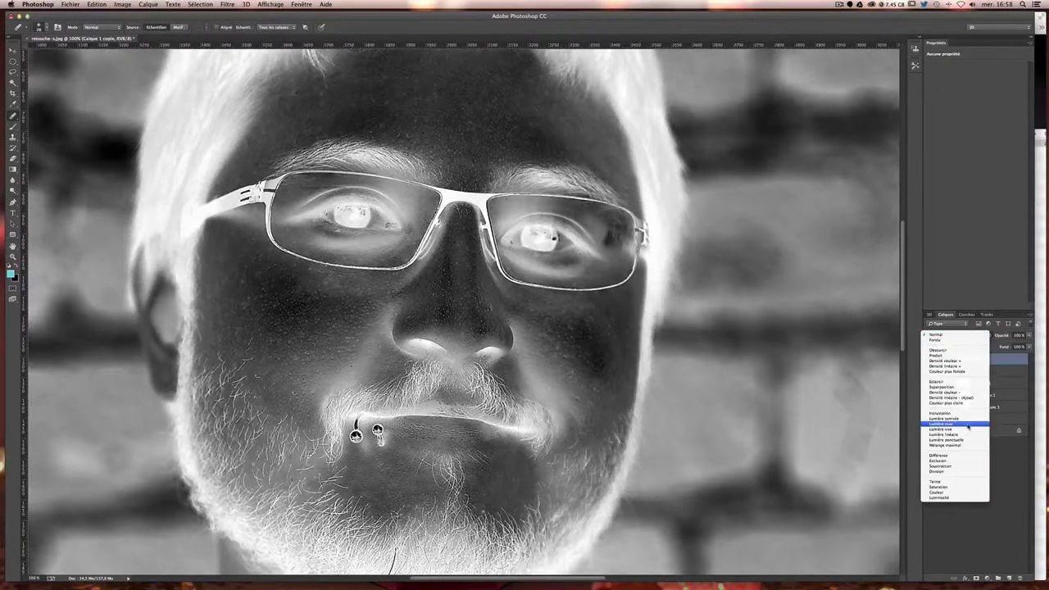
click(968, 430)
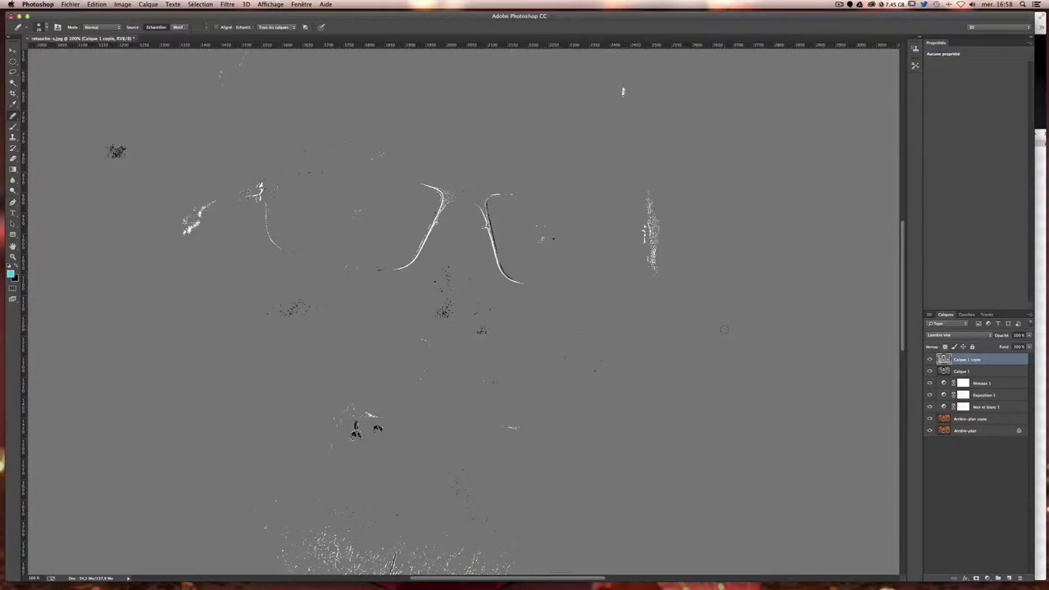
key(ctrl+minus)
key(ctrl+minus)
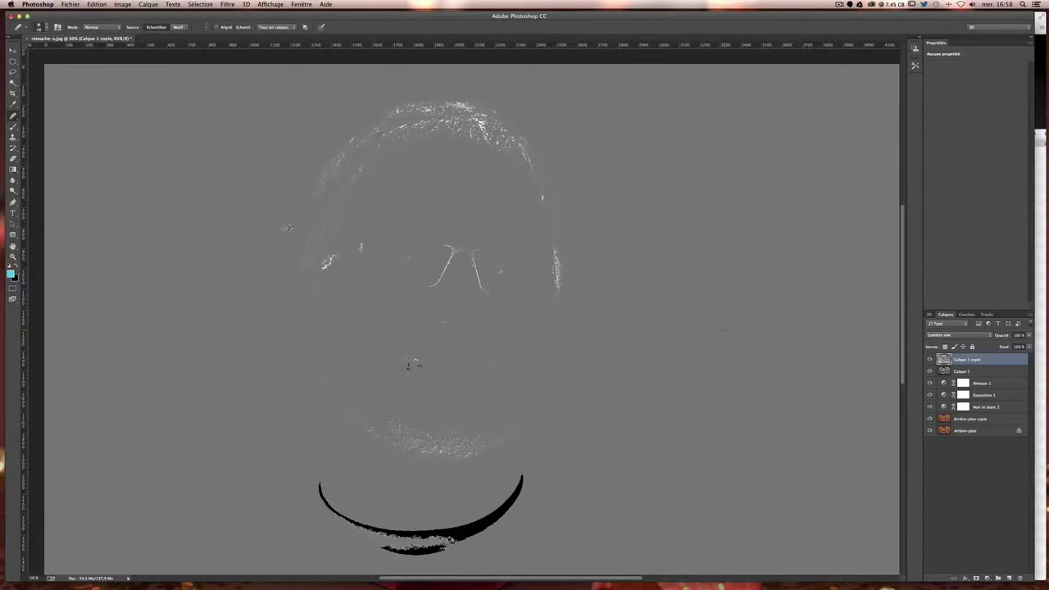
click(228, 4)
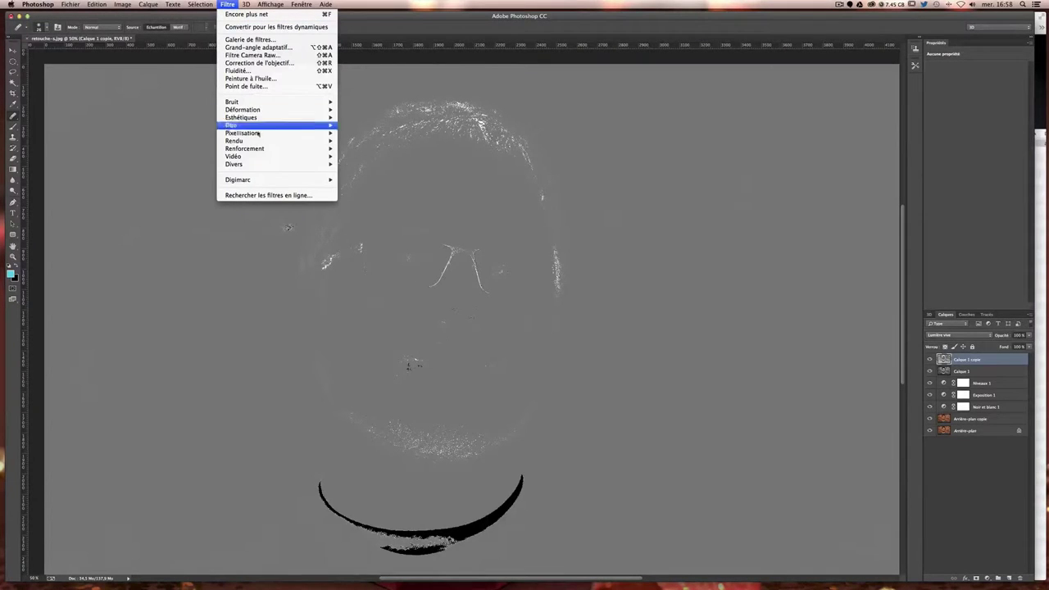
Apply Filtre > Autres > Passe-haut to Calque 1 copie with the radius set to 2.2 pixels.
mouse_move(233, 164)
click(363, 187)
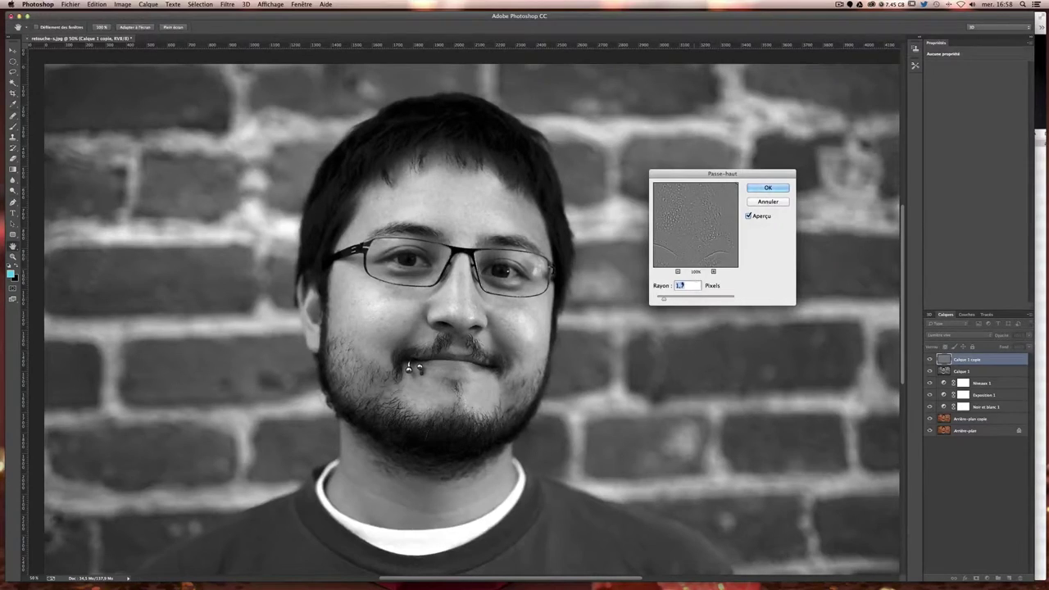
drag(661, 300, 689, 300)
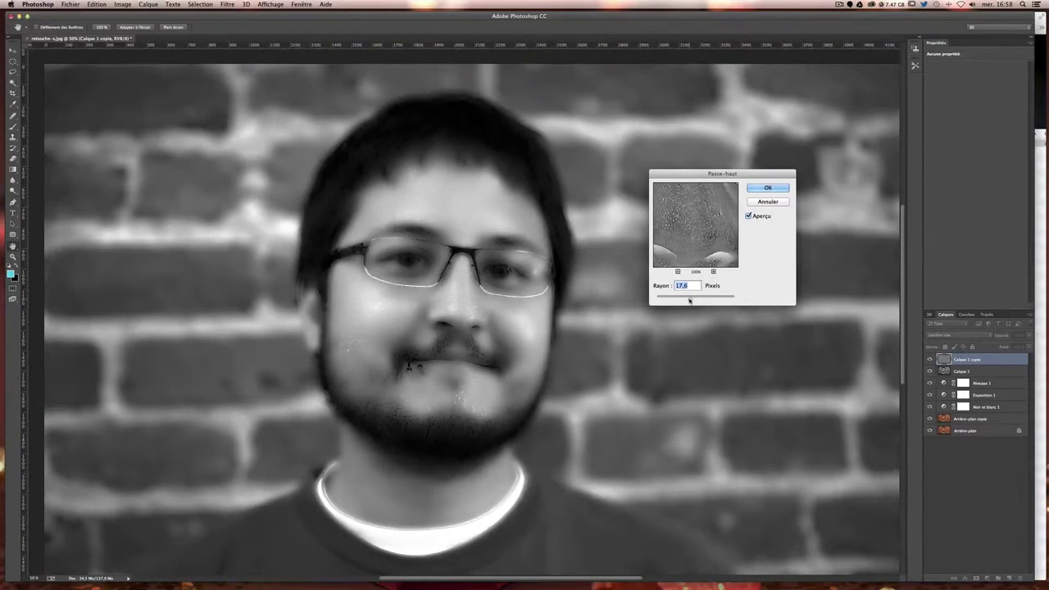
mouse_move(689, 300)
mouse_down()
mouse_move(662, 301)
mouse_move(720, 300)
mouse_up()
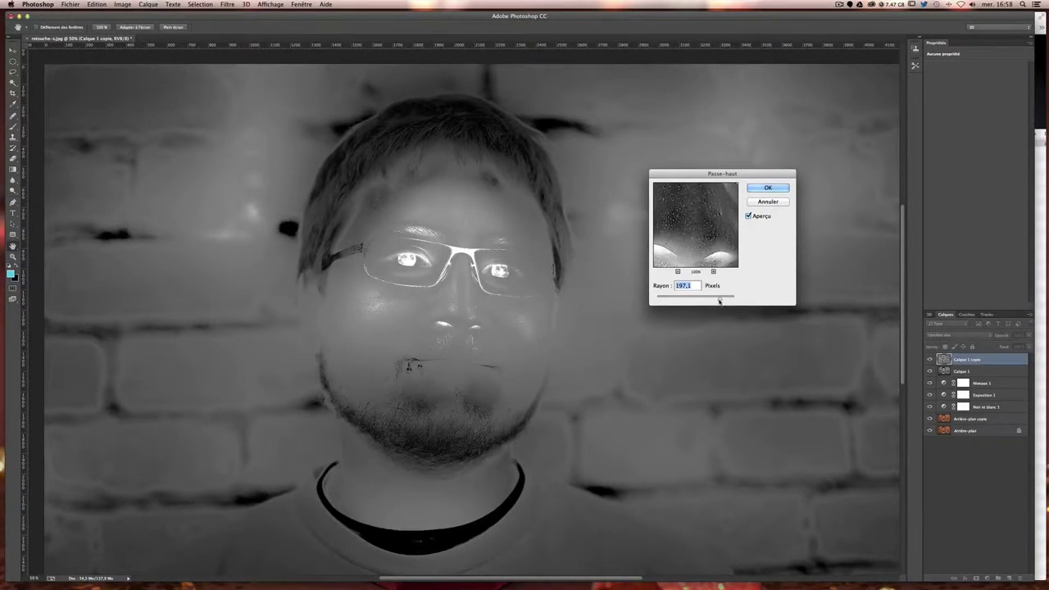
drag(720, 301, 715, 300)
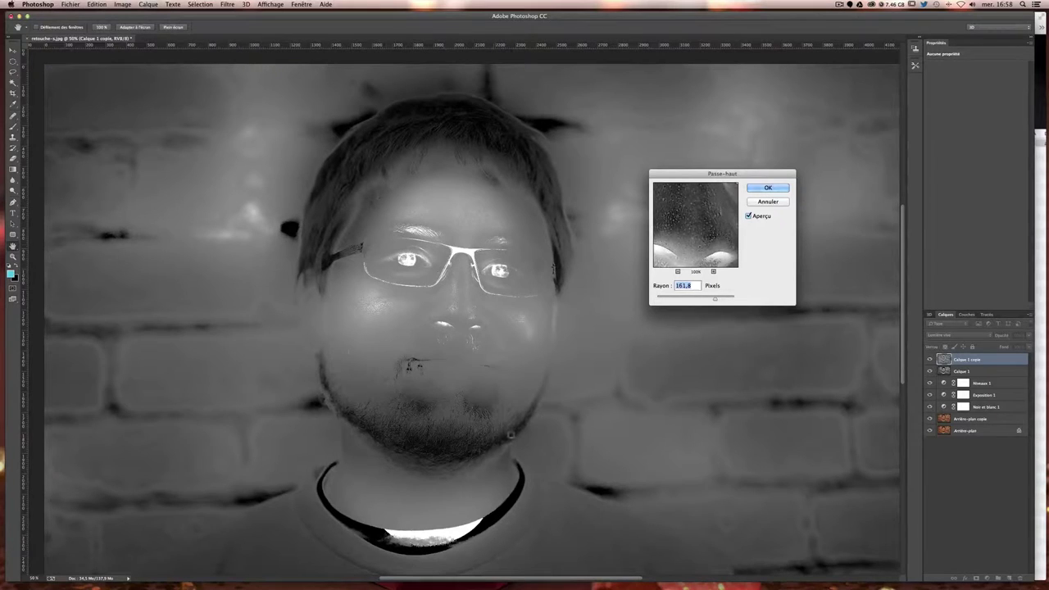
drag(692, 300, 664, 300)
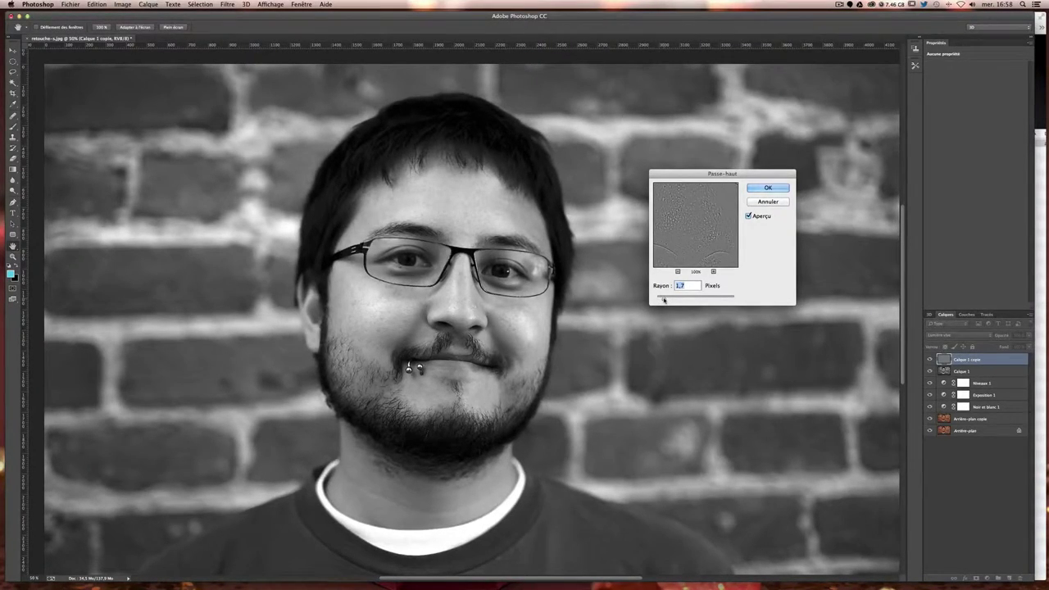
drag(662, 299, 673, 300)
drag(668, 301, 666, 301)
Apply the 2.2 px Passe-haut and flick Calque 1 copie on and off to compare the chin.
click(767, 189)
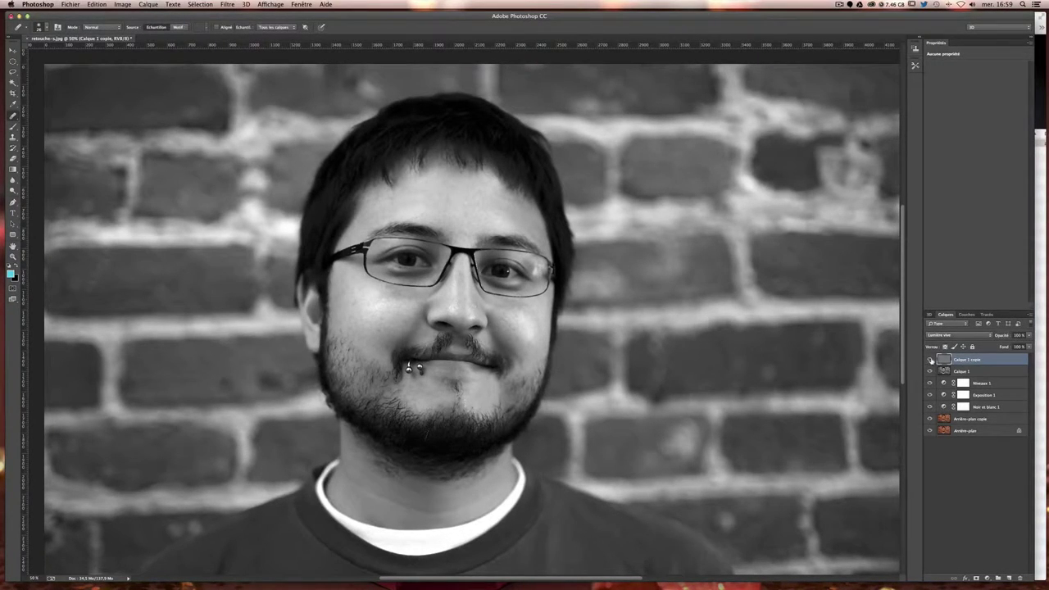
click(929, 360)
click(930, 360)
click(930, 359)
click(929, 360)
click(930, 360)
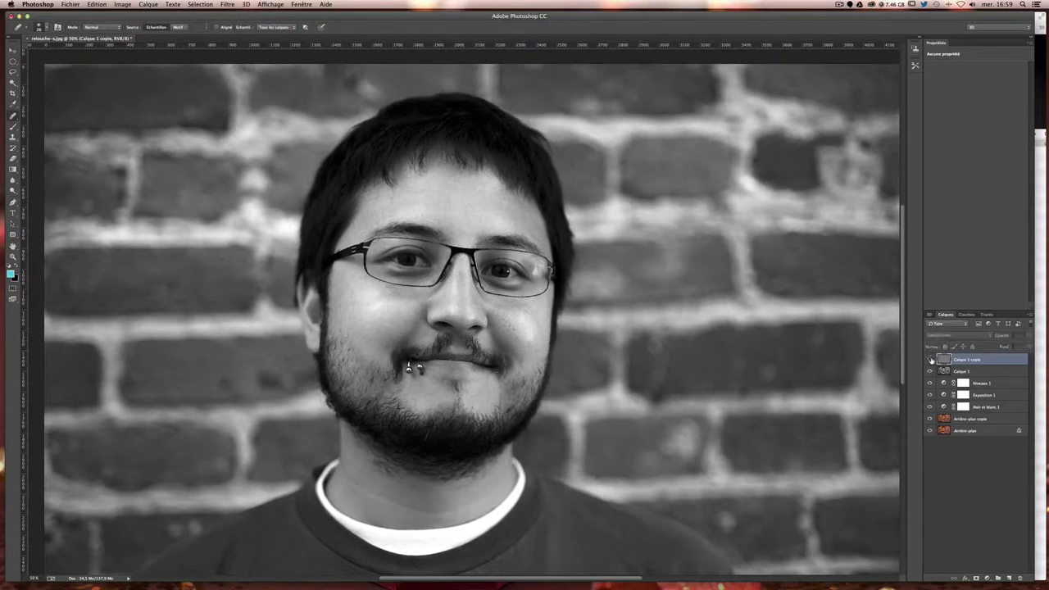
click(929, 359)
Finish comparing, then give Calque 1 copie a layer mask inverted to black.
click(930, 359)
click(929, 359)
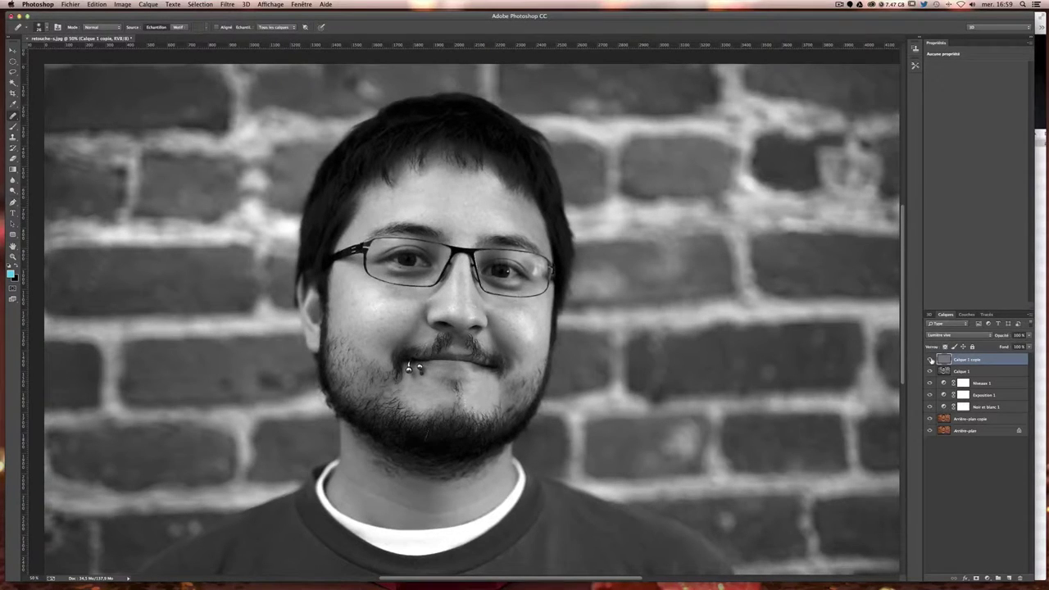
click(930, 360)
click(930, 359)
click(975, 578)
key(ctrl+i)
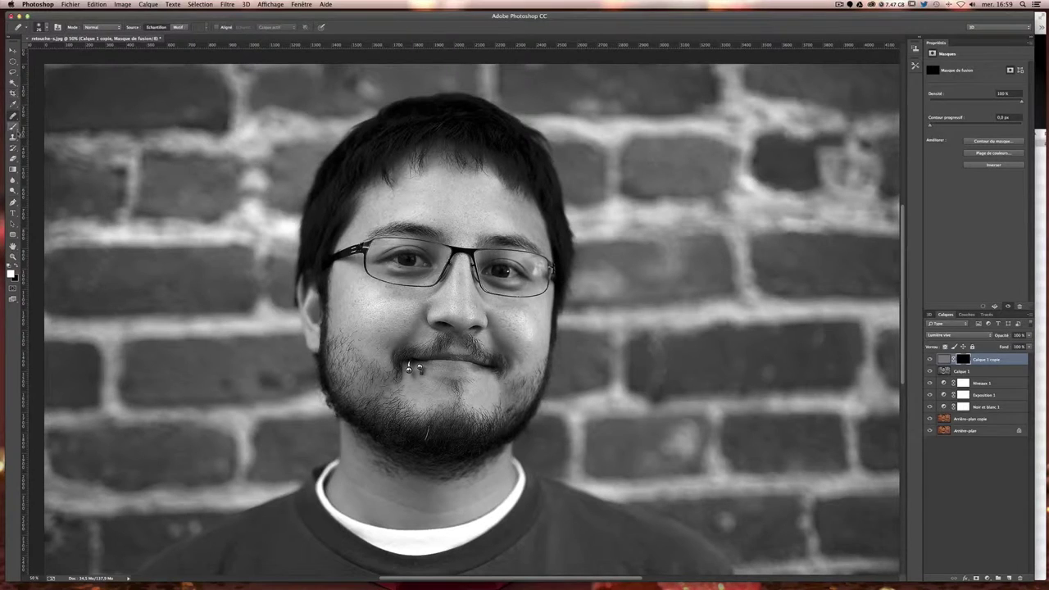
Pick the Brush tool, resize it over the nose, and set its opacity to 30%.
click(12, 116)
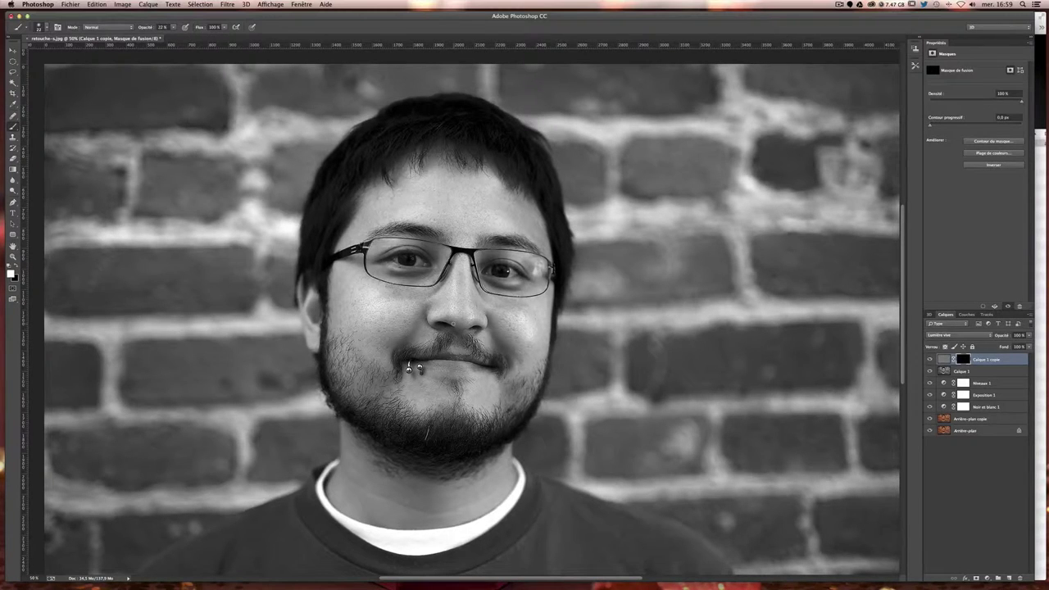
mouse_move(453, 327)
mouse_down()
mouse_move(468, 309)
mouse_move(443, 310)
mouse_up()
drag(172, 28, 178, 38)
text(30)
key(Return)
Zoom to 100% on the face and resize the brush around the eye and forehead.
key(ctrl+plus)
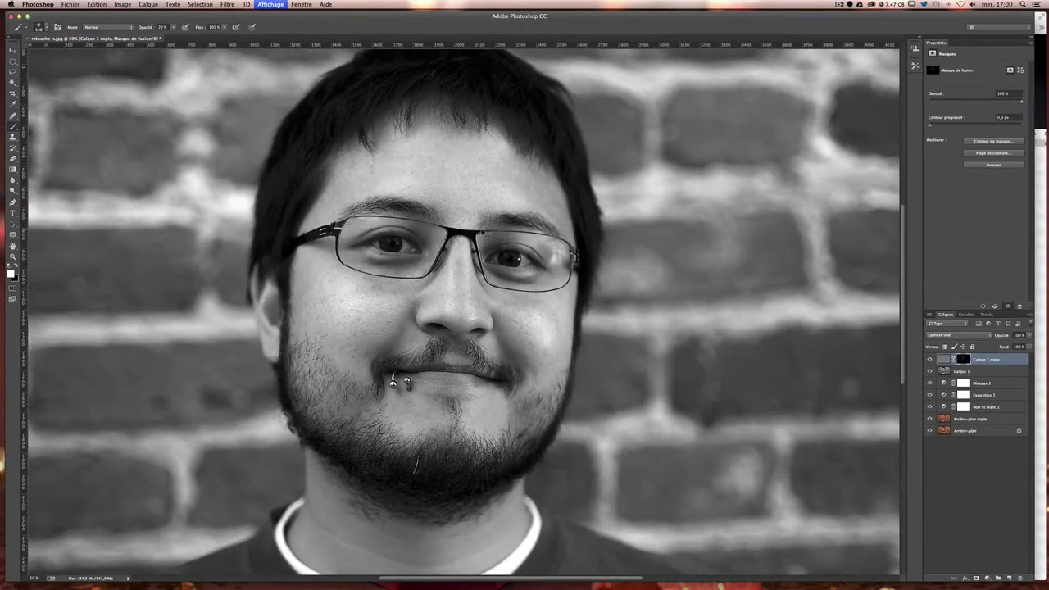
key(ctrl+plus)
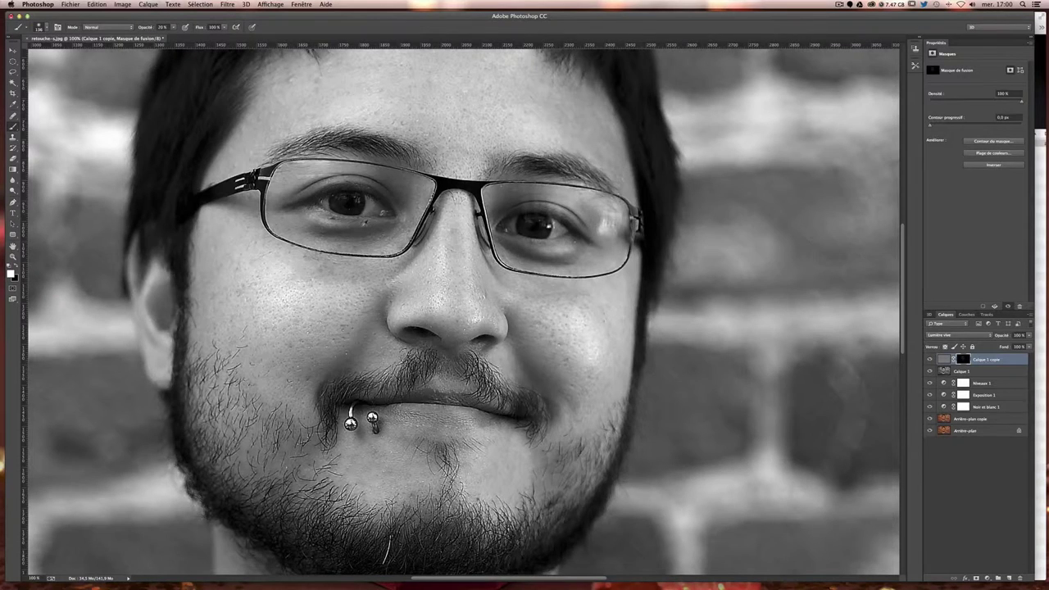
drag(361, 230, 337, 230)
scroll(172, 147, up, 3)
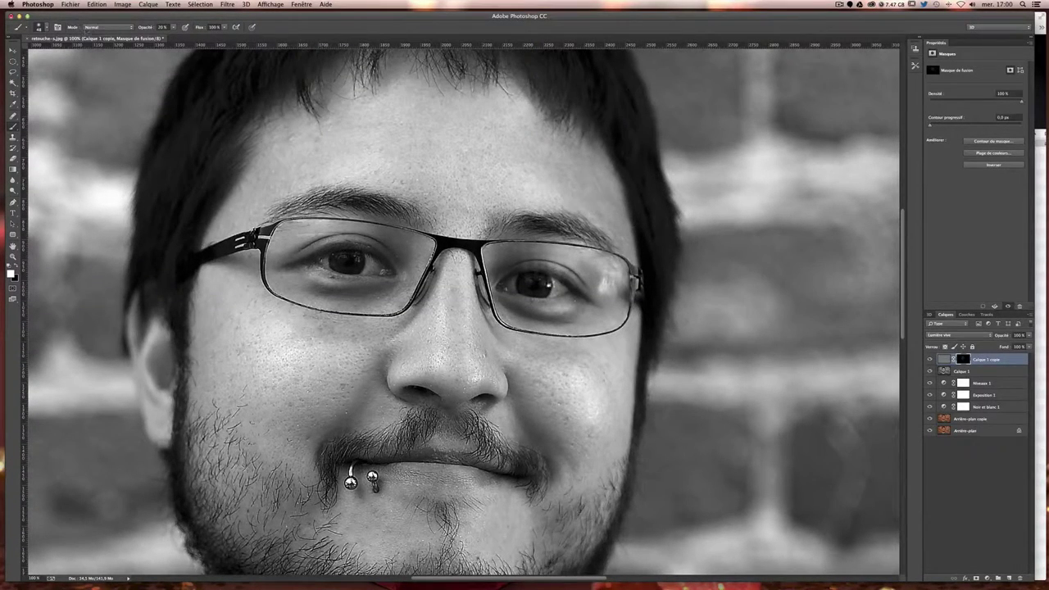
drag(420, 157, 438, 156)
Flick the top smoothing layer off and on repeatedly to compare the skin.
click(928, 358)
click(929, 358)
click(929, 358)
click(928, 359)
click(928, 359)
click(928, 359)
click(928, 359)
click(928, 359)
click(928, 359)
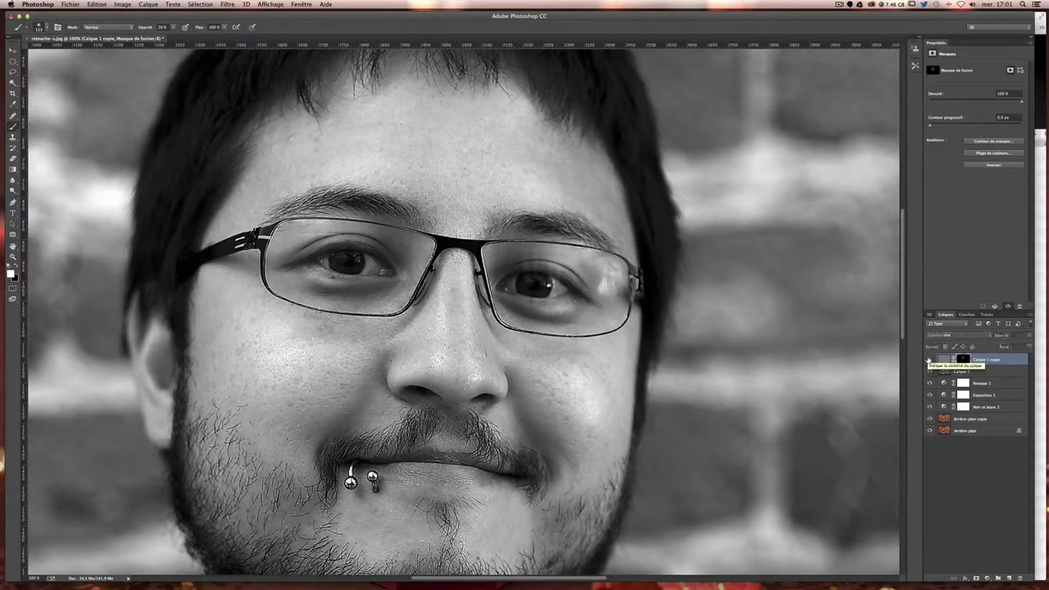
click(928, 359)
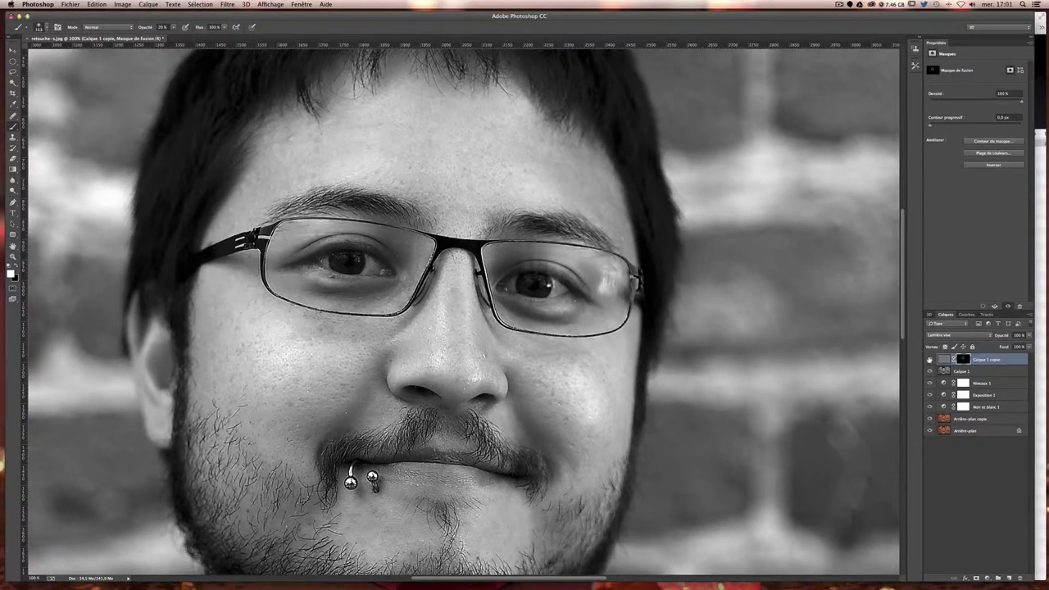
click(928, 359)
click(929, 359)
click(928, 359)
click(928, 359)
click(928, 359)
click(928, 358)
click(929, 359)
click(928, 359)
click(928, 359)
click(928, 359)
Compare Calque 1 copie once more, then stamp visible layers into new layer Calque 2.
click(929, 359)
click(929, 360)
click(929, 359)
click(928, 359)
click(929, 360)
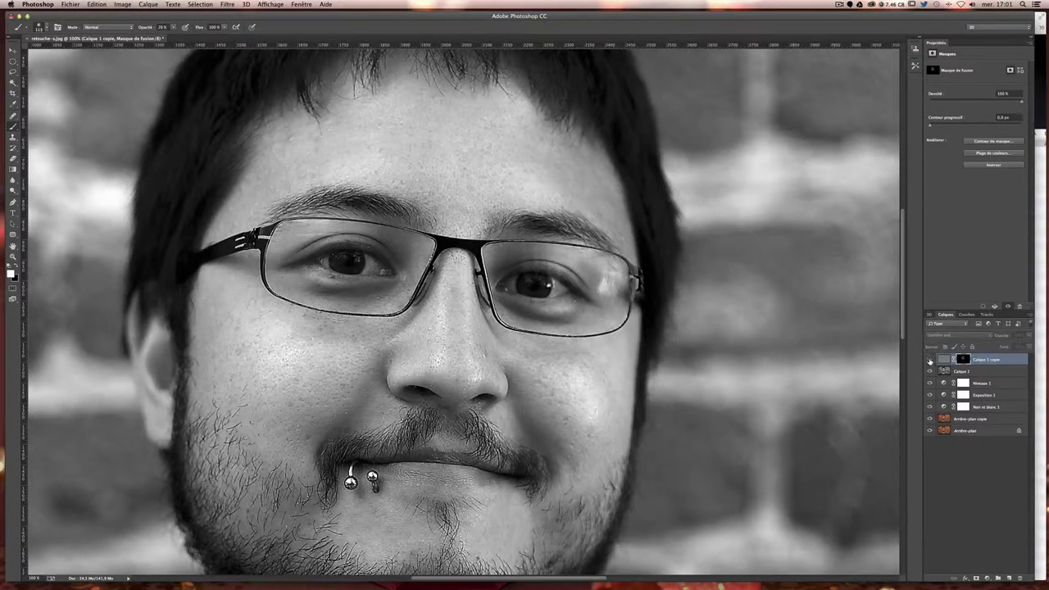
click(929, 360)
click(929, 360)
click(929, 360)
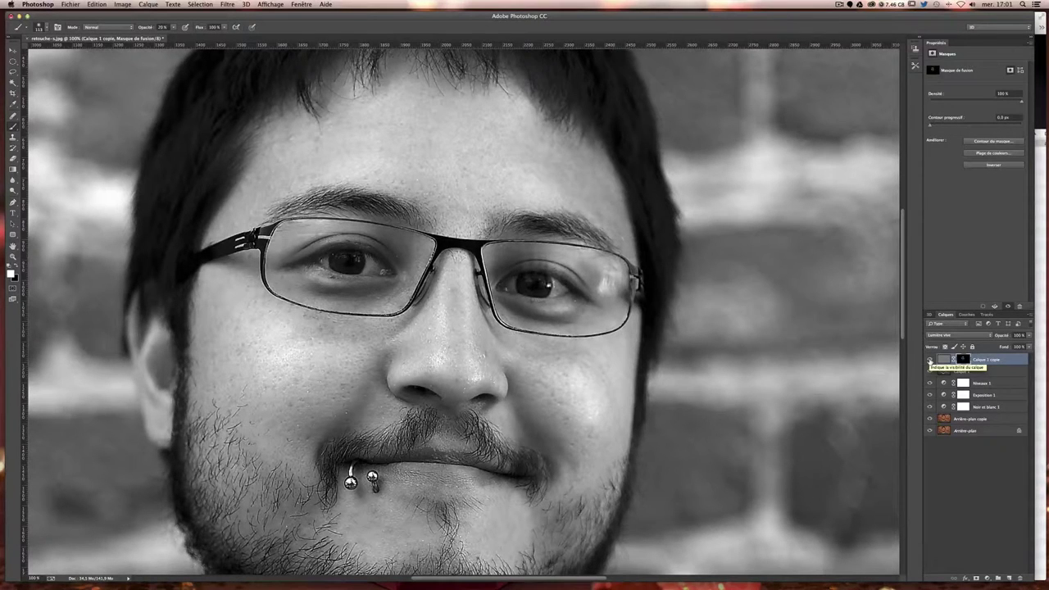
double_click(987, 359)
key(ctrl+shift+alt+e)
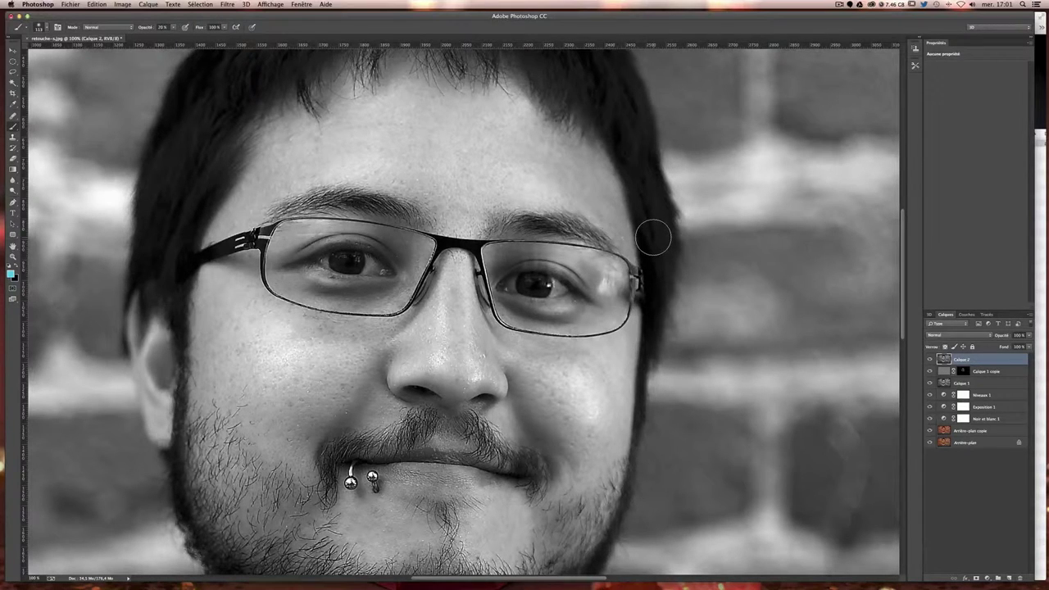
From the Layers panel menu, create Calque 3 in Lumière tamisée mode filled with 50% grey.
click(1009, 578)
key(ctrl+e)
click(1028, 315)
click(1017, 318)
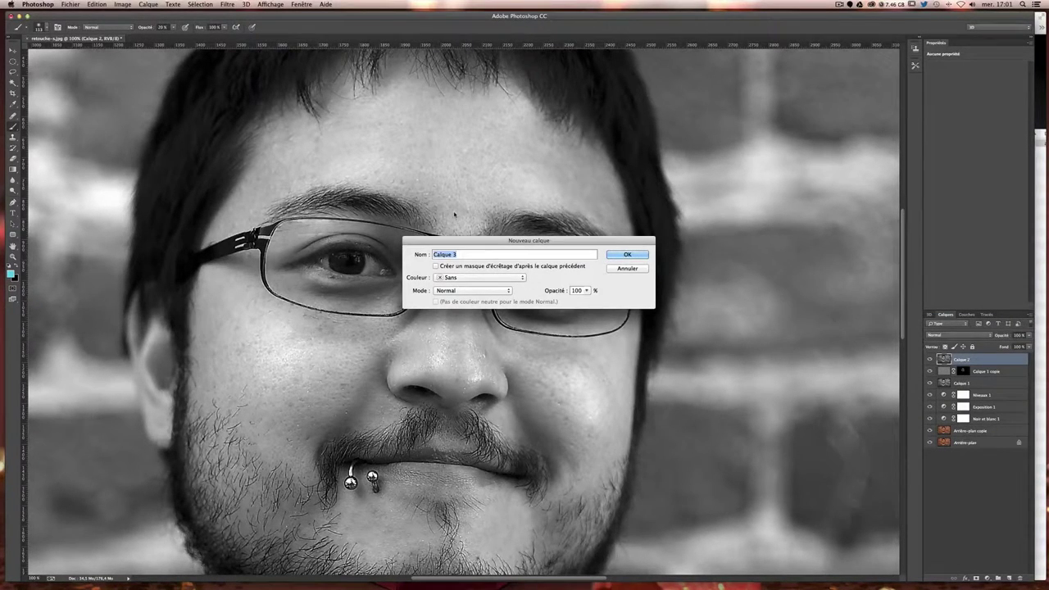
click(471, 291)
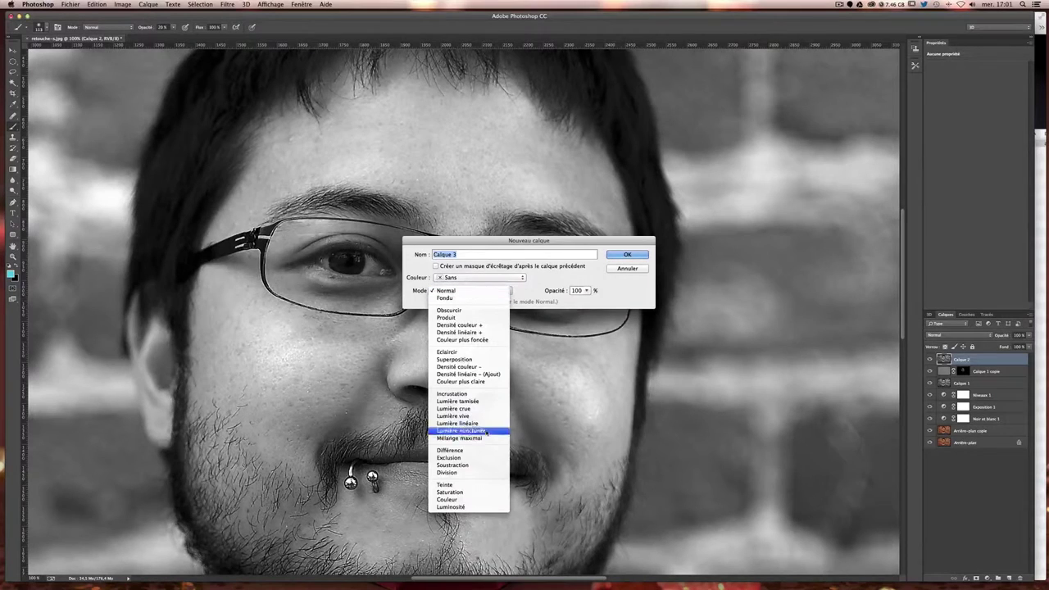
click(474, 400)
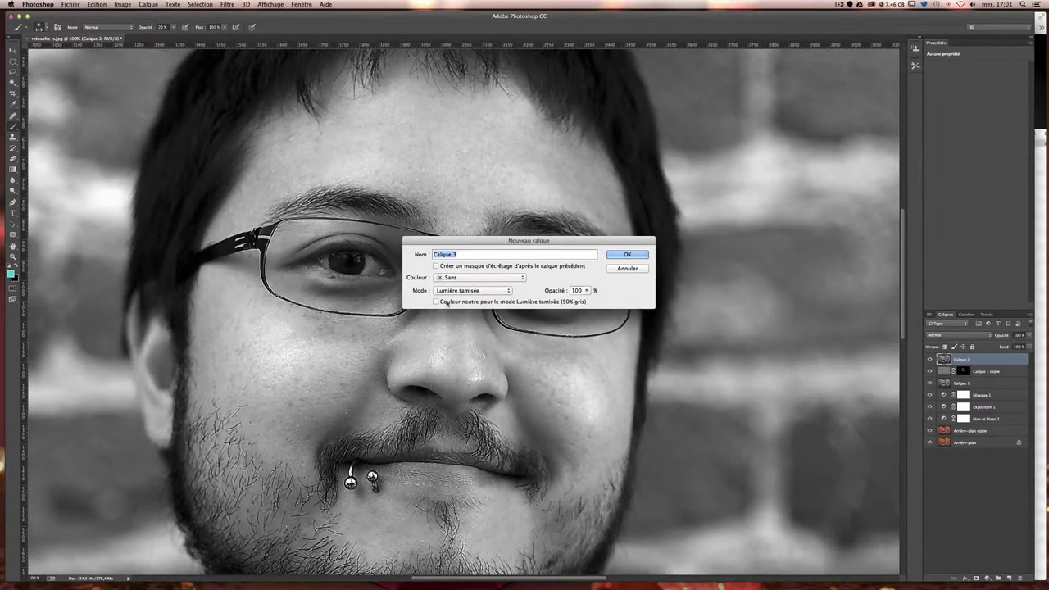
click(452, 302)
click(625, 254)
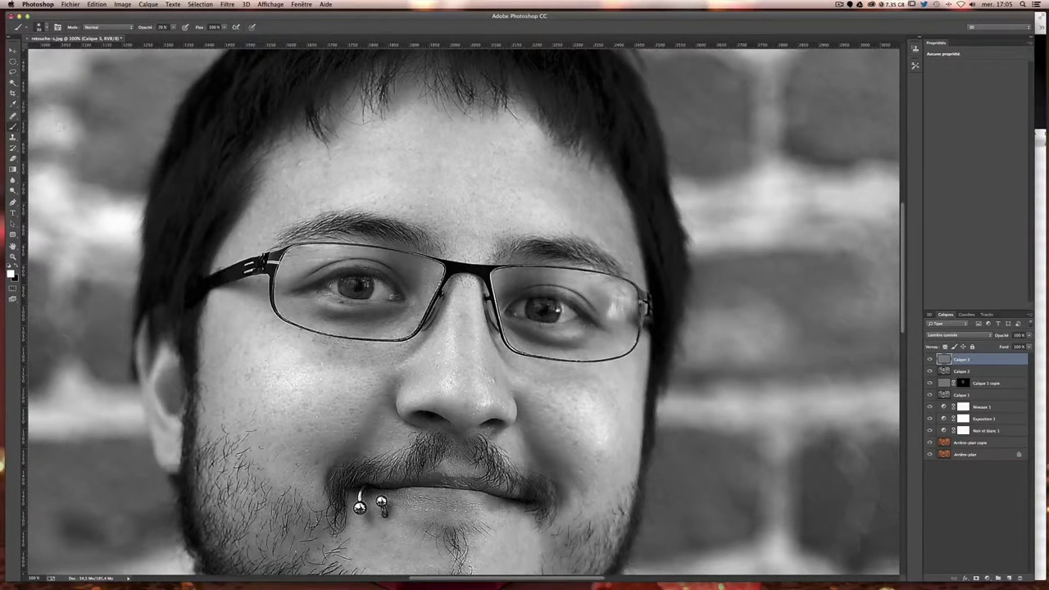
At 20% opacity, paint white over the forehead, nose bridge, right cheek and chin.
key(2)
click(476, 169)
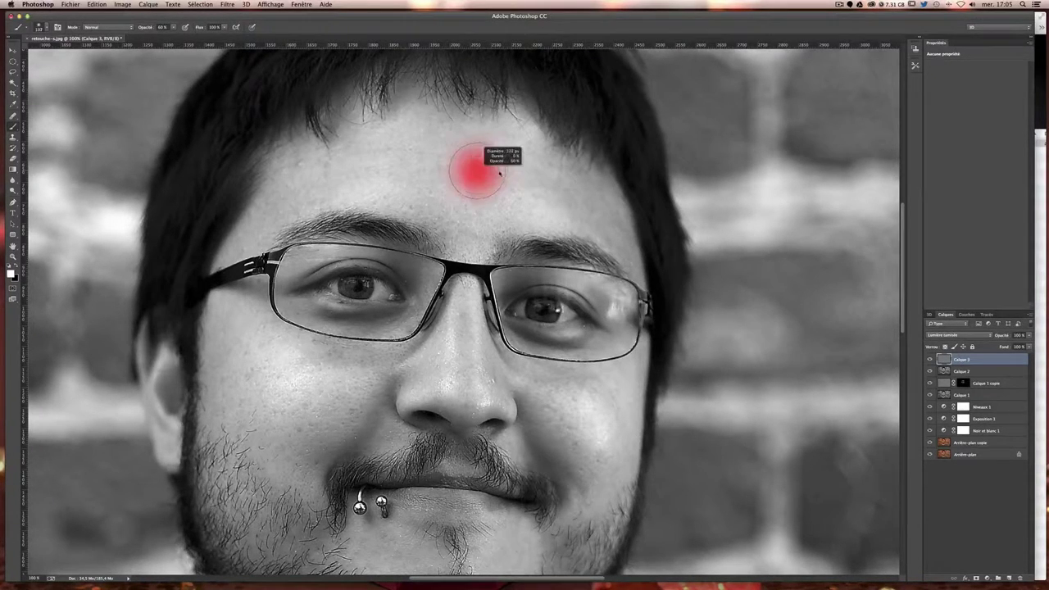
drag(448, 406, 449, 375)
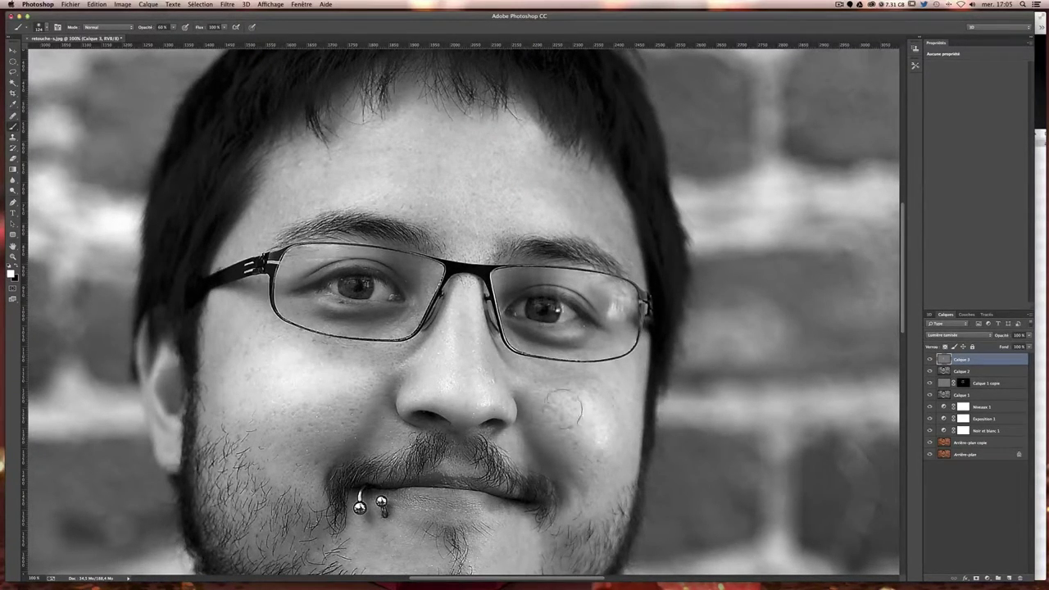
drag(597, 414, 612, 422)
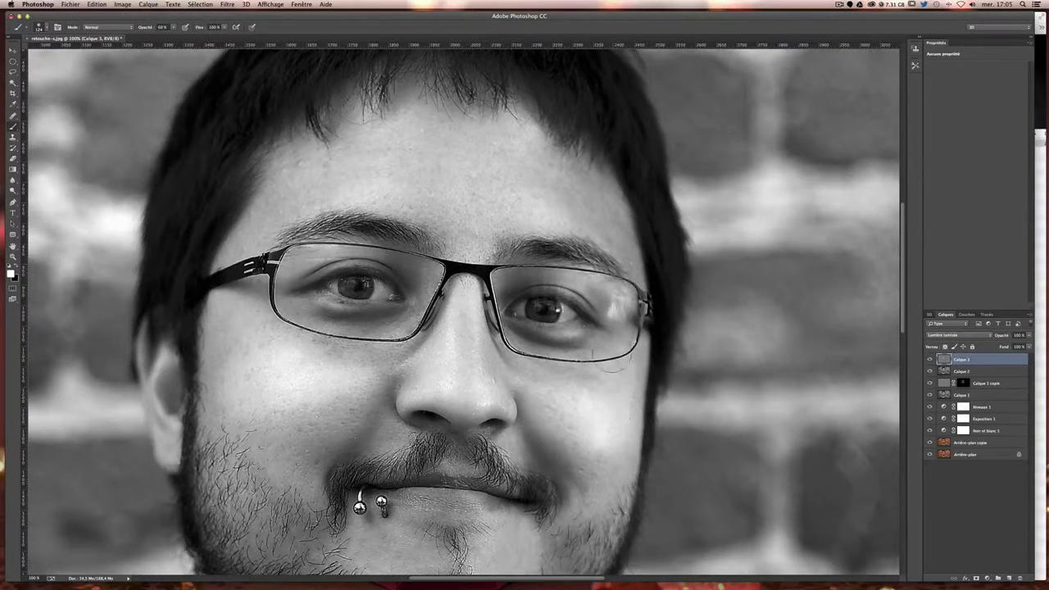
drag(367, 191, 483, 205)
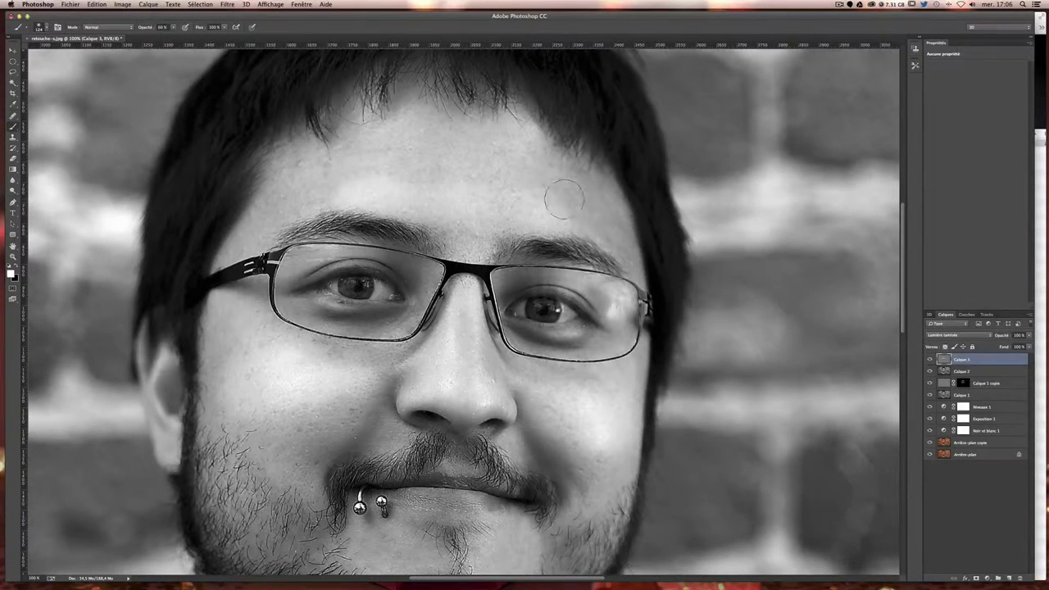
scroll(368, 402, down, 3)
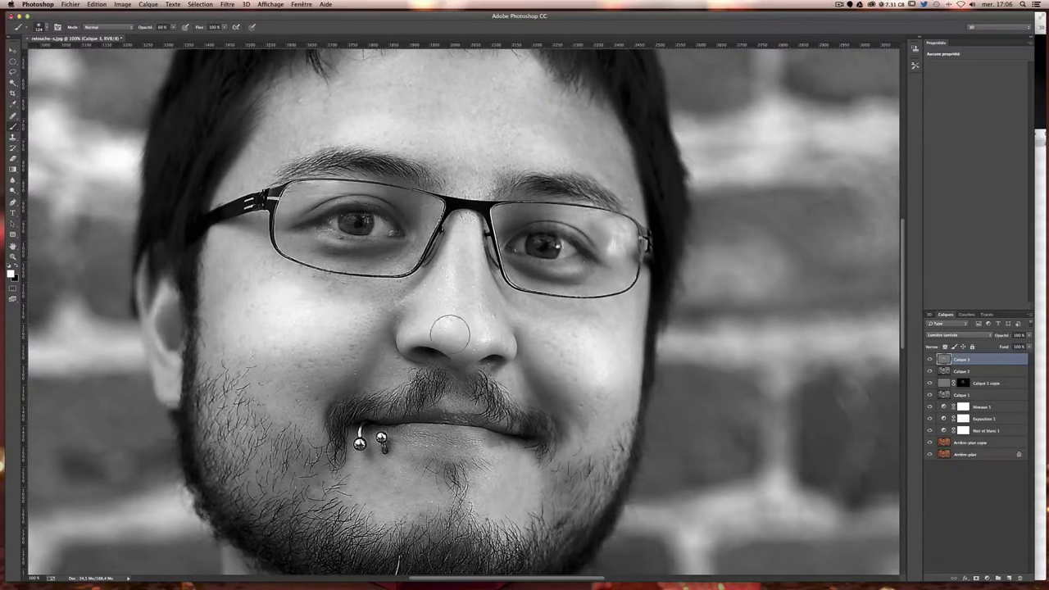
drag(413, 484, 514, 487)
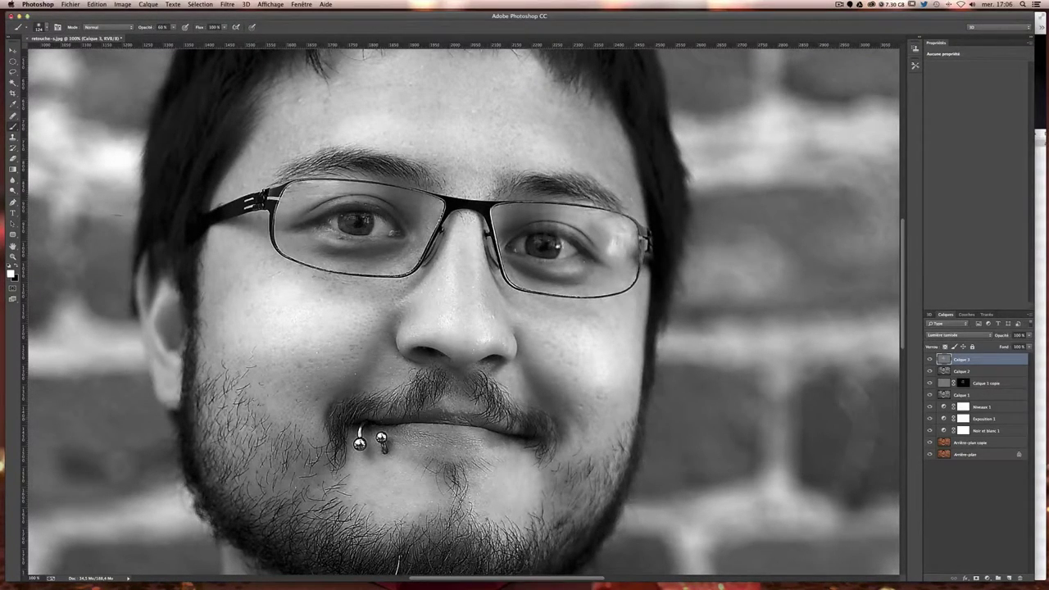
mouse_move(445, 387)
mouse_down()
mouse_move(437, 393)
mouse_move(479, 402)
mouse_move(483, 414)
mouse_up()
Drop opacity to 21%, lighten both irises, then zoom out to the whole face.
drag(170, 29, 158, 36)
scroll(463, 312, up, 2)
scroll(463, 312, right, 3)
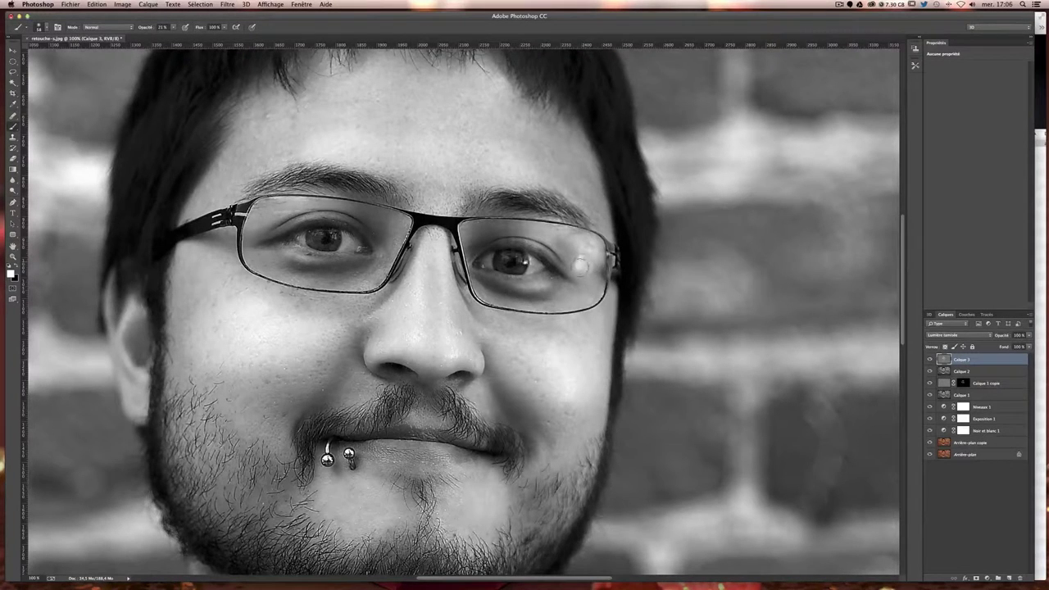
drag(509, 262, 513, 261)
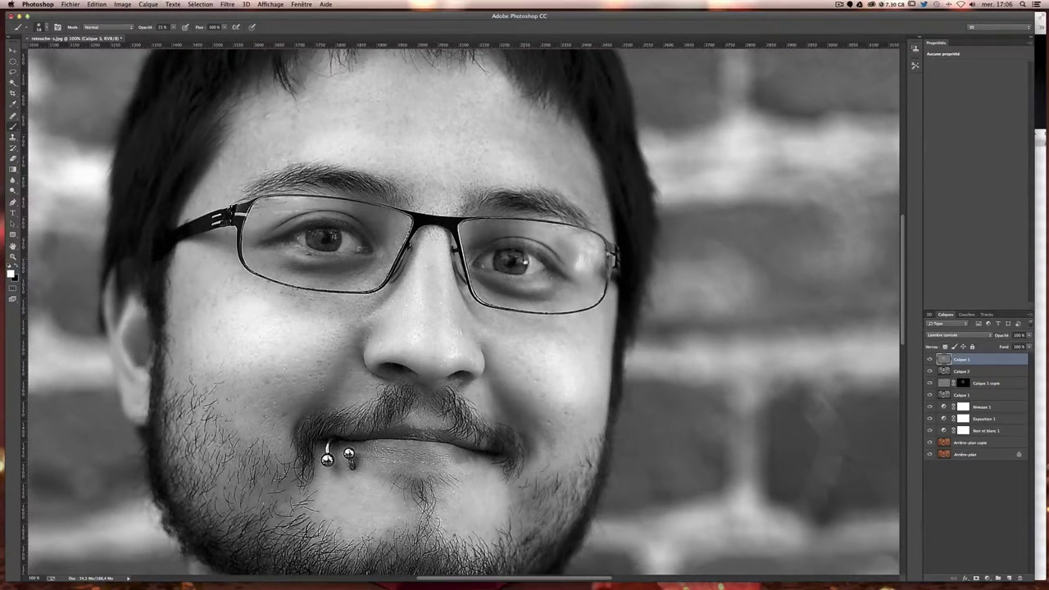
drag(315, 233, 312, 235)
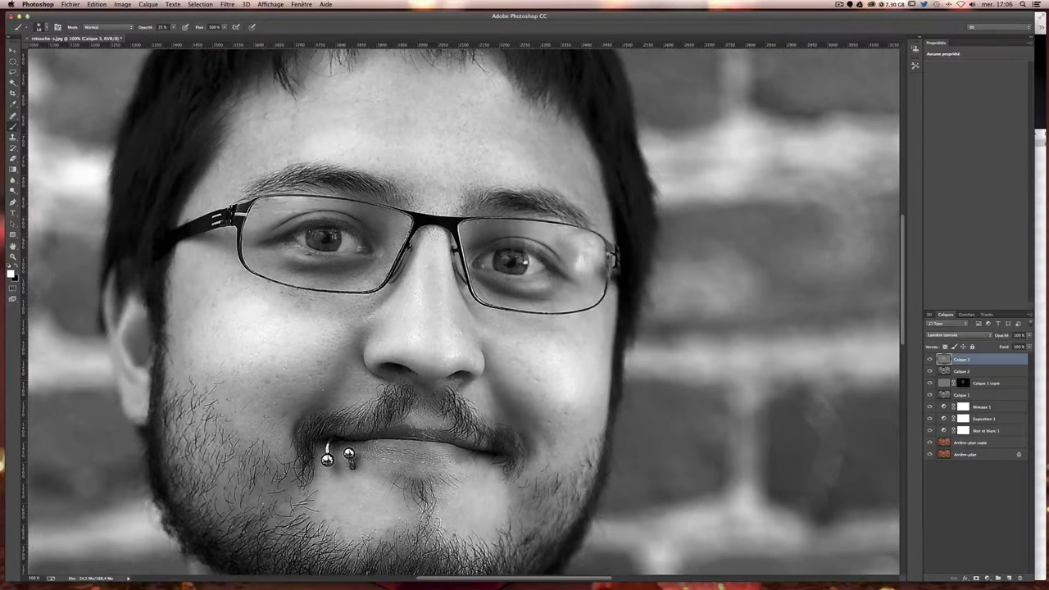
drag(487, 257, 515, 264)
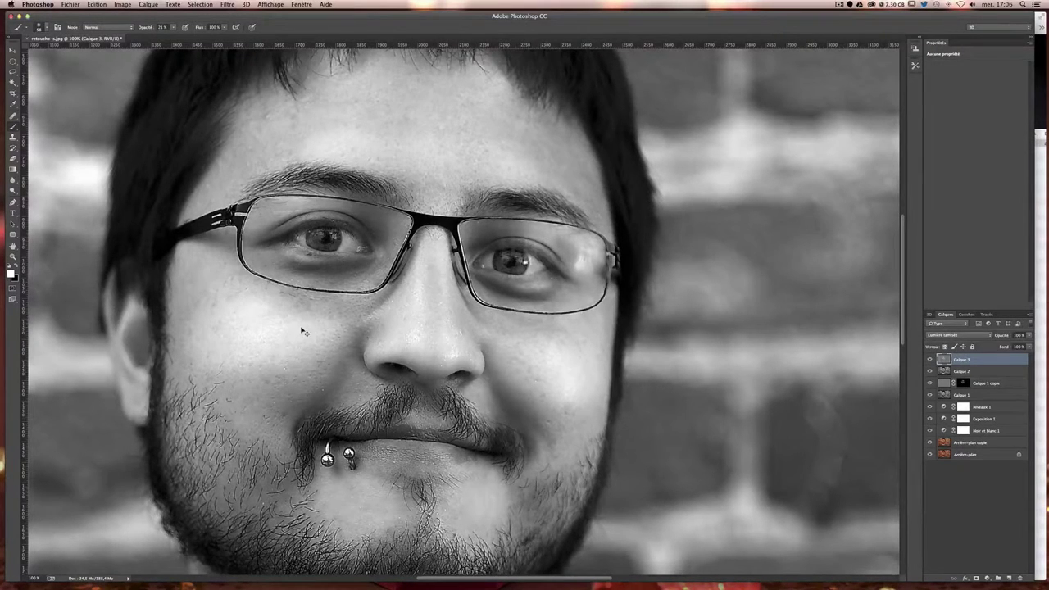
key(super+minus)
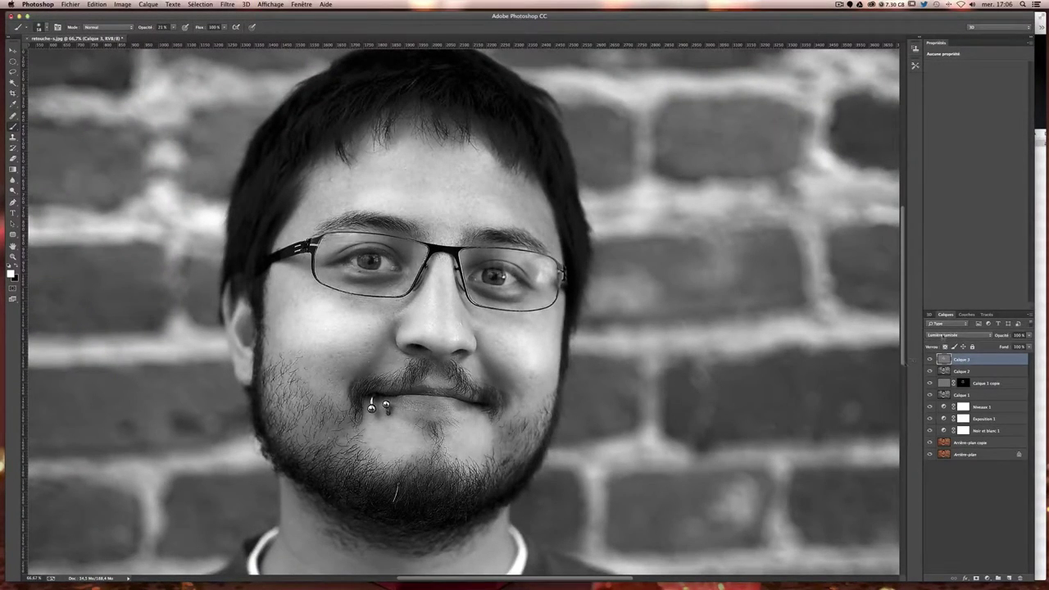
Switch Calque 3 to Normal to inspect its strokes, then restore Lumière tamisée.
click(950, 335)
click(944, 250)
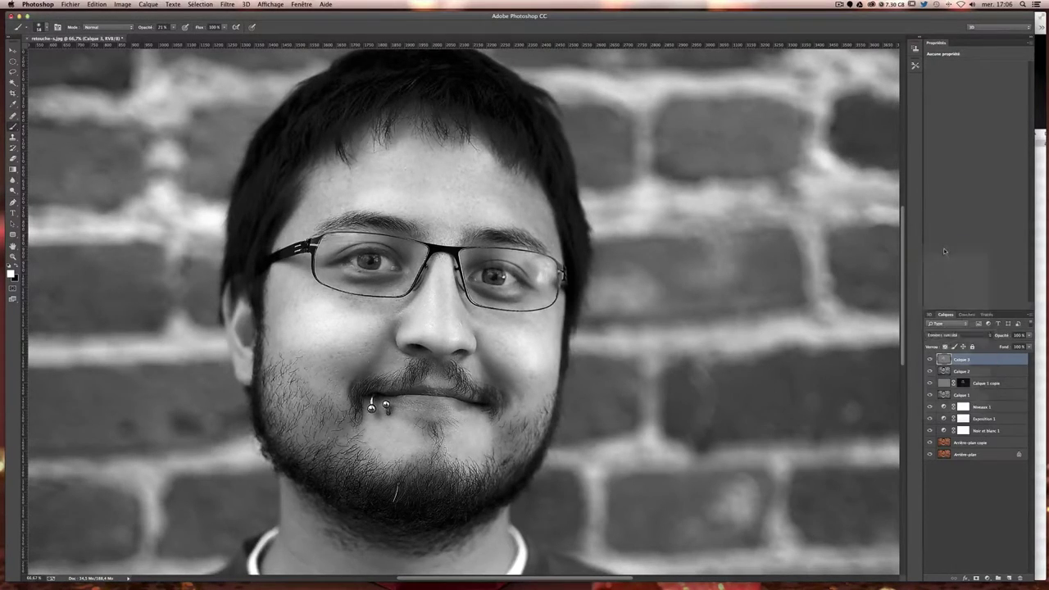
key(shift+alt+n)
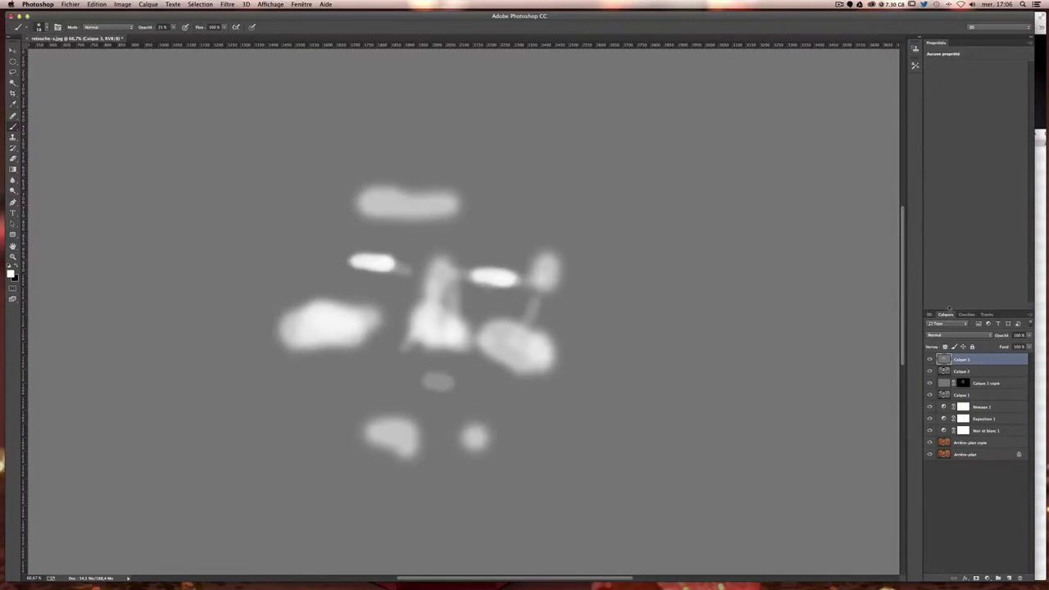
click(937, 336)
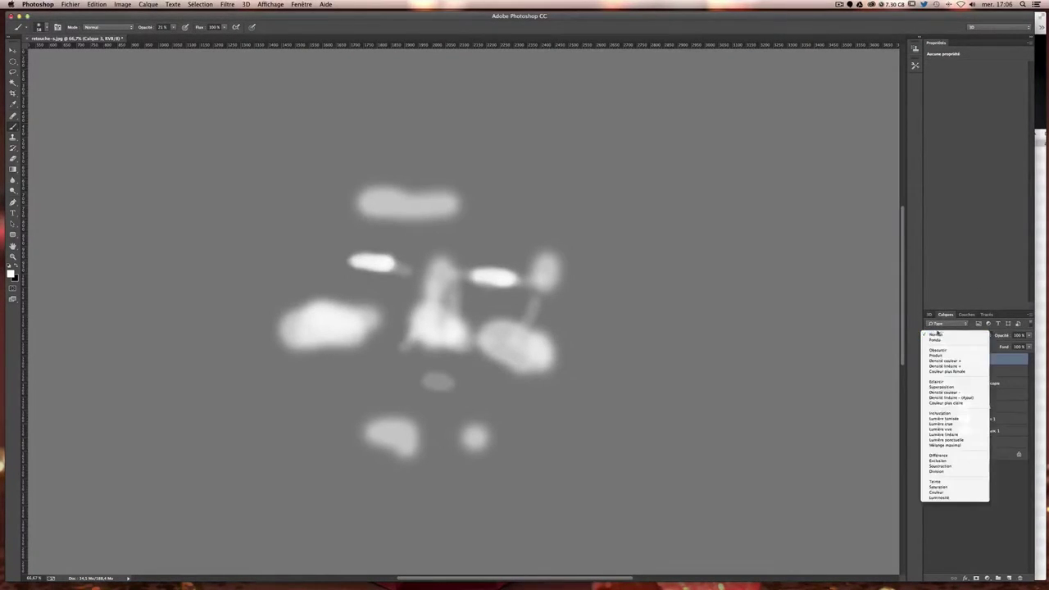
click(967, 419)
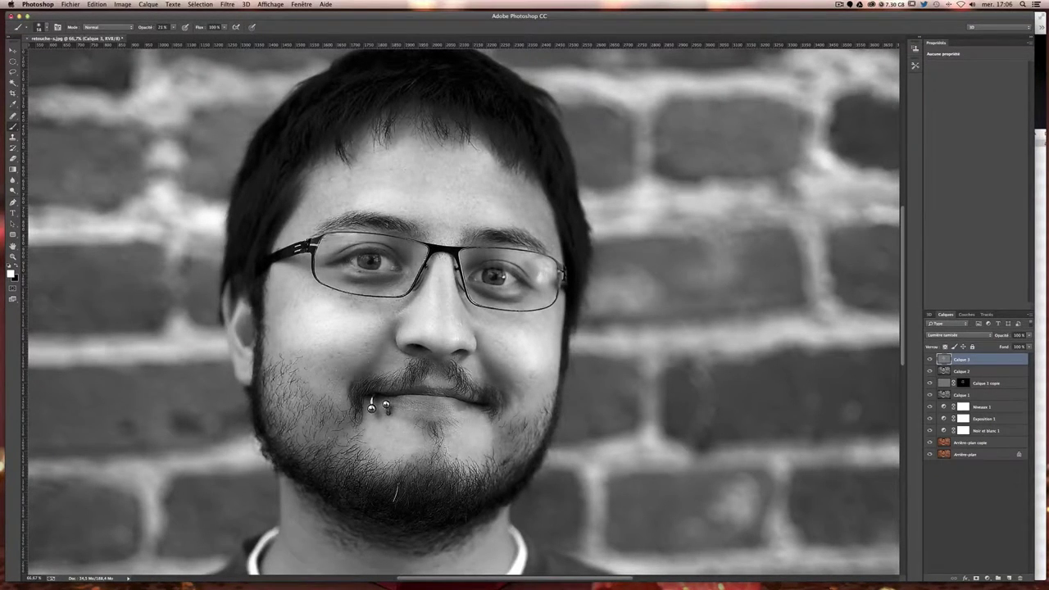
drag(468, 217, 484, 217)
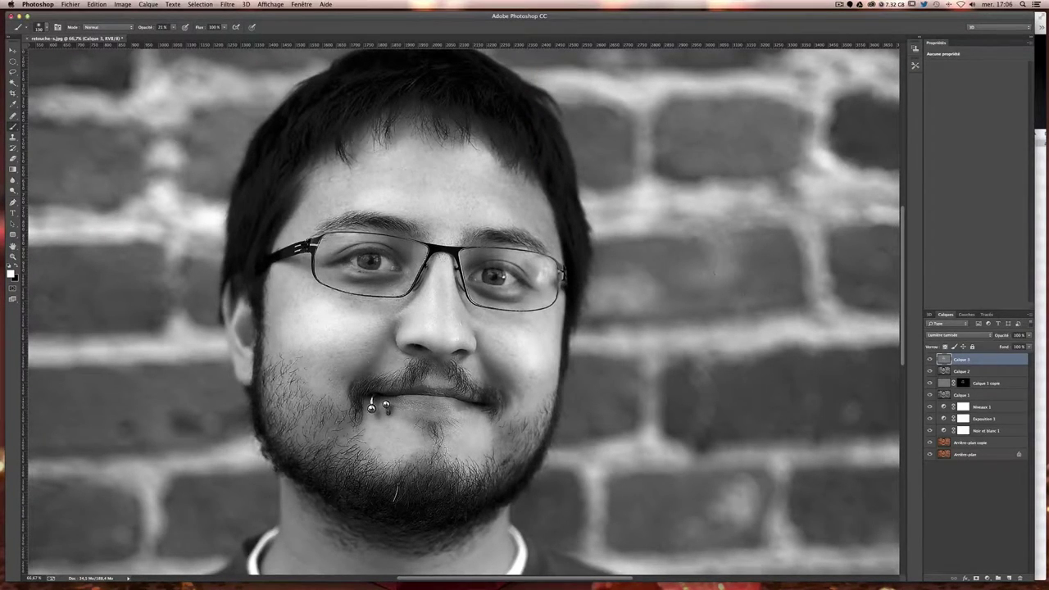
With black, darken the jaw, under the chin, the left eyelid and beside the left lens.
click(16, 268)
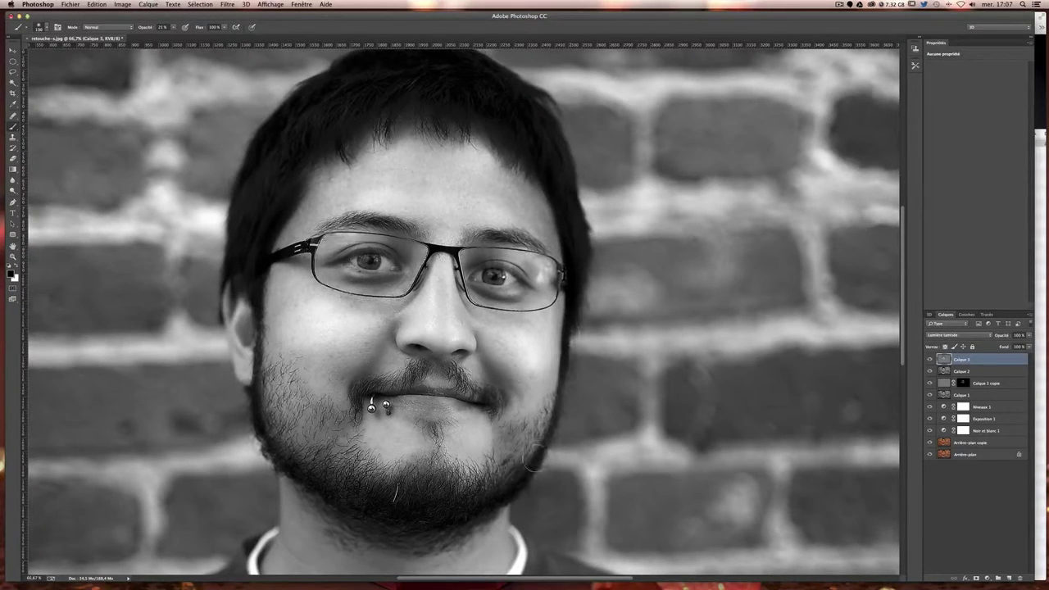
drag(497, 493, 312, 499)
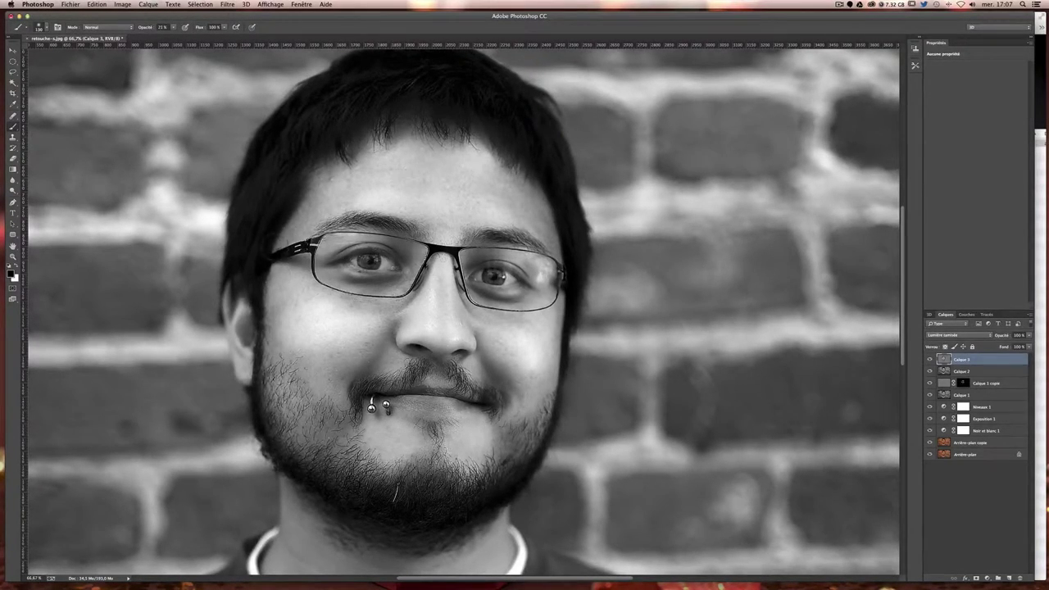
drag(339, 240, 373, 236)
drag(310, 246, 315, 286)
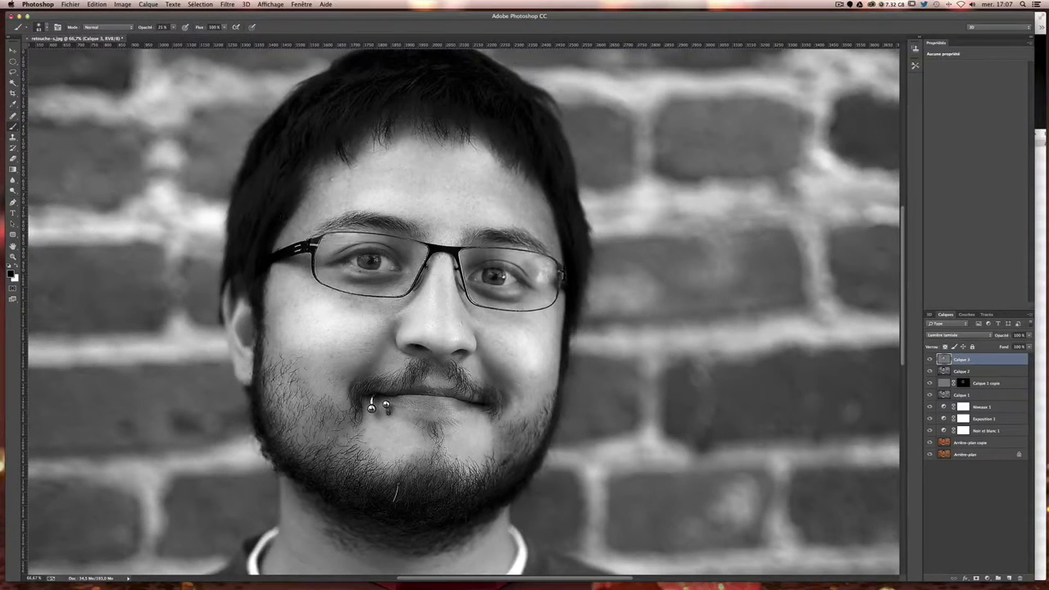
Zoom in and darken along the glasses frame edges with a 15 px brush.
key(super+plus)
key(super+plus)
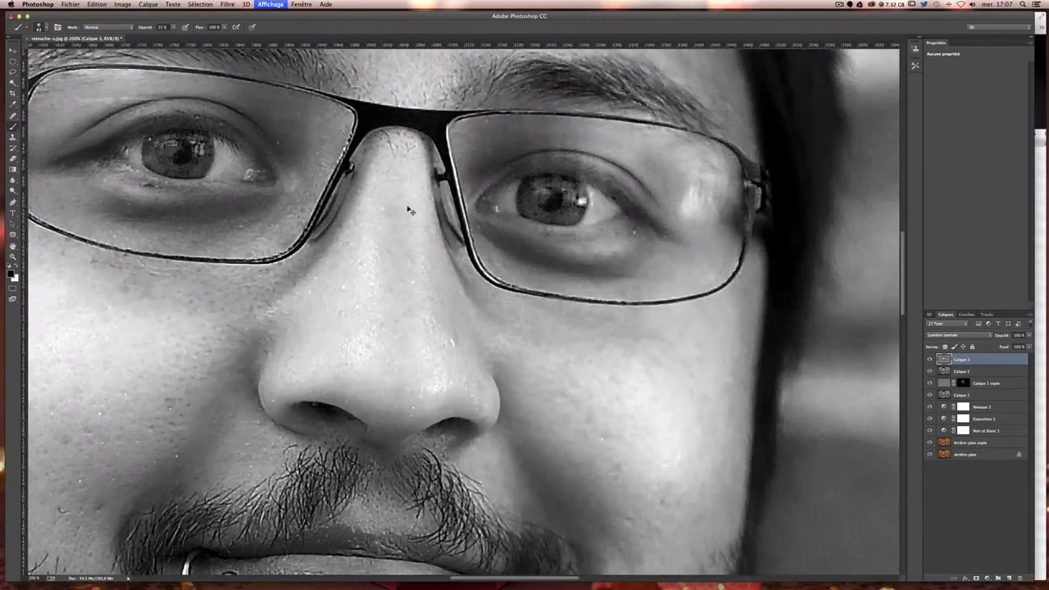
scroll(426, 267, left, 5)
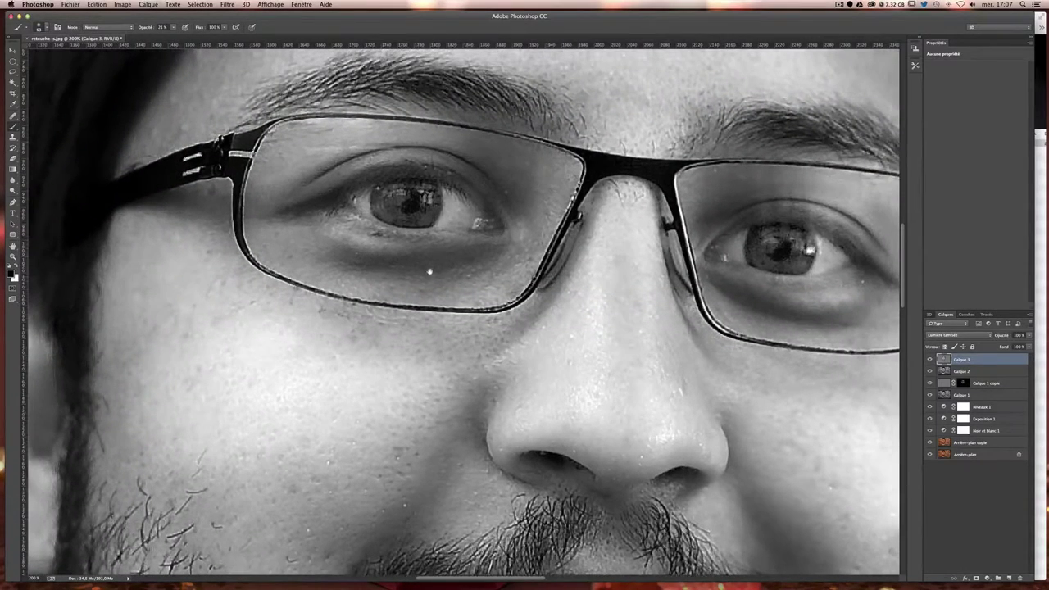
drag(599, 213, 488, 356)
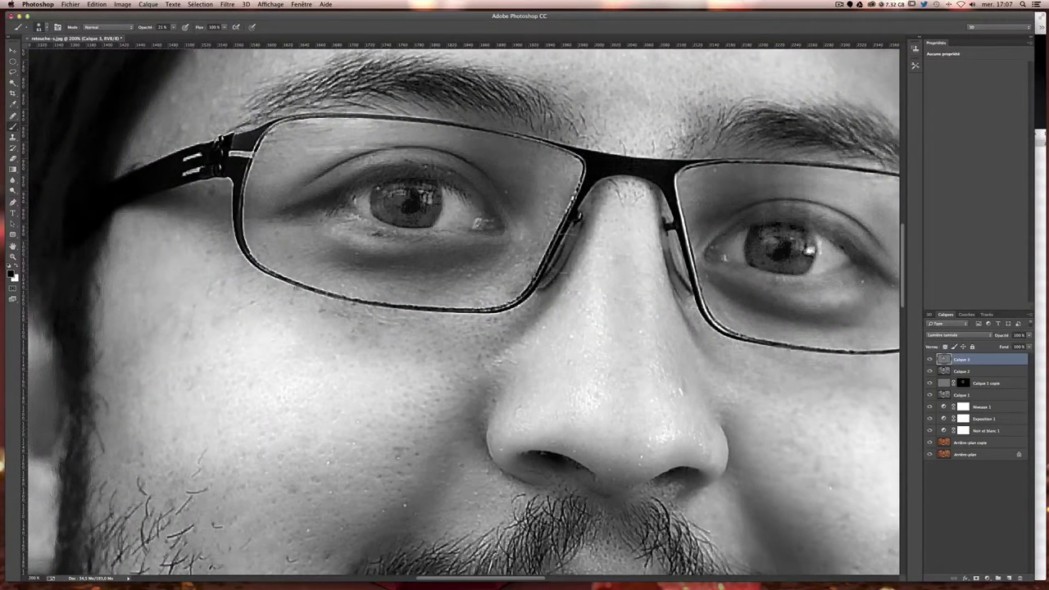
drag(248, 284, 231, 285)
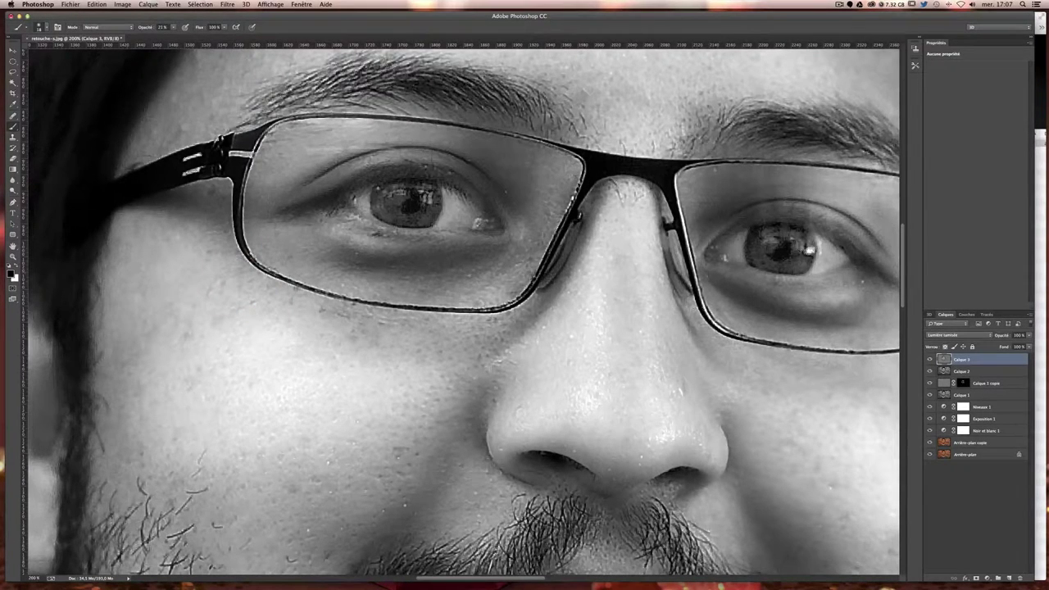
drag(299, 287, 329, 297)
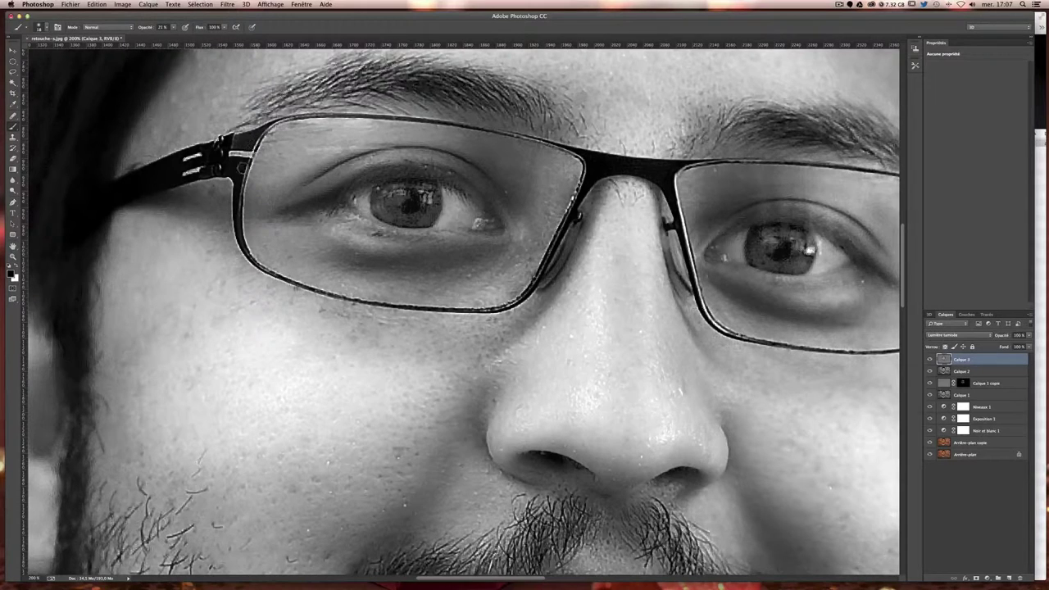
drag(279, 124, 305, 120)
Remove the nose blemish, darken the left eyelid crease and under-eye, and retouch both irises.
scroll(461, 311, right, 5)
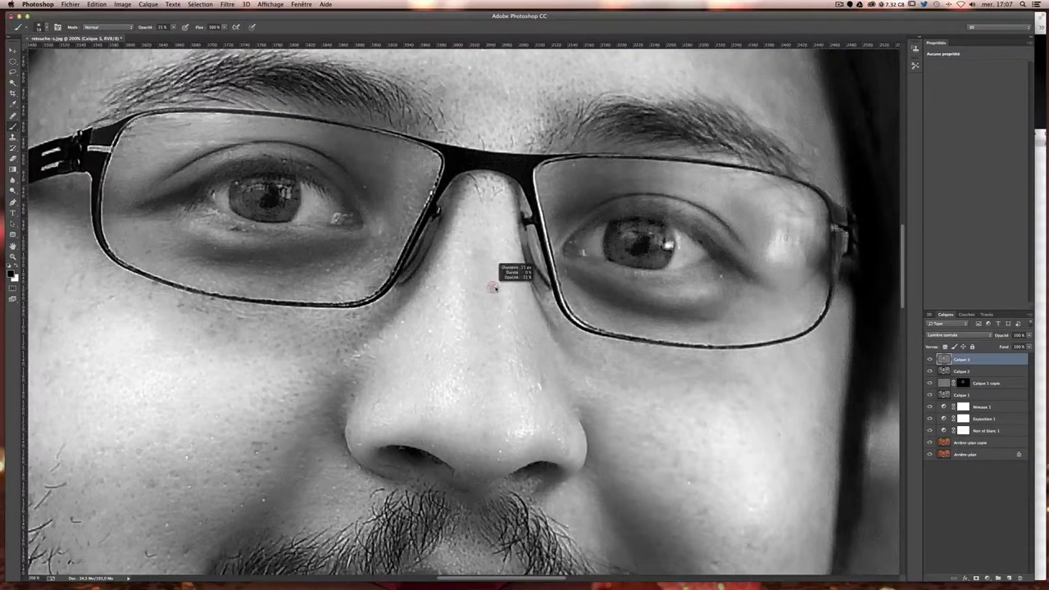
click(487, 284)
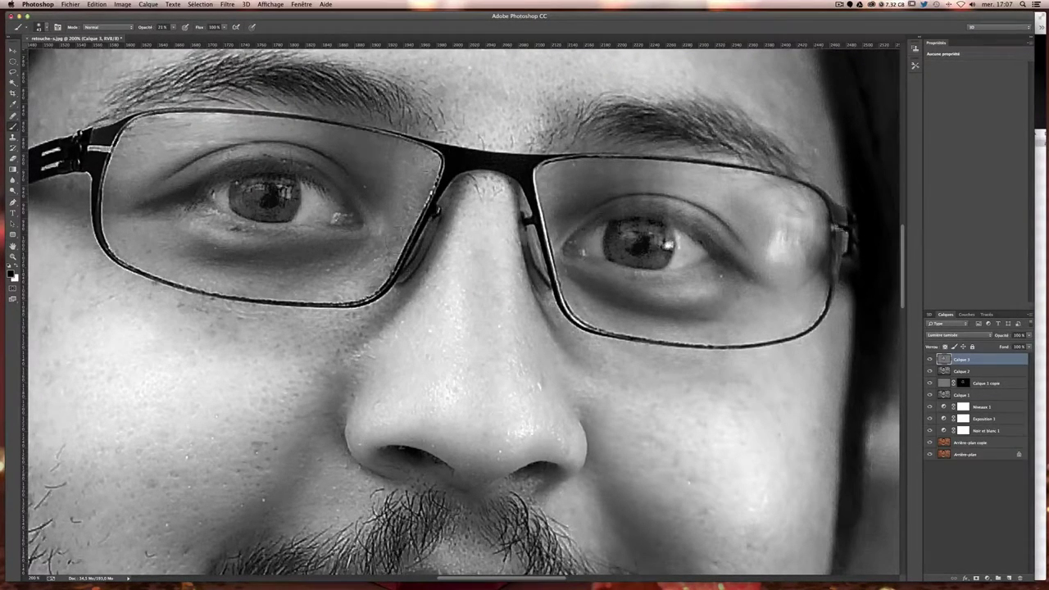
drag(276, 133, 174, 170)
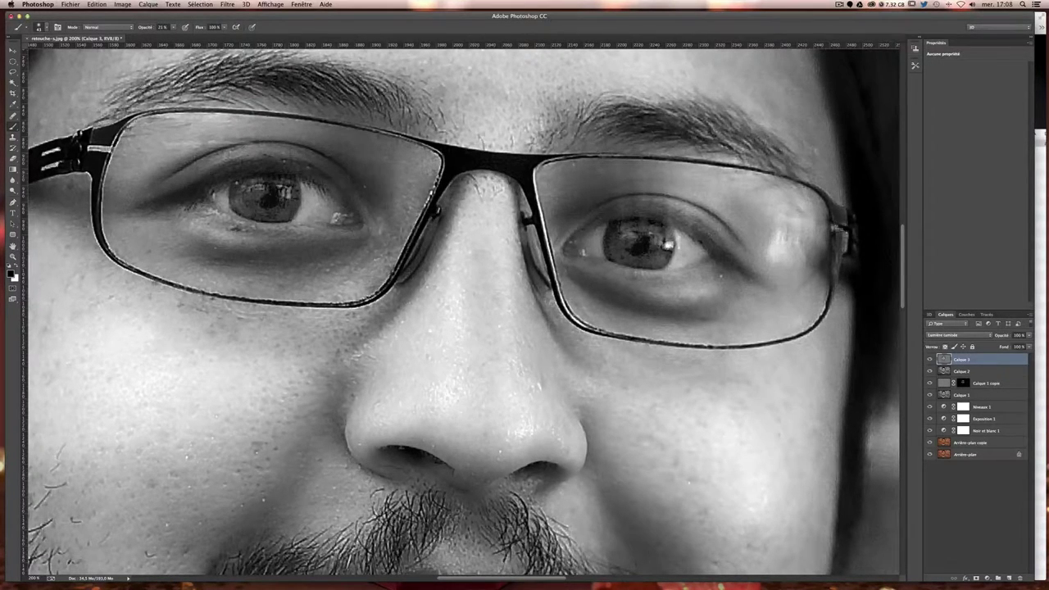
drag(357, 223, 190, 209)
drag(354, 209, 359, 211)
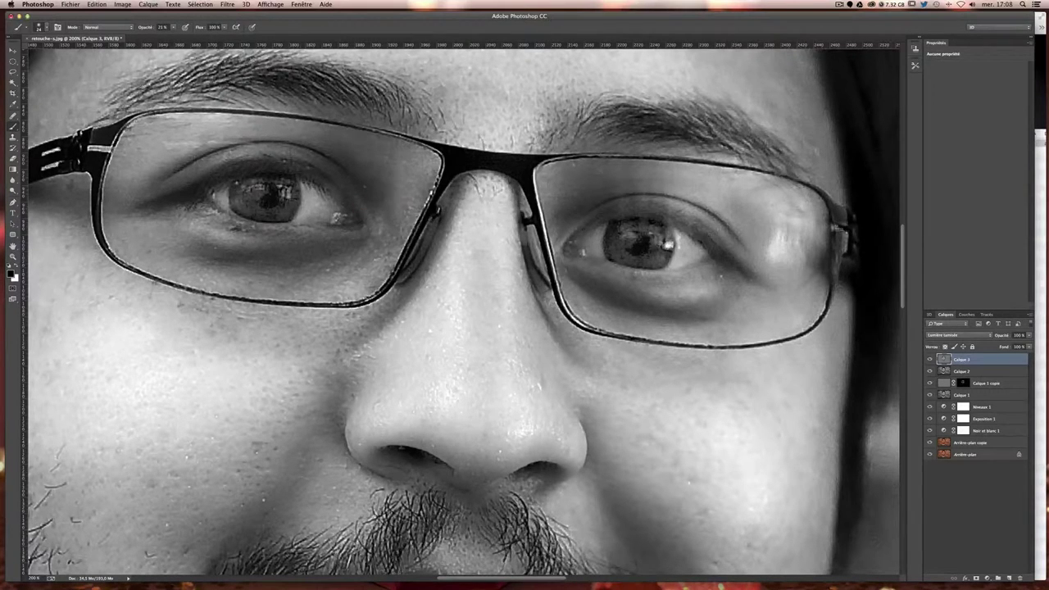
drag(276, 197, 282, 207)
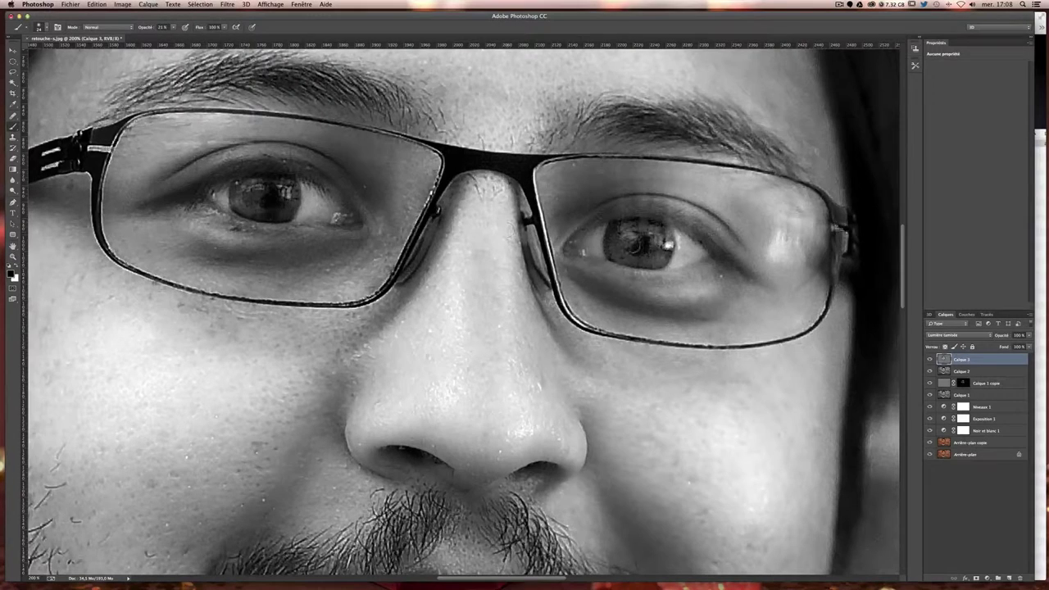
mouse_move(635, 246)
mouse_down()
mouse_move(627, 222)
mouse_move(707, 209)
mouse_move(572, 246)
mouse_move(564, 257)
mouse_move(582, 253)
mouse_move(580, 232)
mouse_move(607, 270)
mouse_move(729, 282)
mouse_move(723, 259)
mouse_move(691, 270)
mouse_move(733, 255)
mouse_move(672, 276)
mouse_up()
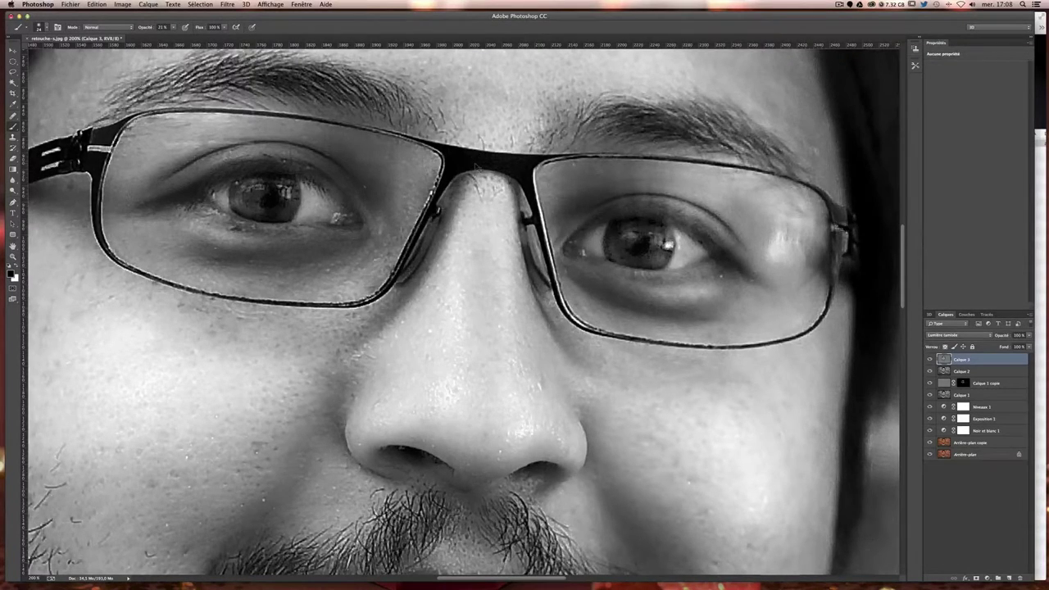
Zoom out to the whole face and resize the brush around the nose and mouth.
key(ctrl+0)
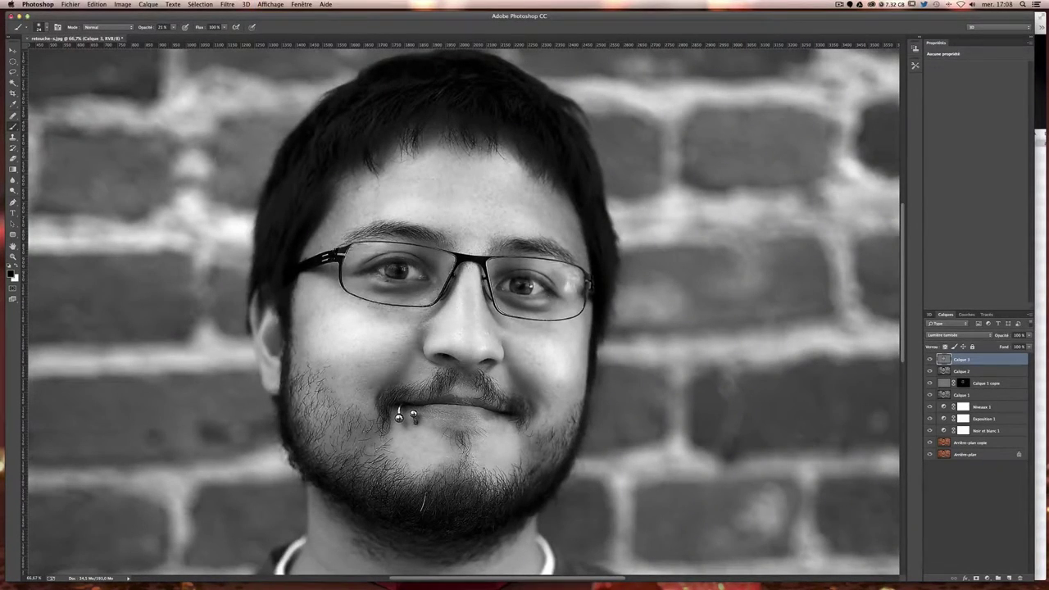
drag(503, 342, 533, 342)
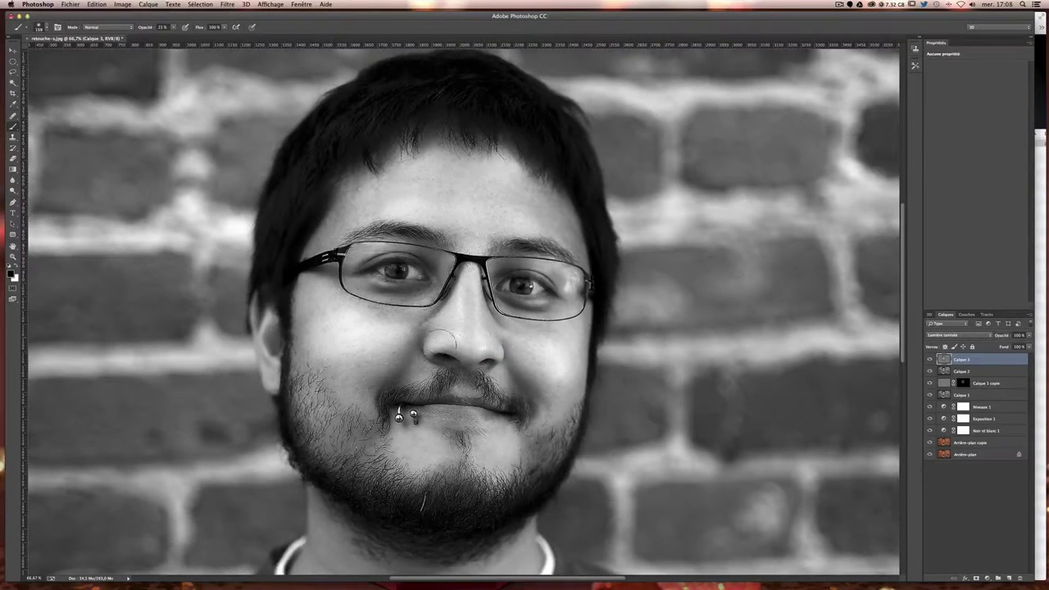
drag(479, 344, 491, 344)
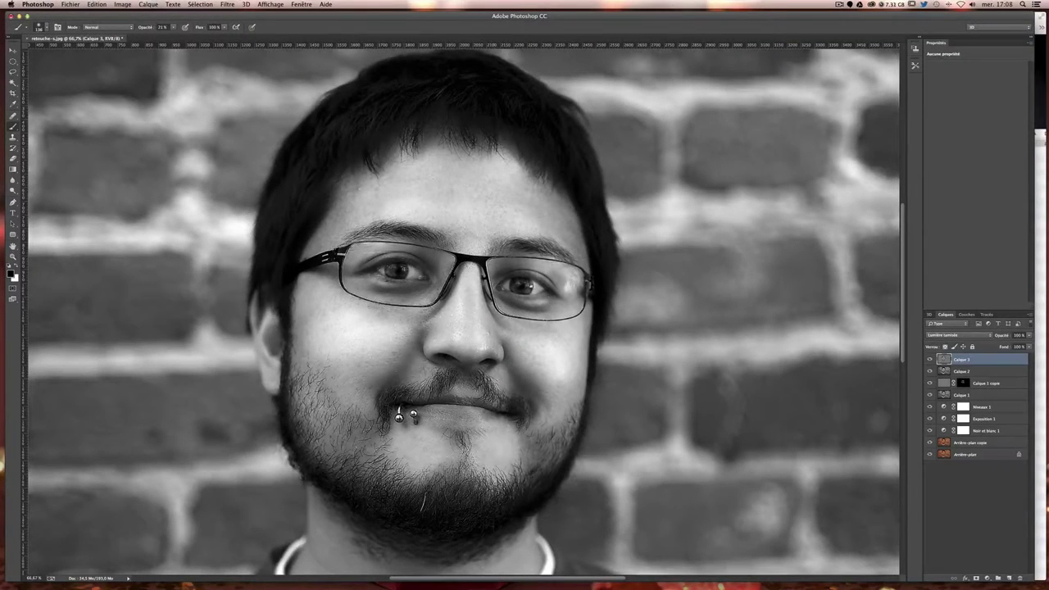
drag(460, 324, 483, 324)
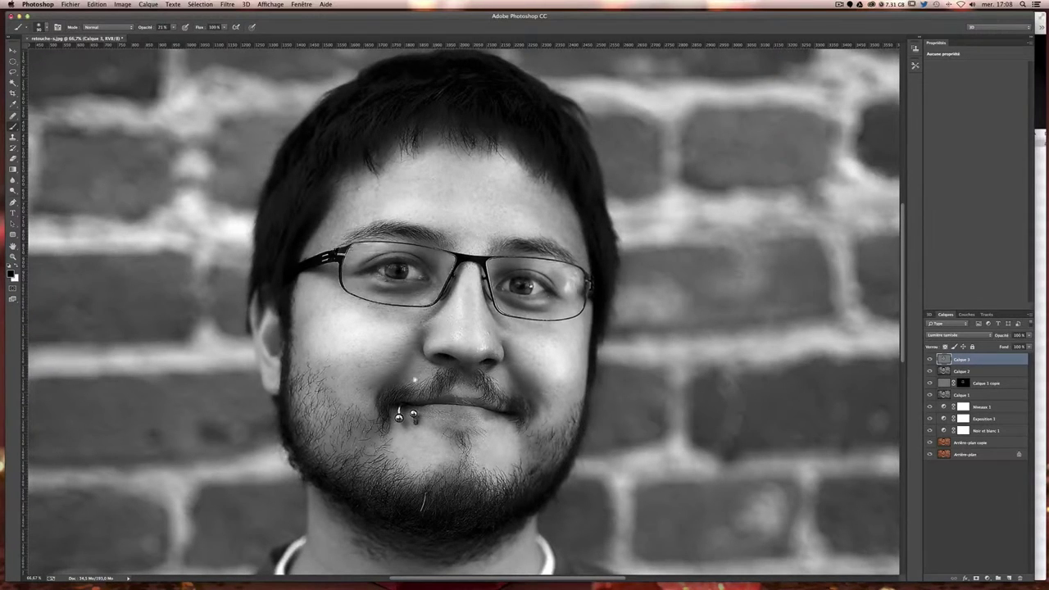
scroll(414, 379, down, 3)
drag(453, 399, 449, 396)
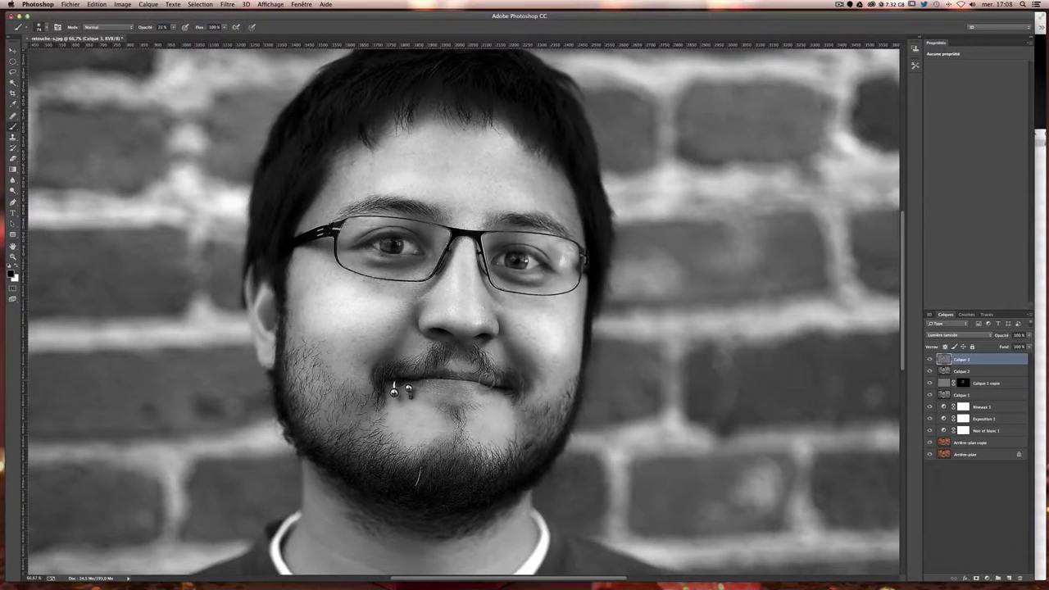
Toggle Calque 3 repeatedly to compare the face with and without its lightening.
drag(502, 414, 504, 413)
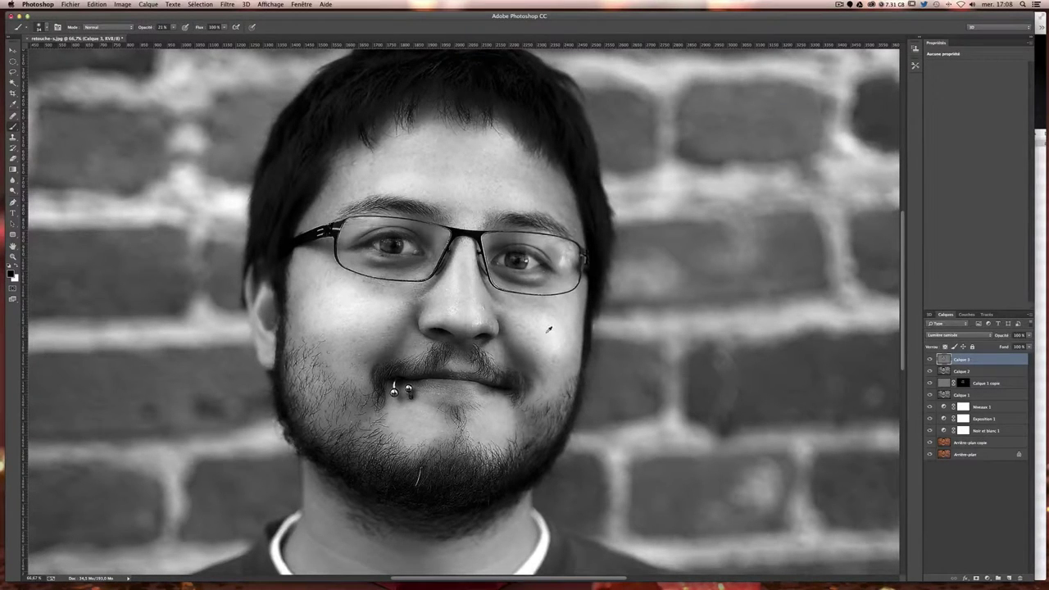
key(ctrl+minus)
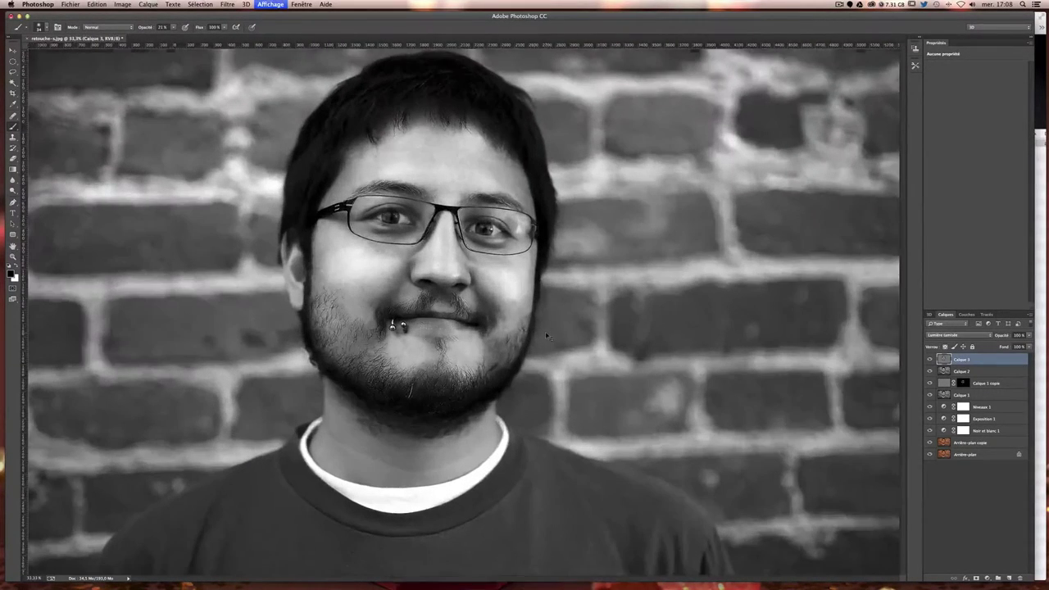
click(929, 359)
click(930, 359)
click(930, 360)
click(930, 360)
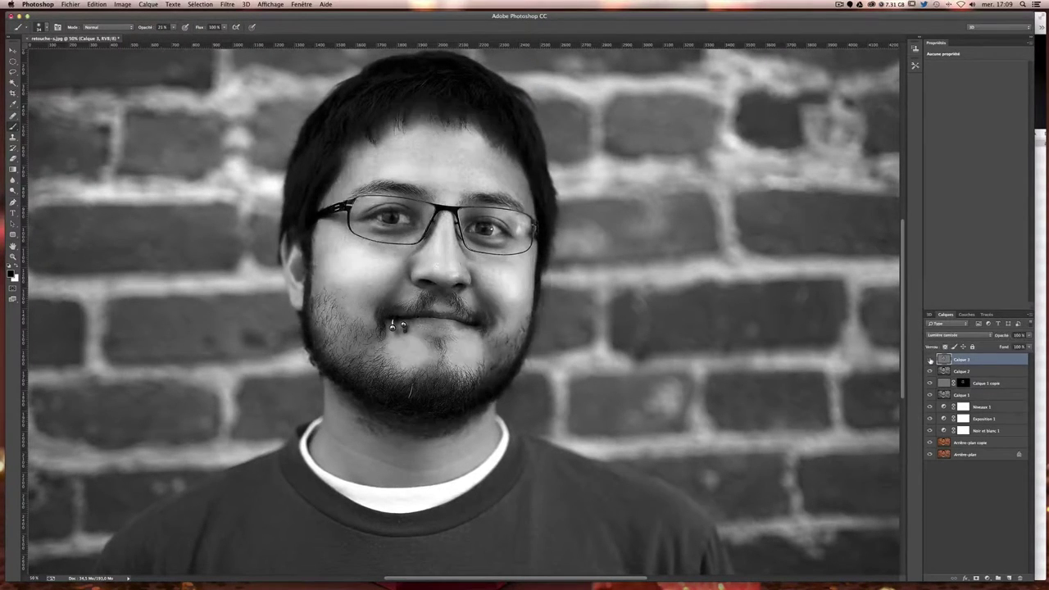
click(930, 360)
click(929, 360)
click(930, 359)
click(930, 359)
click(929, 360)
click(930, 360)
click(929, 360)
click(930, 360)
click(929, 359)
click(930, 360)
click(930, 360)
click(929, 360)
click(930, 360)
click(930, 360)
click(930, 360)
click(929, 360)
click(930, 359)
click(930, 359)
click(930, 359)
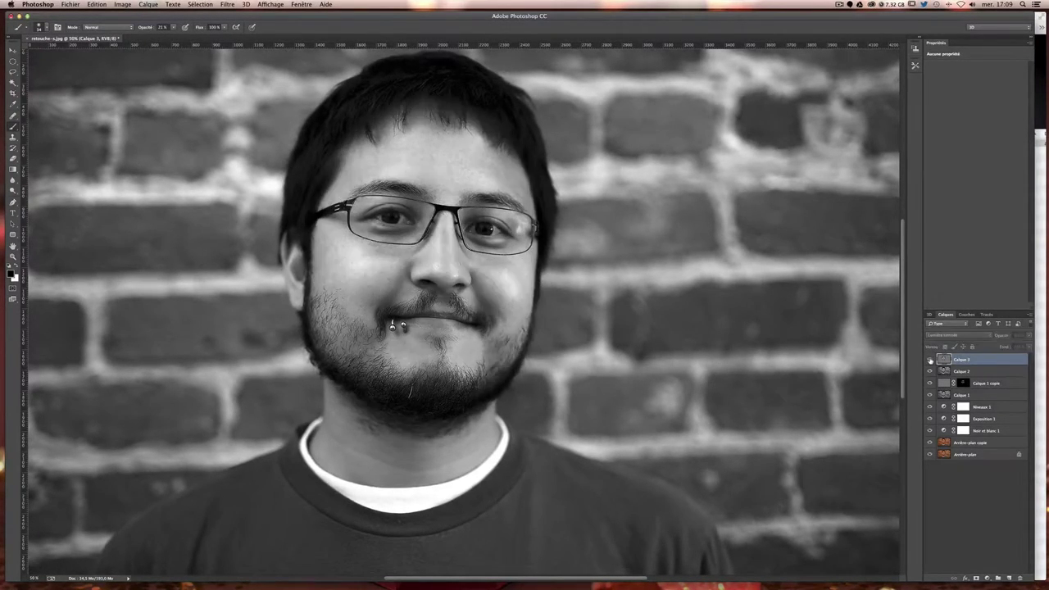
click(930, 360)
click(930, 360)
click(929, 360)
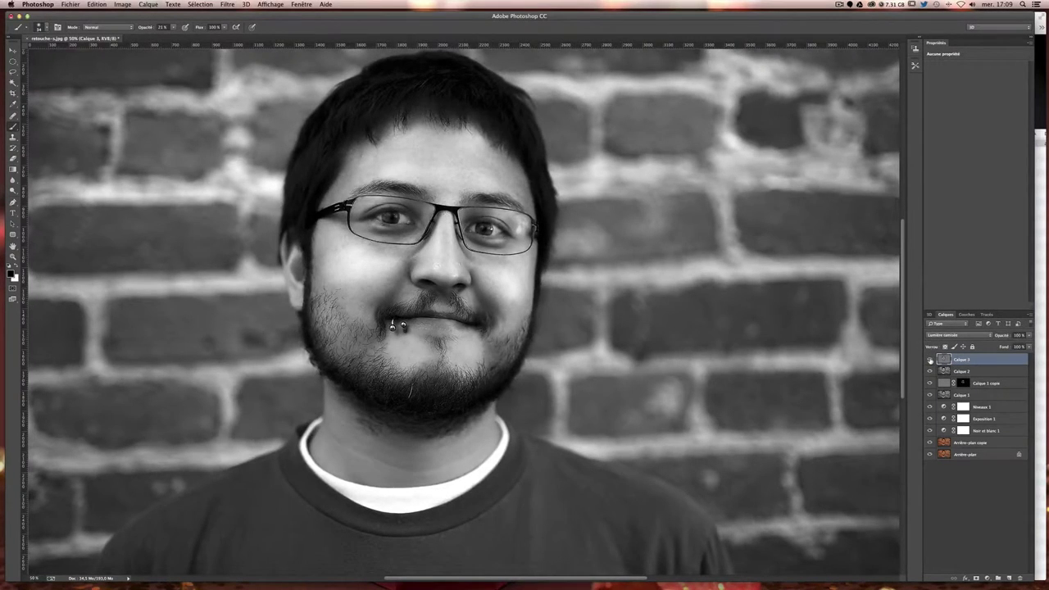
Zoom in on the face and stamp all visible layers into new layer Calque 4.
key(ctrl+minus)
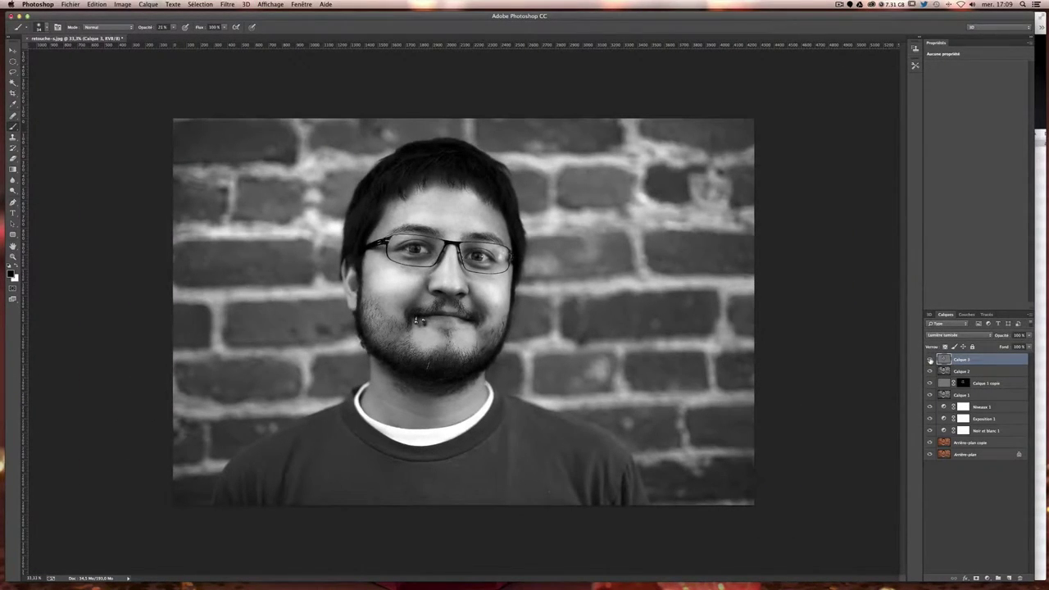
key(ctrl+plus)
key(ctrl+plus)
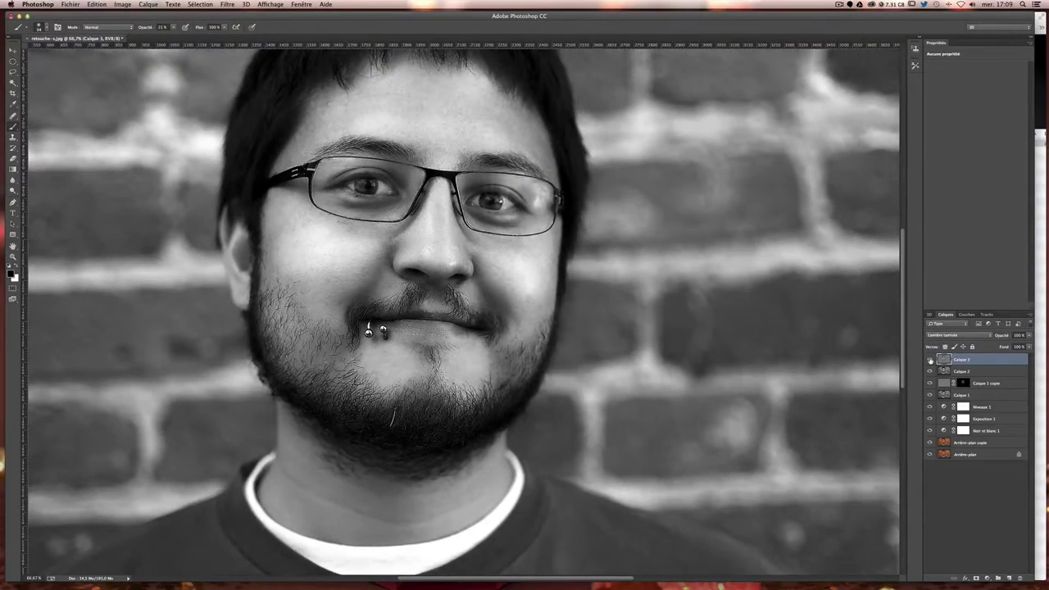
key(ctrl+plus)
scroll(647, 288, up, 2)
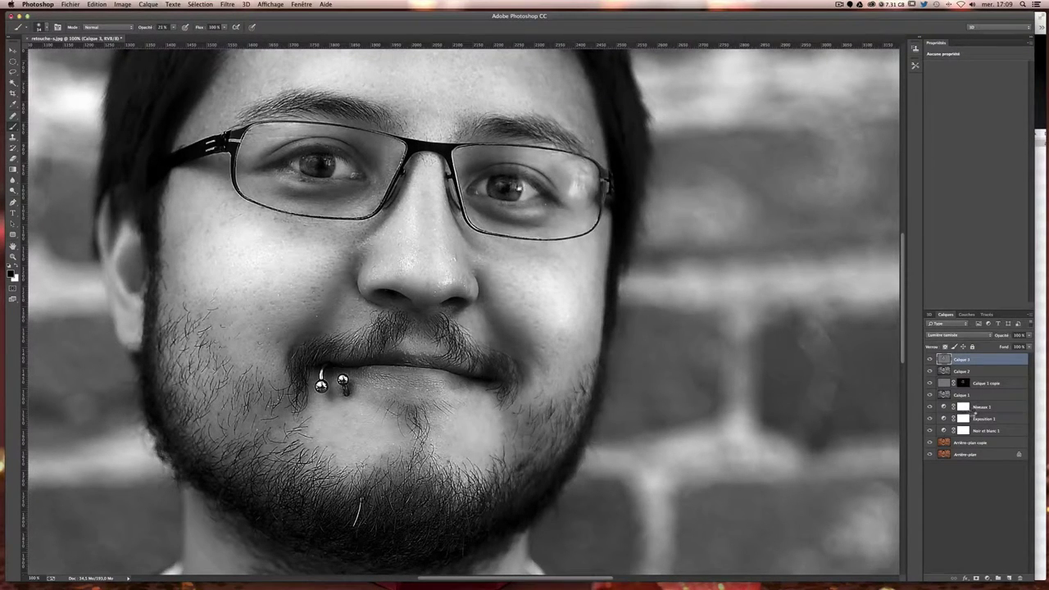
key(ctrl+alt+shift+e)
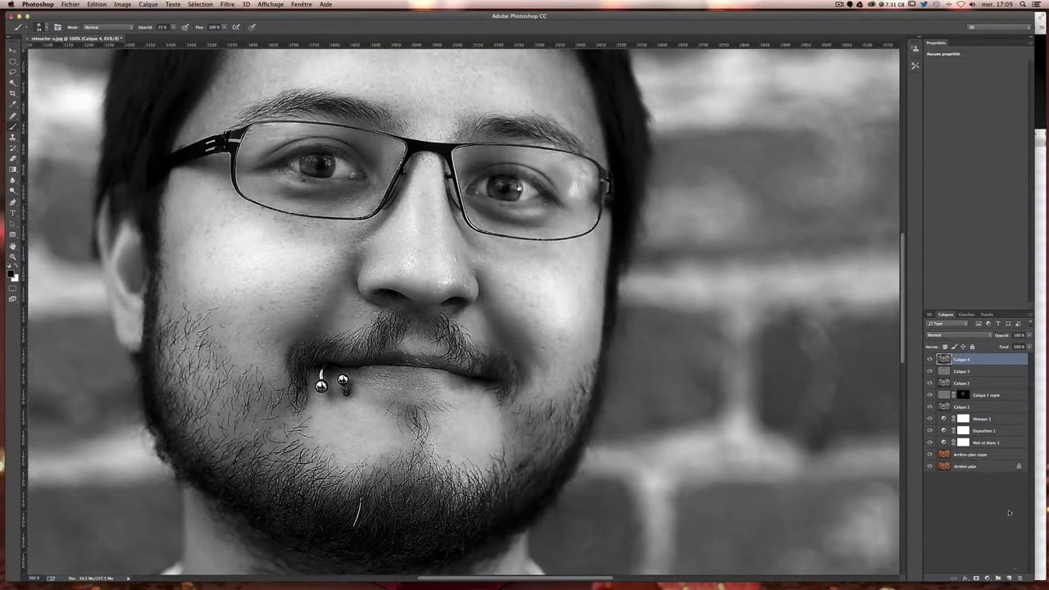
Duplicate the merged layer as Calque 4 copie in Densité linéaire - (Ajout) mode, hidden by a black mask.
key(ctrl+j)
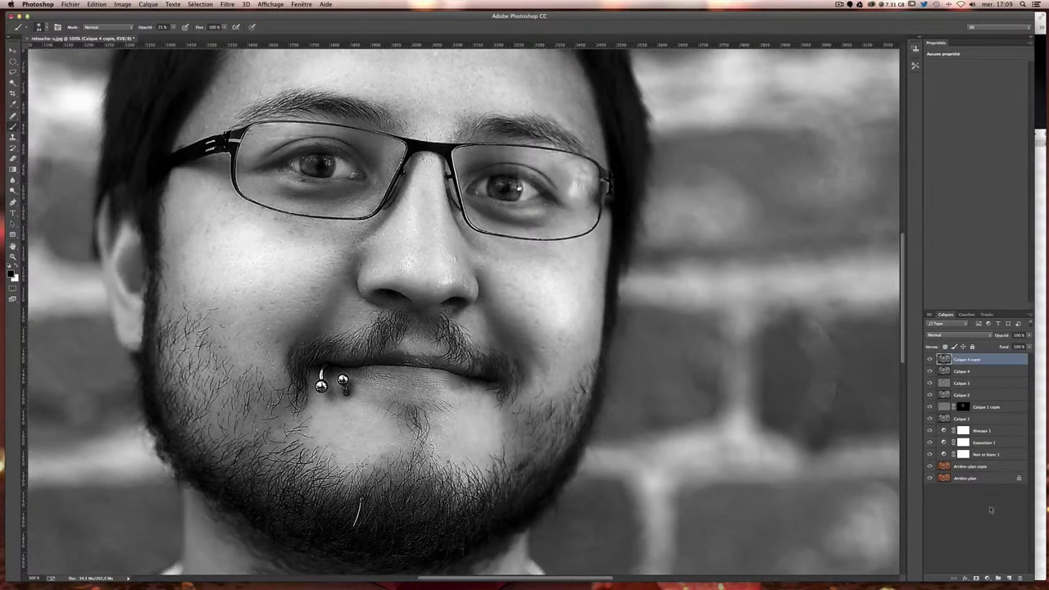
click(953, 336)
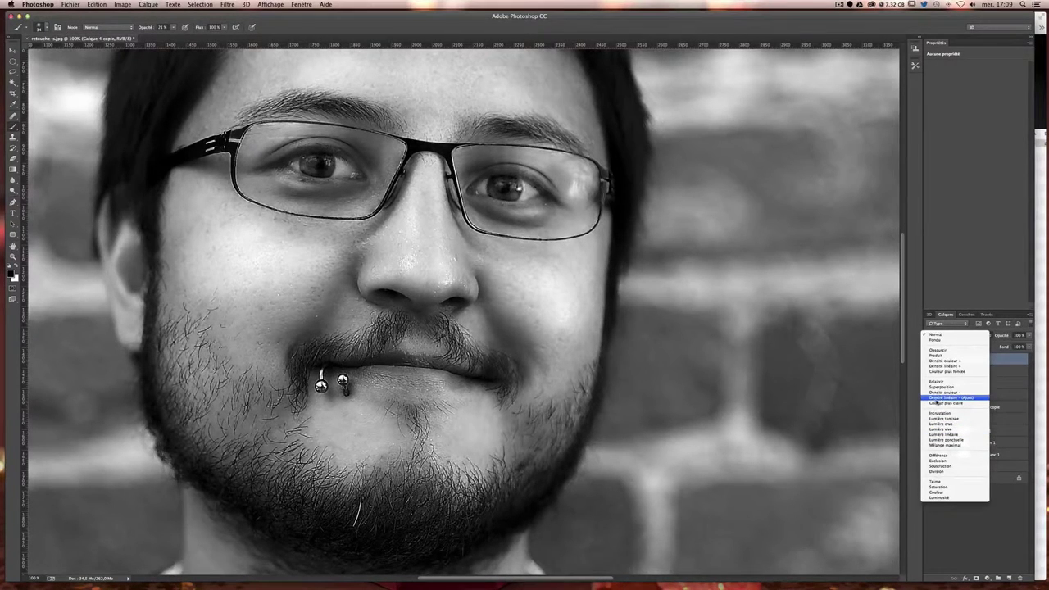
click(951, 398)
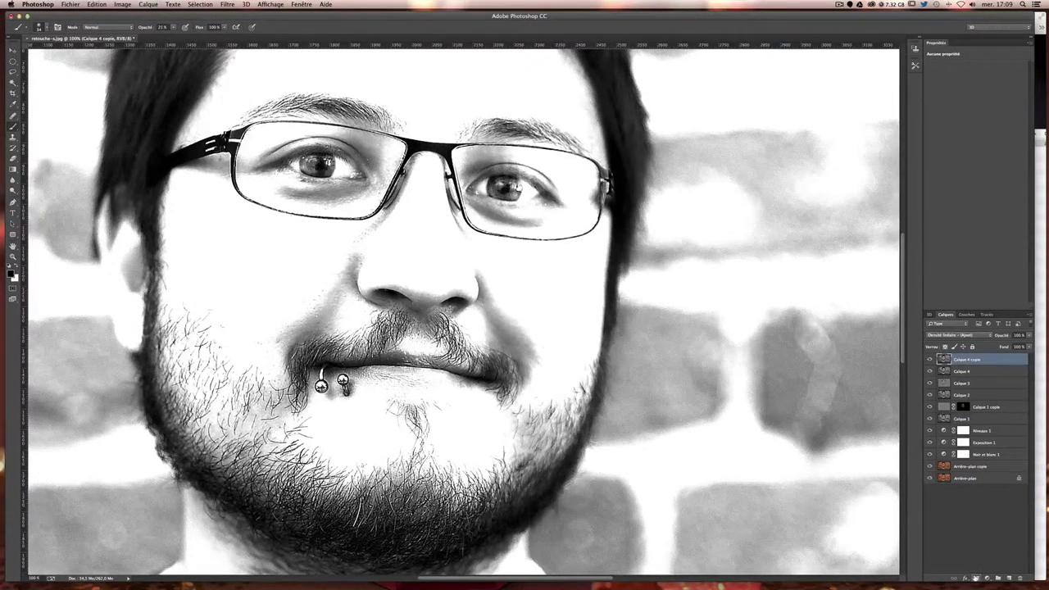
alt+click(975, 578)
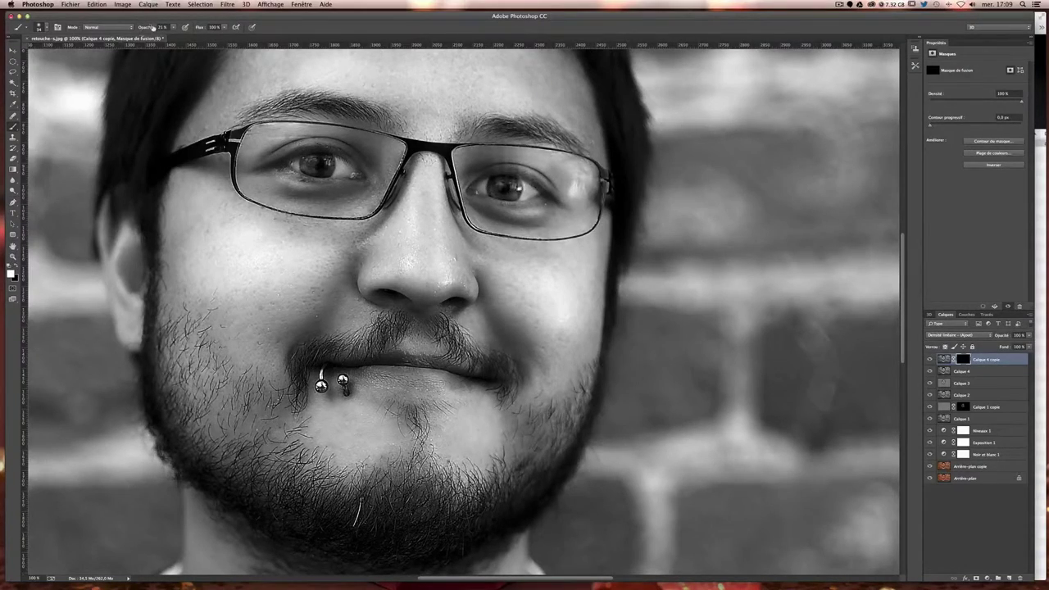
At 300% zoom, paint white at 21% on the mask over the left eye's iris and white.
scroll(389, 188, up, 5)
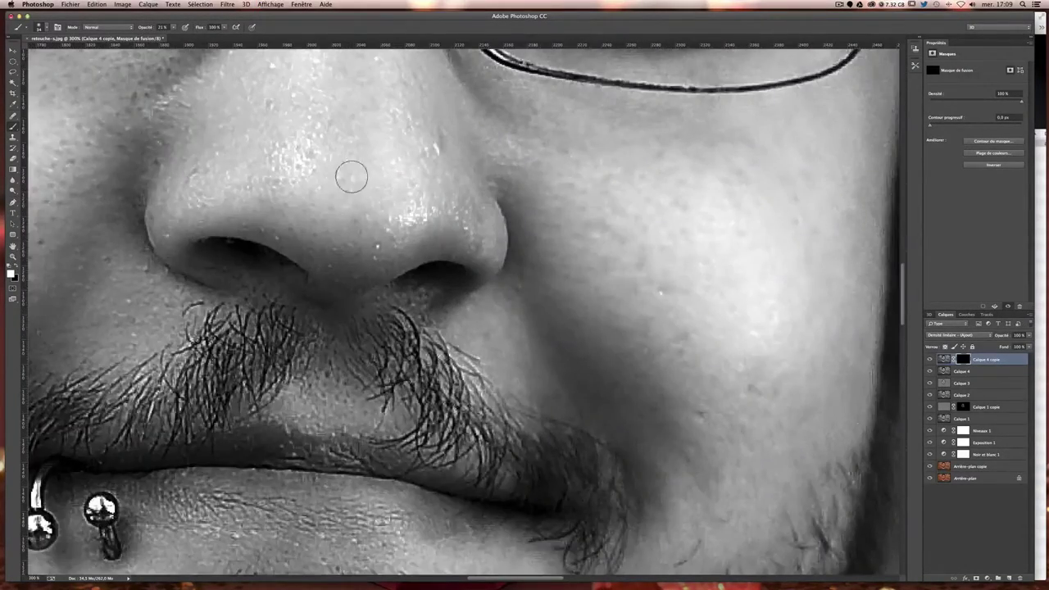
scroll(351, 176, up, 5)
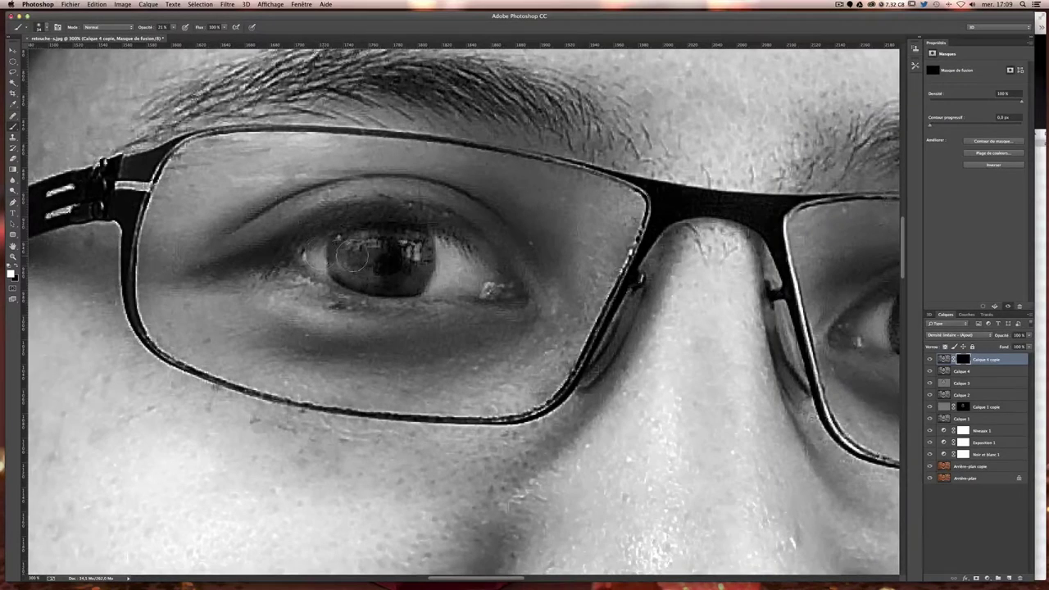
drag(358, 256, 355, 258)
mouse_move(434, 250)
mouse_down()
mouse_move(467, 291)
mouse_move(491, 283)
mouse_move(438, 243)
mouse_up()
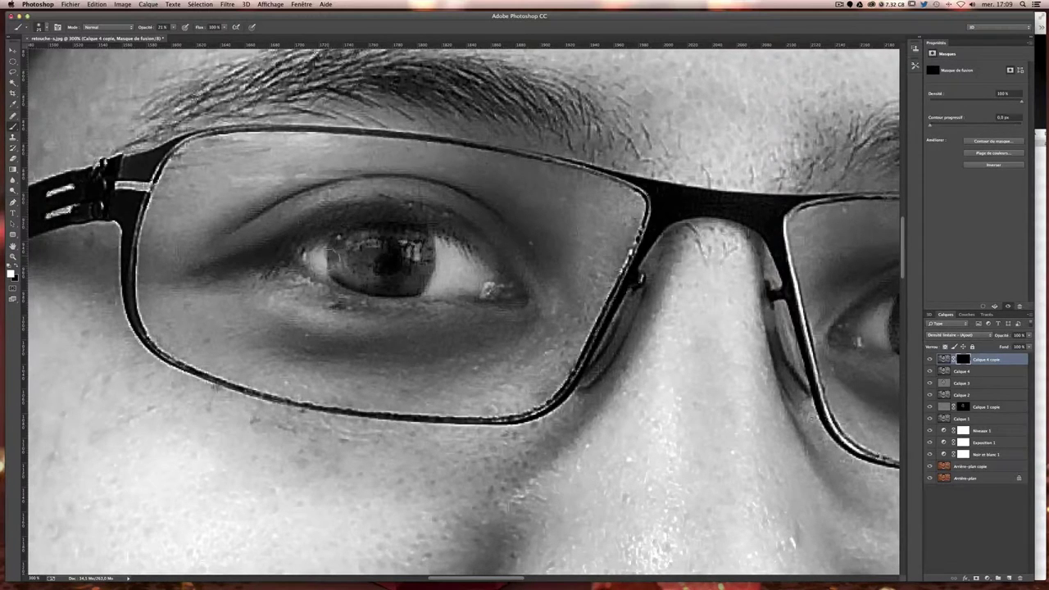
drag(332, 252, 344, 275)
mouse_move(352, 234)
mouse_down()
mouse_move(404, 271)
mouse_move(352, 258)
mouse_move(360, 272)
mouse_up()
mouse_move(425, 262)
mouse_down()
mouse_move(459, 274)
mouse_move(446, 267)
mouse_up()
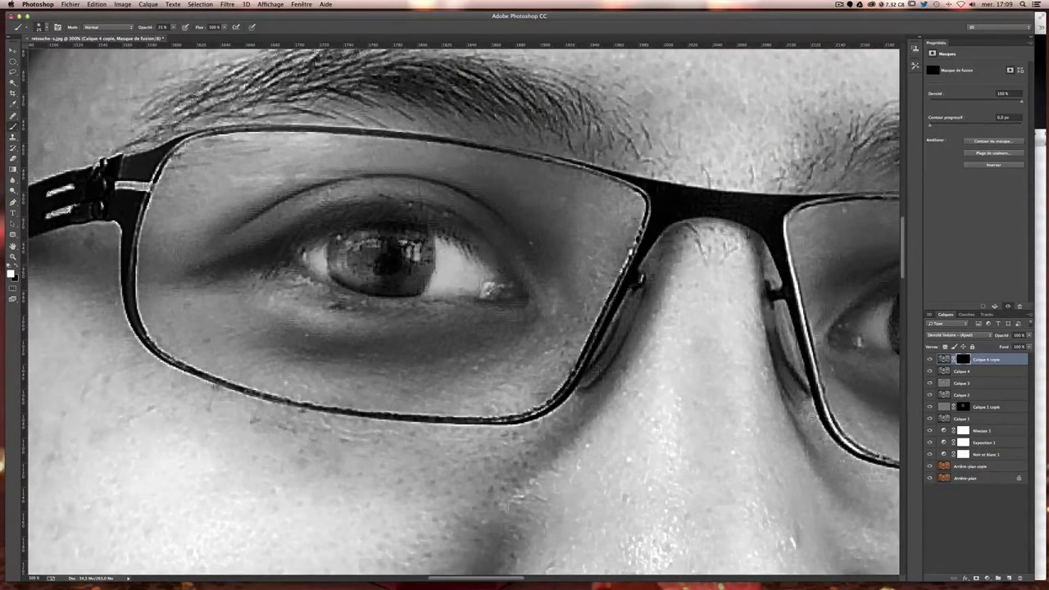
Brighten the right eye's white, add more to the left iris, then zoom out to 66.7%.
scroll(447, 267, right, 4)
scroll(491, 294, right, 2)
mouse_move(602, 326)
mouse_down()
mouse_move(626, 296)
mouse_move(721, 344)
mouse_move(754, 327)
mouse_move(774, 332)
mouse_move(732, 340)
mouse_up()
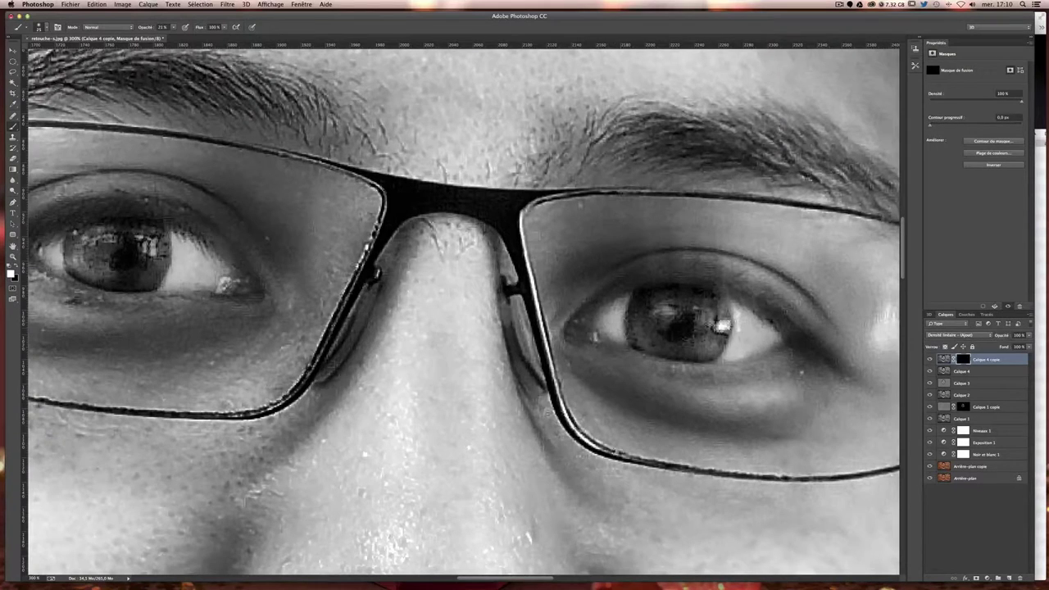
scroll(612, 326, left, 1)
scroll(491, 295, left, 4)
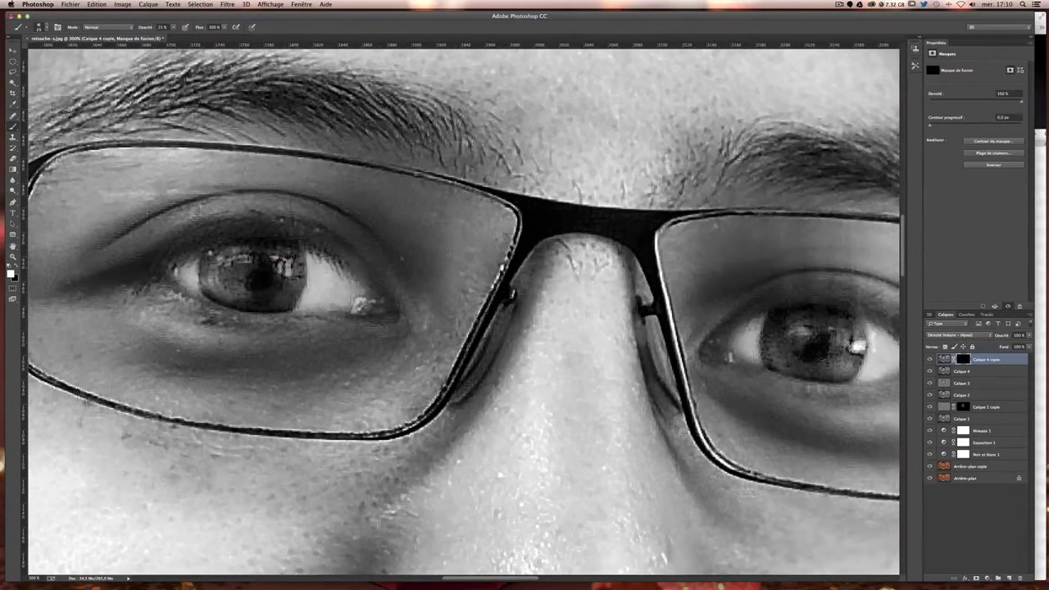
drag(276, 271, 305, 254)
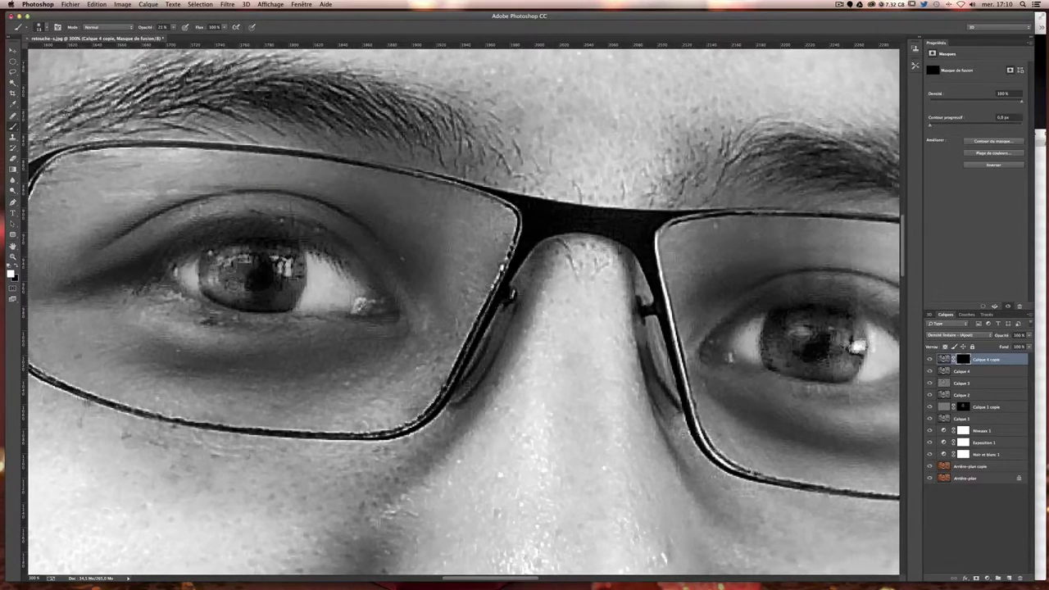
scroll(242, 265, right, 5)
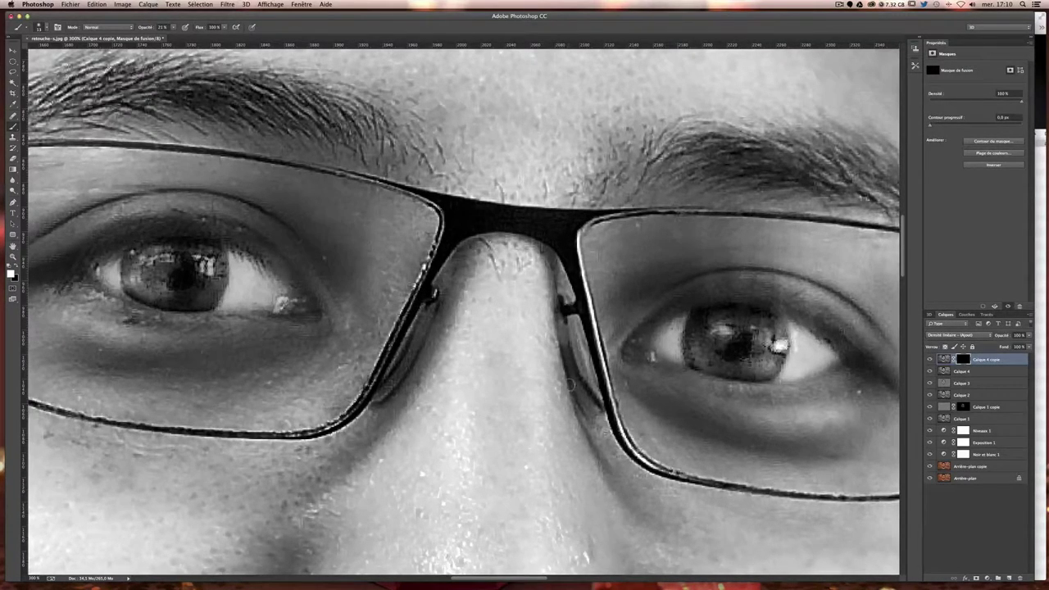
key(ctrl+minus)
scroll(607, 451, down, 5)
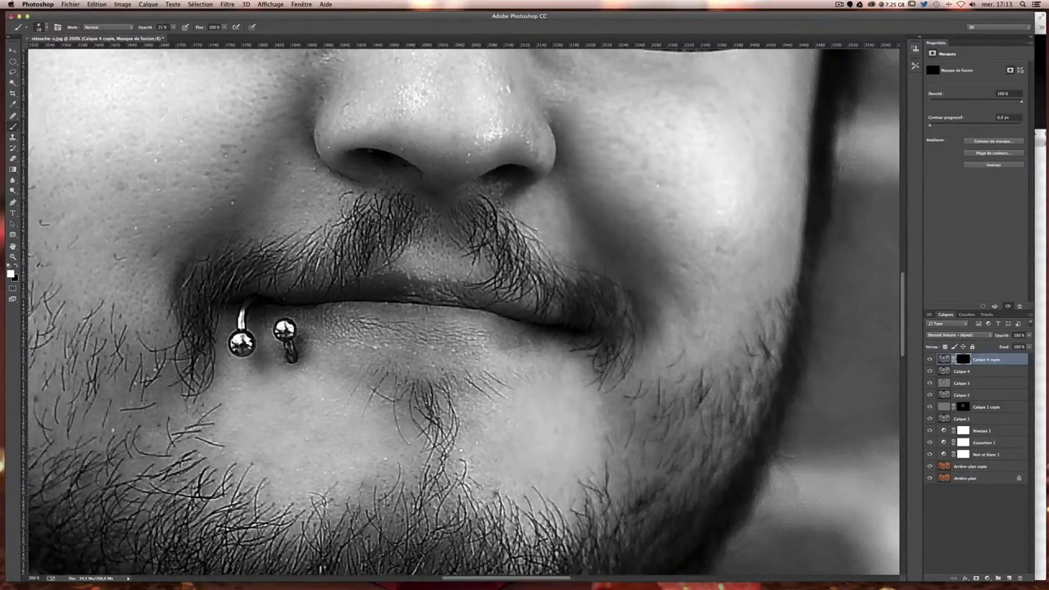
key(ctrl+minus)
key(ctrl+minus)
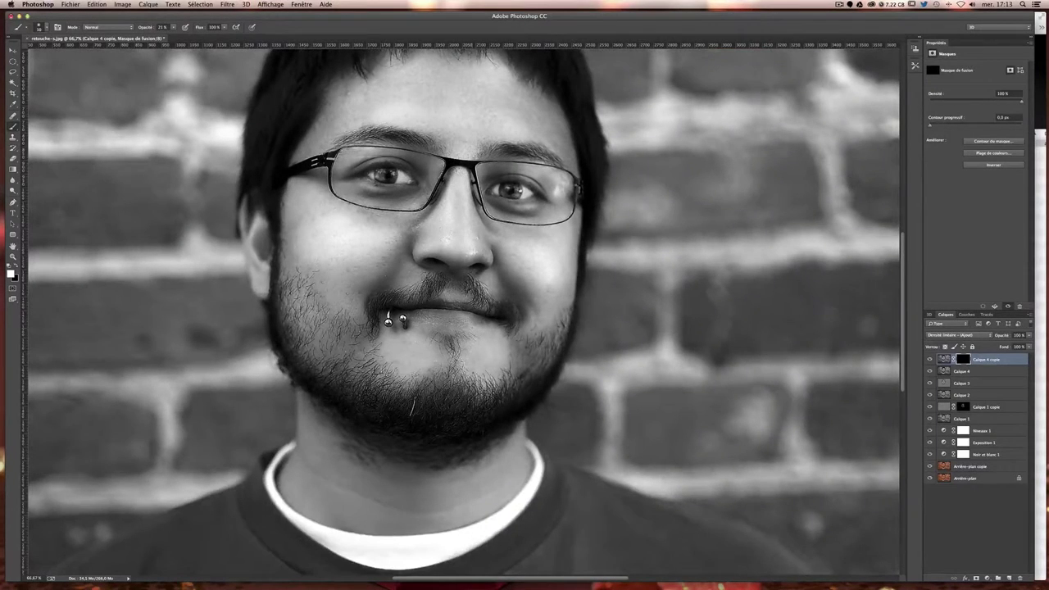
Toggle Calque 4 copie's visibility repeatedly to compare the eyes with and without brightening.
scroll(464, 312, up, 2)
click(928, 360)
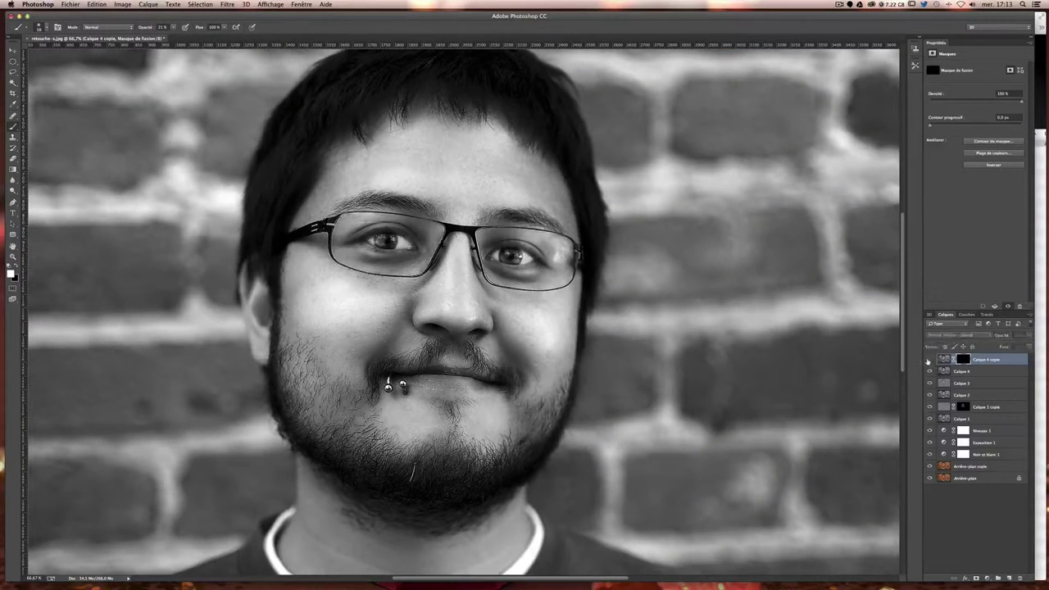
click(929, 360)
click(929, 360)
click(929, 359)
click(928, 360)
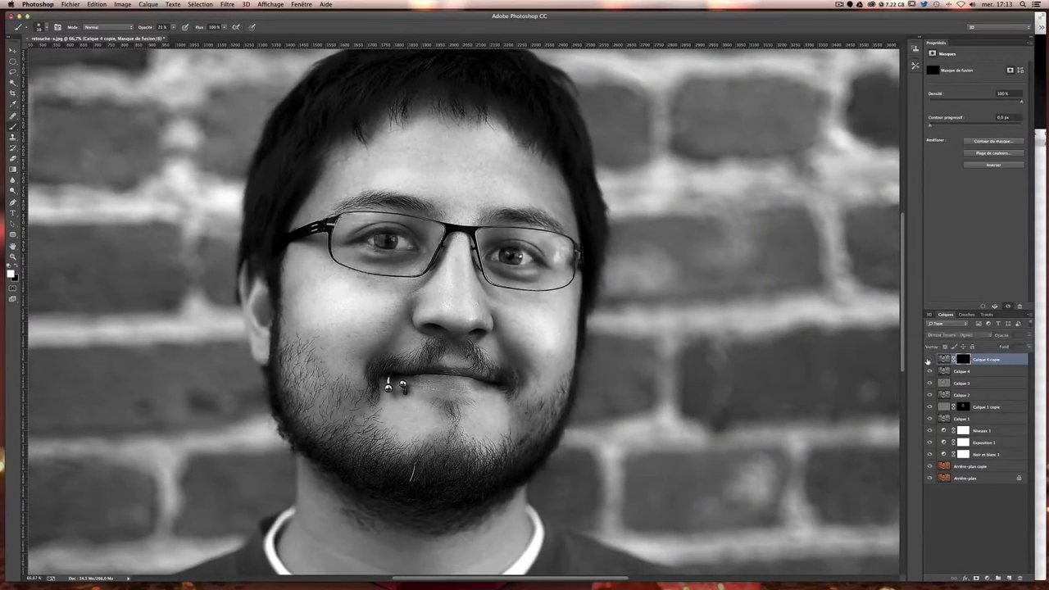
click(929, 360)
click(929, 360)
click(929, 359)
click(929, 360)
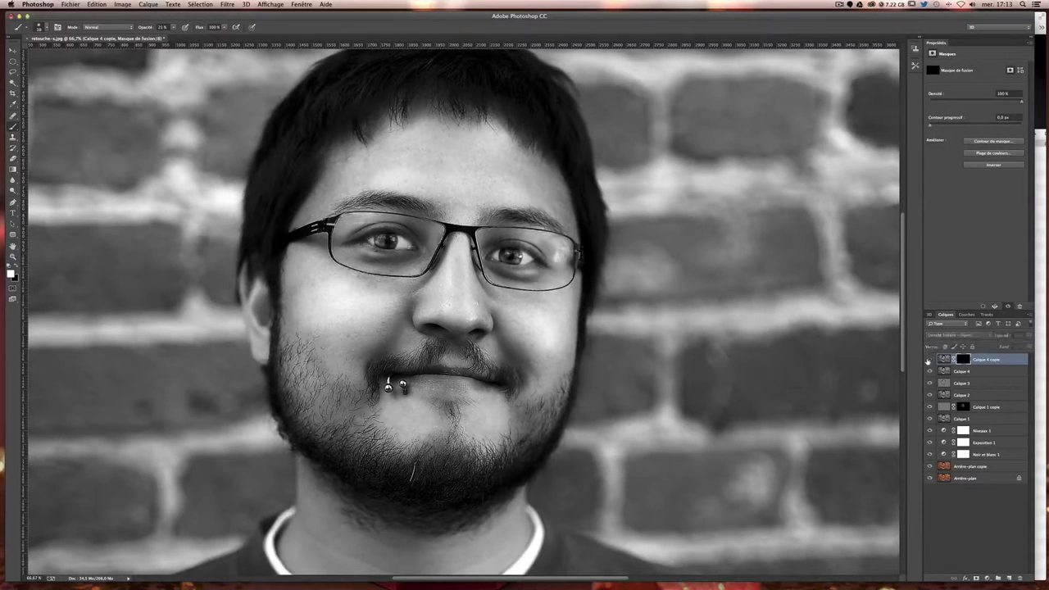
click(929, 360)
click(928, 360)
click(929, 359)
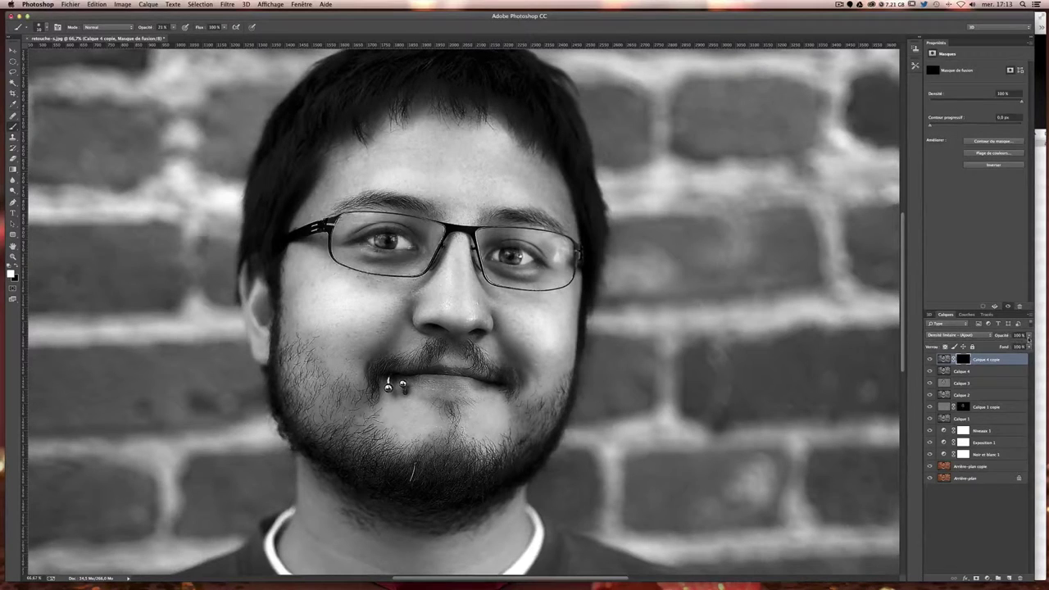
click(929, 360)
click(929, 359)
Set Calque 4 copie's opacity to 60% and compare it on and off.
click(1027, 335)
drag(1019, 345, 1011, 344)
drag(1011, 342, 1012, 343)
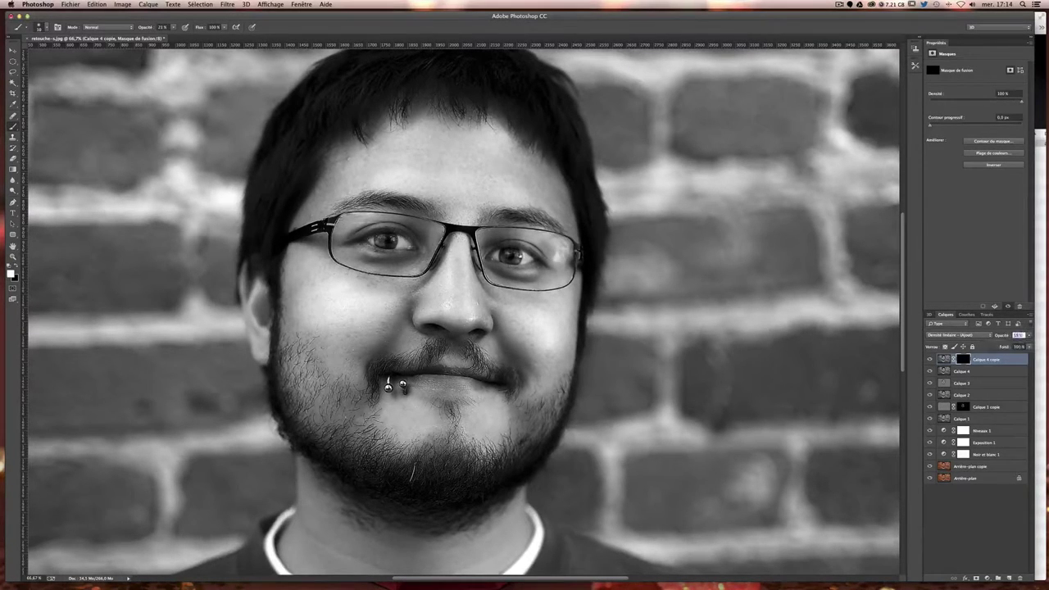
text(60)
key(Return)
click(930, 360)
click(930, 360)
click(930, 360)
click(929, 360)
click(930, 359)
click(930, 359)
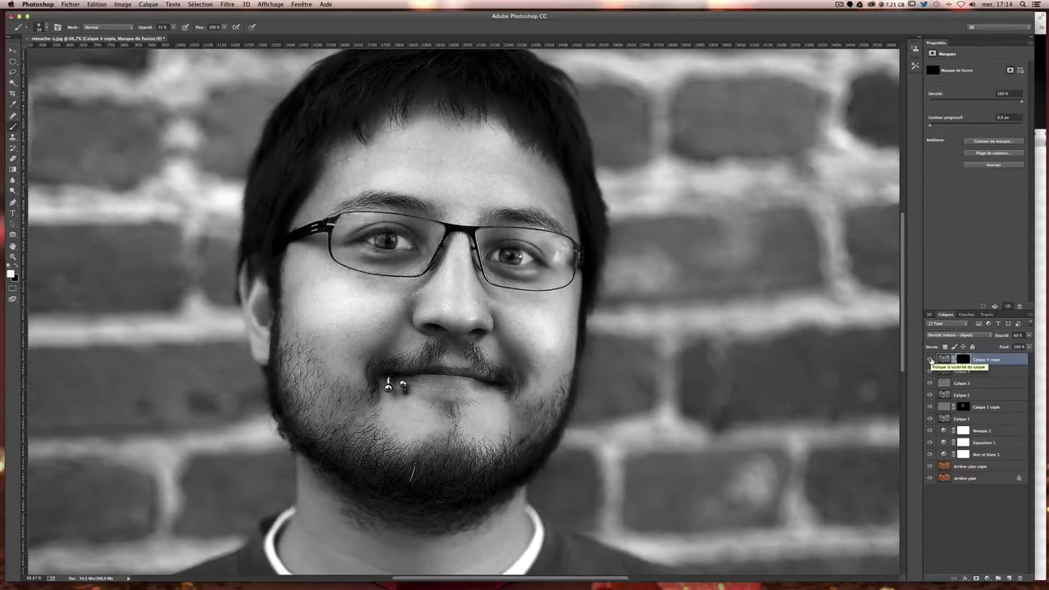
Stamp all visible layers into a new top layer, Calque 5, and fit the photo on screen.
key(ctrl+minus)
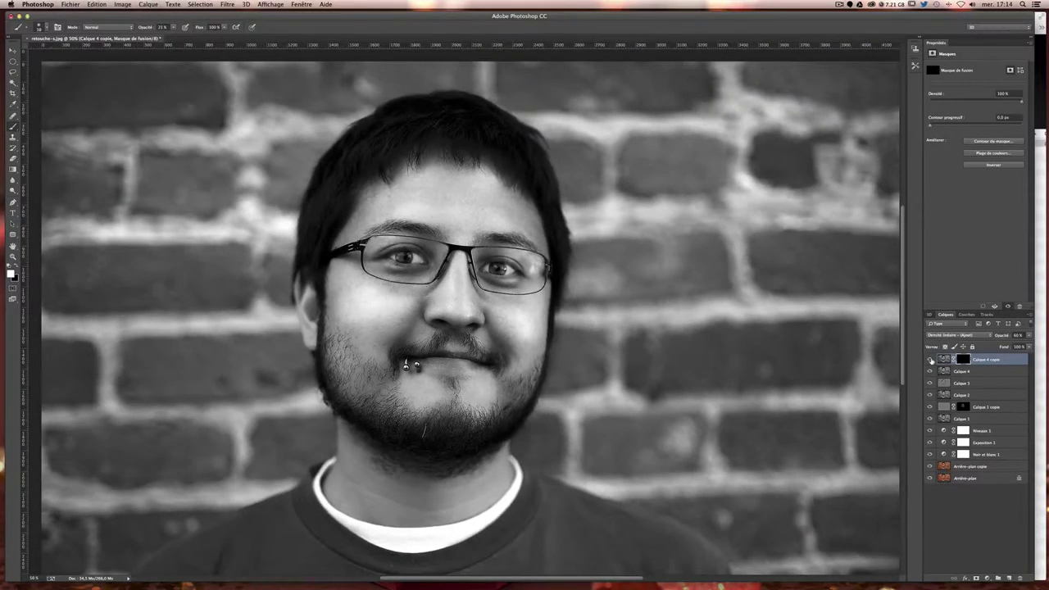
key(ctrl+minus)
key(ctrl+plus)
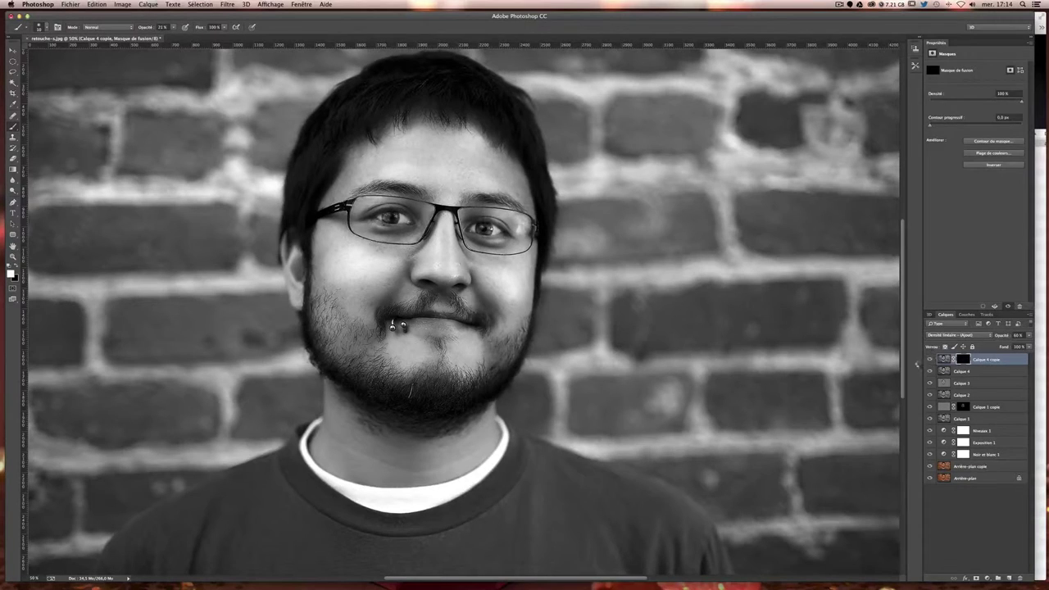
key(super+alt+shift+e)
key(super+0)
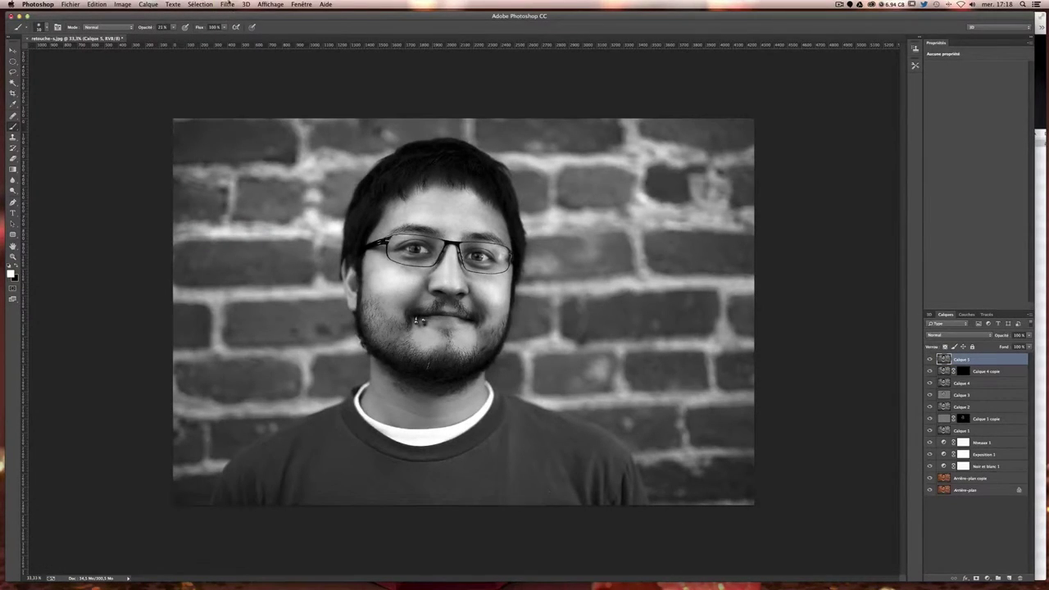
Start a Flou de diaphragme on Calque 5, narrow, move and rotate its ellipse over the head, and raise Flou.
click(228, 4)
click(375, 133)
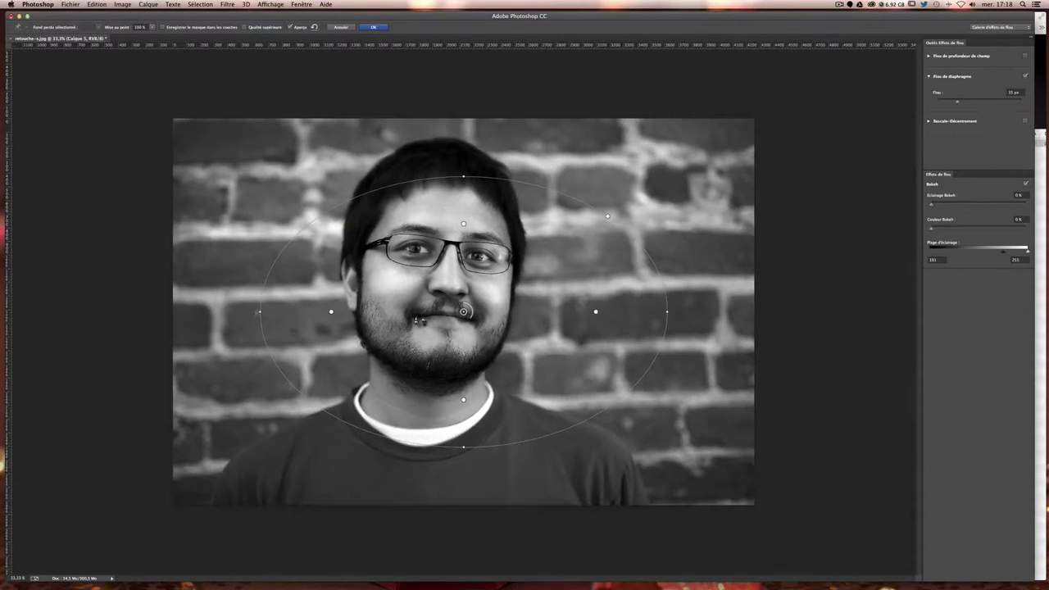
drag(259, 312, 342, 313)
drag(463, 311, 444, 271)
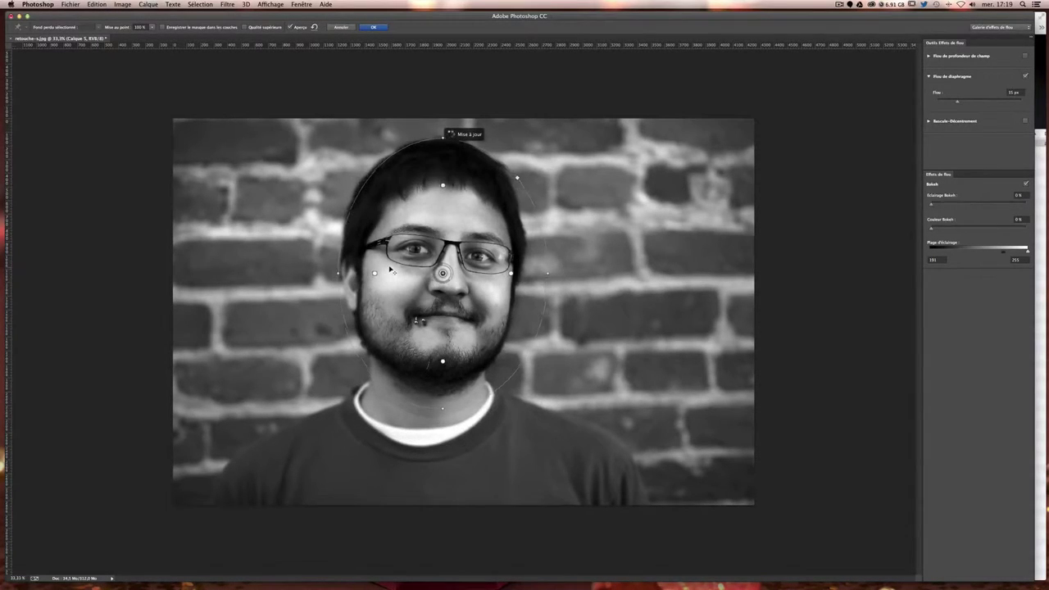
drag(546, 272, 531, 272)
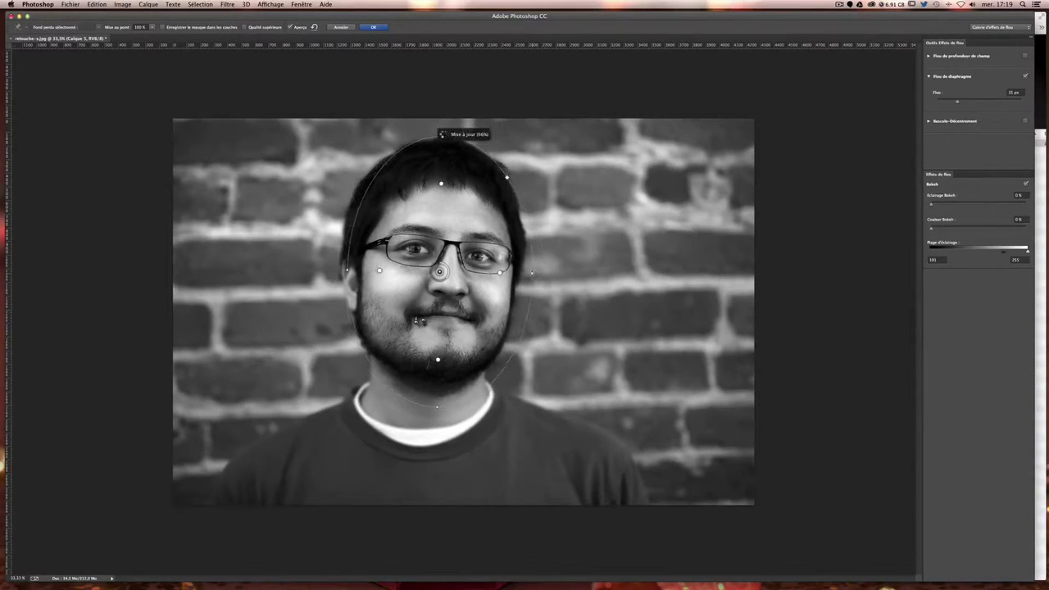
drag(508, 388, 500, 397)
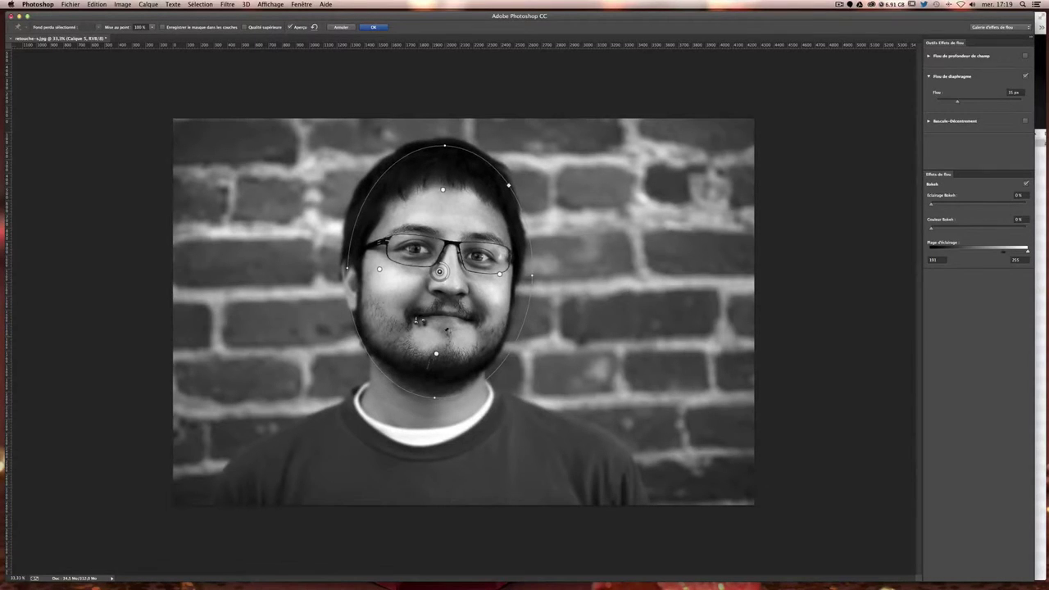
drag(440, 270, 435, 264)
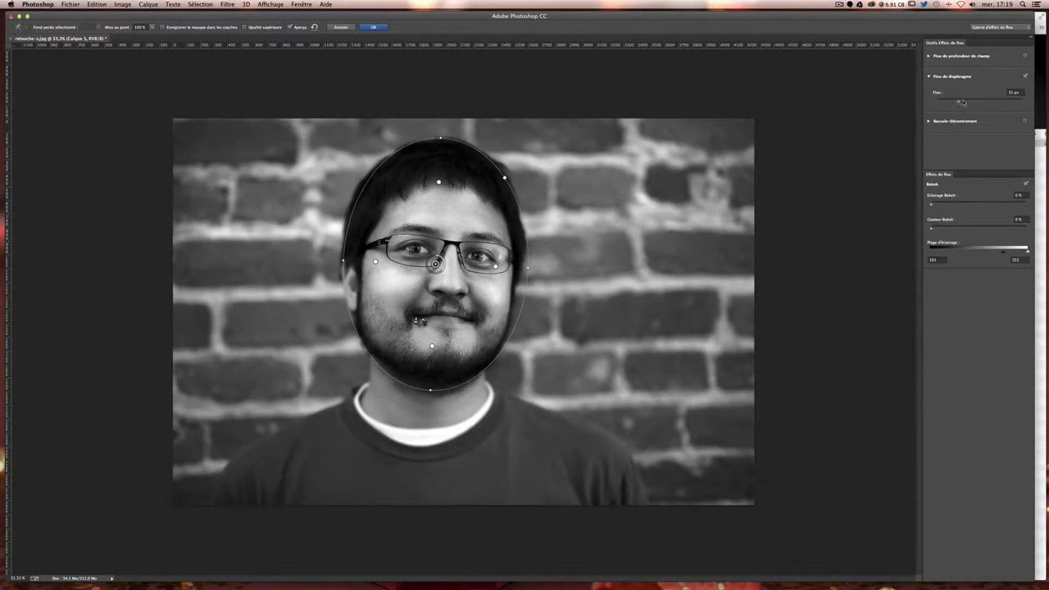
mouse_move(963, 102)
mouse_down()
mouse_move(948, 101)
mouse_move(957, 101)
mouse_up()
Reposition the iris blur's top, right and bottom transition points closer around the face.
mouse_move(439, 182)
mouse_down()
mouse_move(440, 147)
mouse_move(439, 179)
mouse_up()
key(ctrl+z)
mouse_move(440, 146)
mouse_down()
mouse_move(435, 238)
mouse_move(451, 143)
mouse_up()
drag(440, 152, 439, 202)
mouse_move(439, 197)
mouse_down()
mouse_move(438, 211)
mouse_move(443, 158)
mouse_up()
drag(517, 269, 489, 267)
mouse_move(480, 265)
mouse_down()
mouse_move(464, 264)
mouse_move(508, 267)
mouse_up()
drag(432, 329, 431, 379)
mouse_move(433, 328)
mouse_down()
mouse_move(441, 358)
mouse_move(432, 373)
mouse_up()
Widen the ellipse slightly, apply the iris blur, and undo/redo it to compare.
mouse_move(341, 261)
mouse_down()
mouse_move(321, 261)
mouse_move(333, 261)
mouse_up()
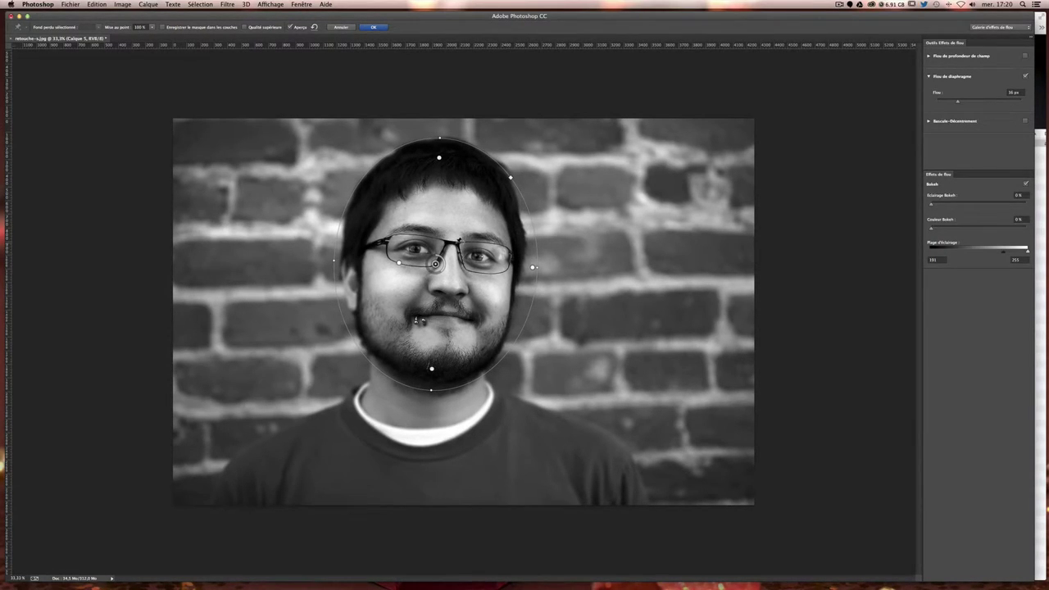
key(Return)
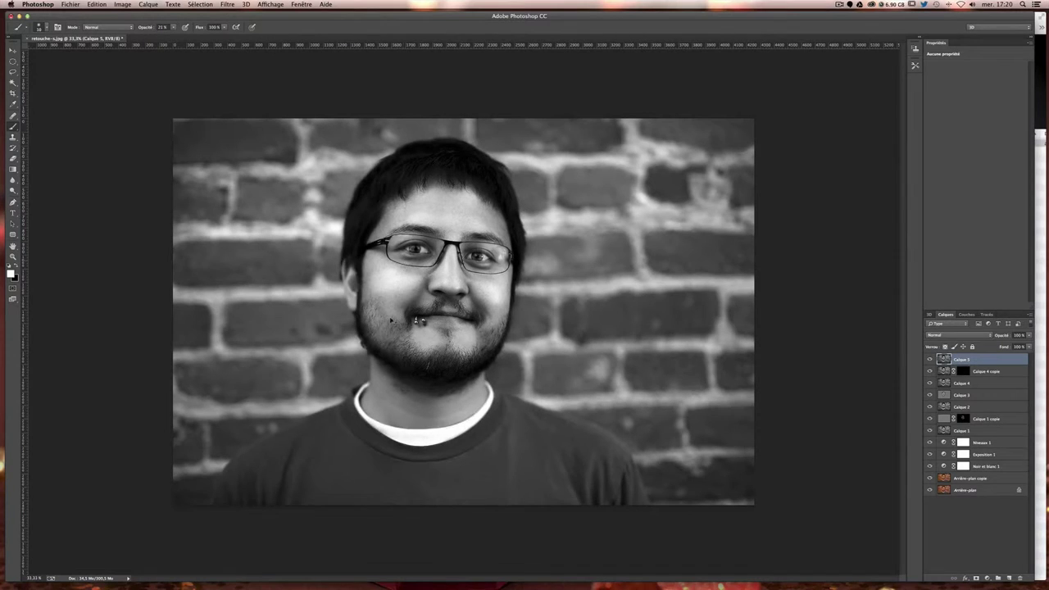
key(ctrl+z)
key(ctrl+z)
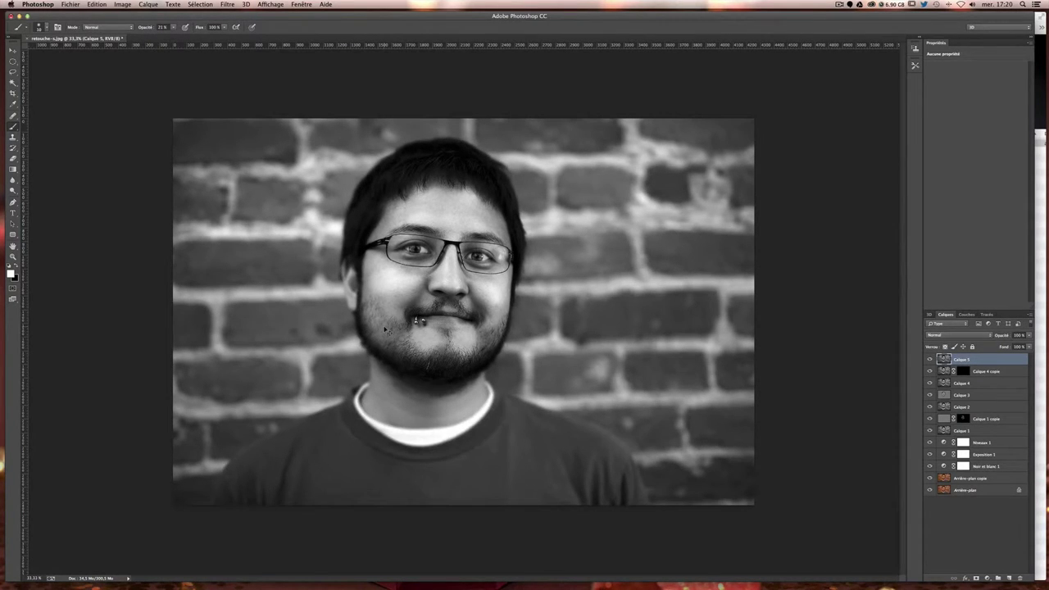
key(ctrl+z)
Open the Camera Raw filter and warm the Température slightly.
click(226, 5)
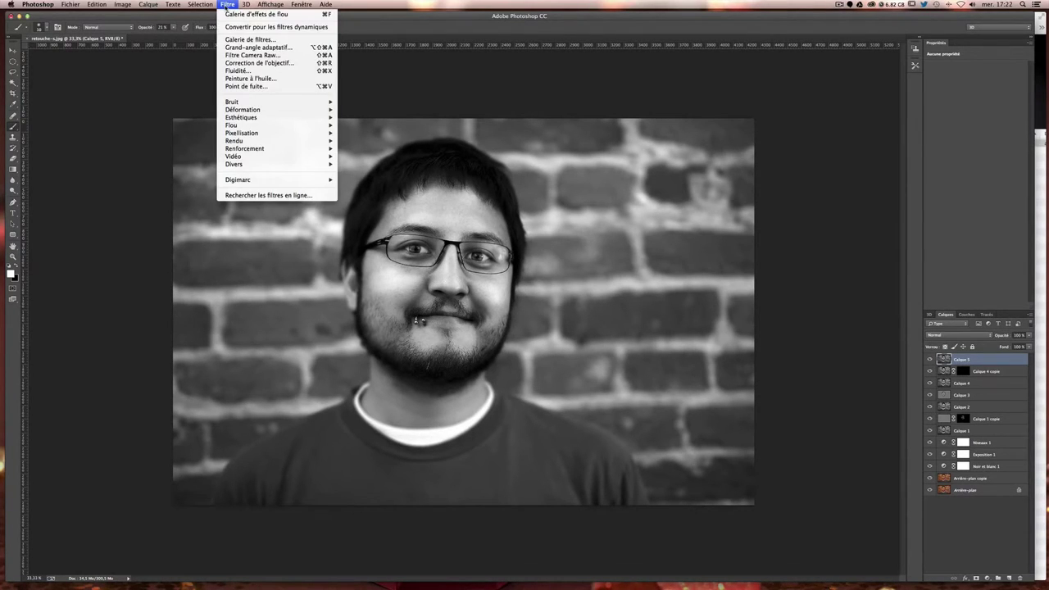
click(258, 56)
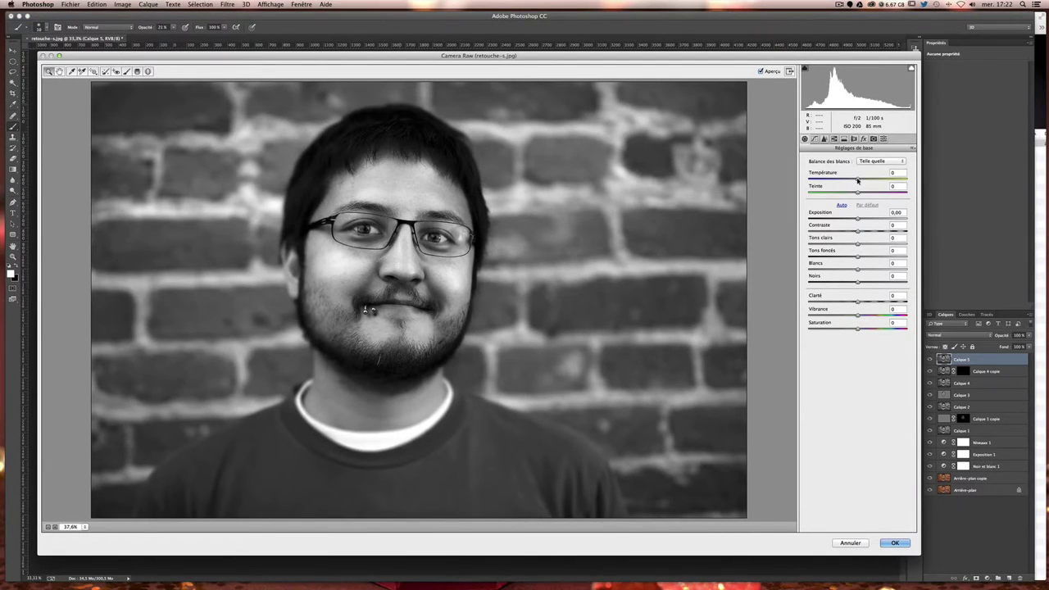
click(857, 179)
drag(857, 179, 854, 181)
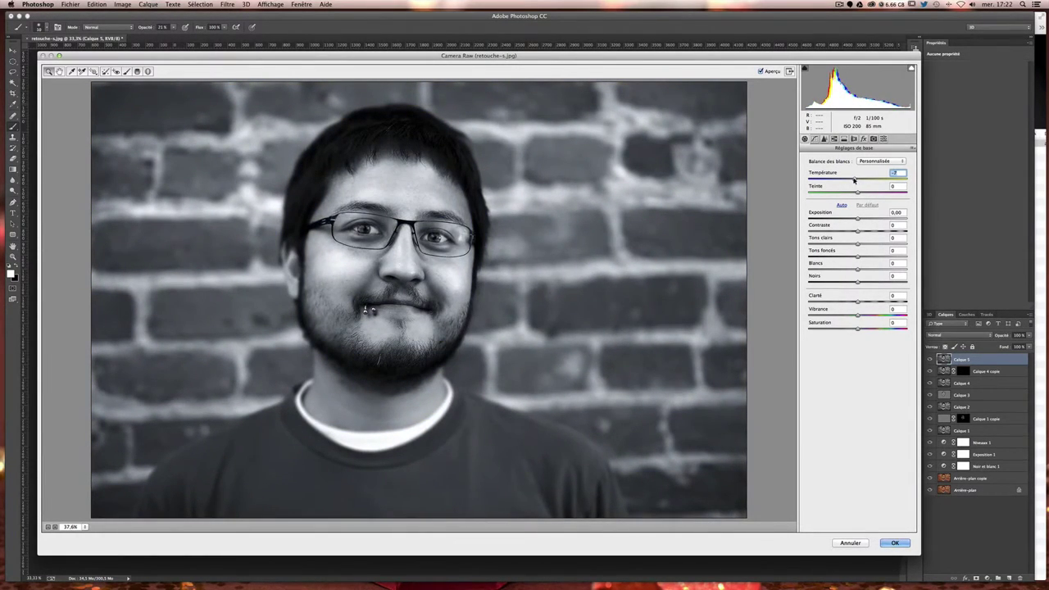
drag(854, 180, 859, 180)
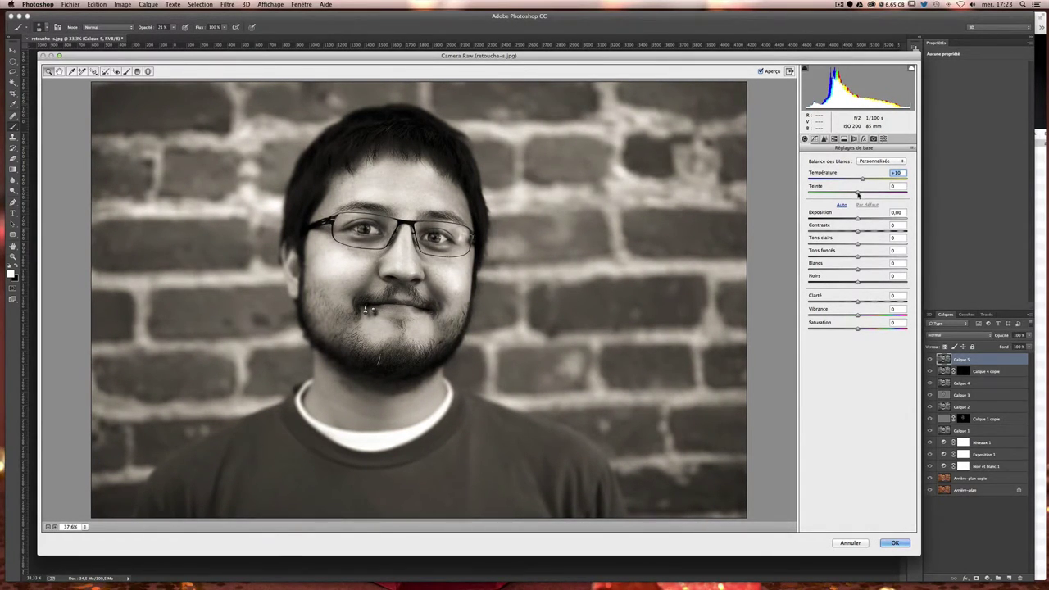
Experiment with Teinte and Température, settling on Température +10 and Teinte 0.
drag(858, 194, 866, 194)
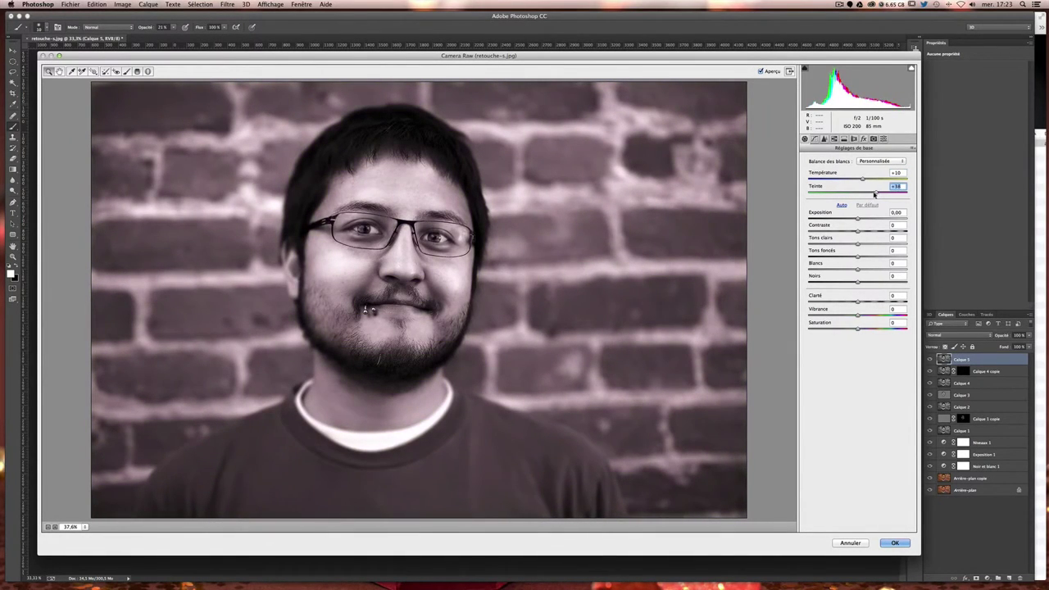
text(0)
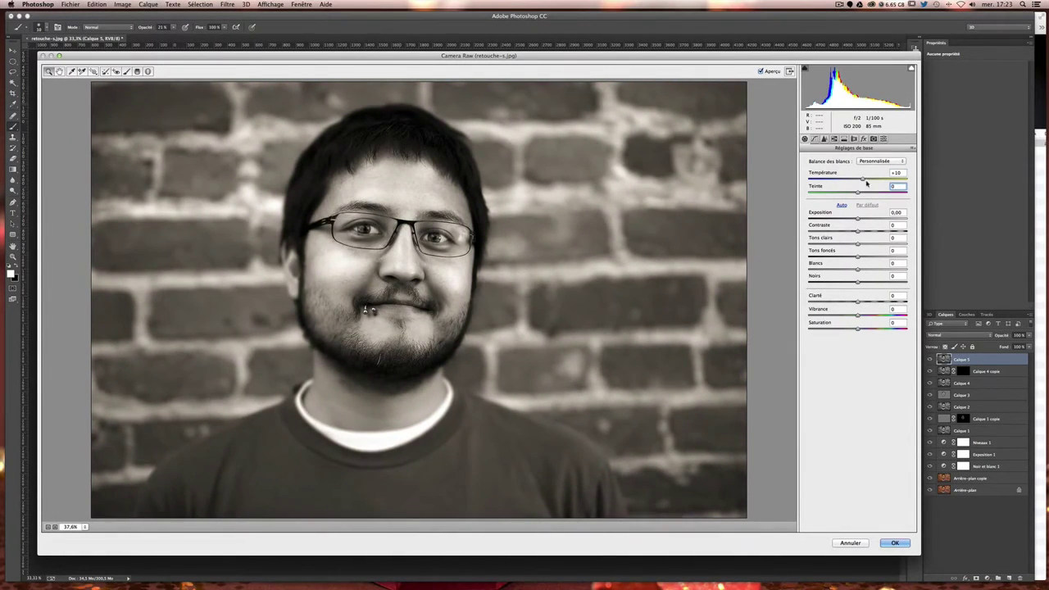
double_click(862, 179)
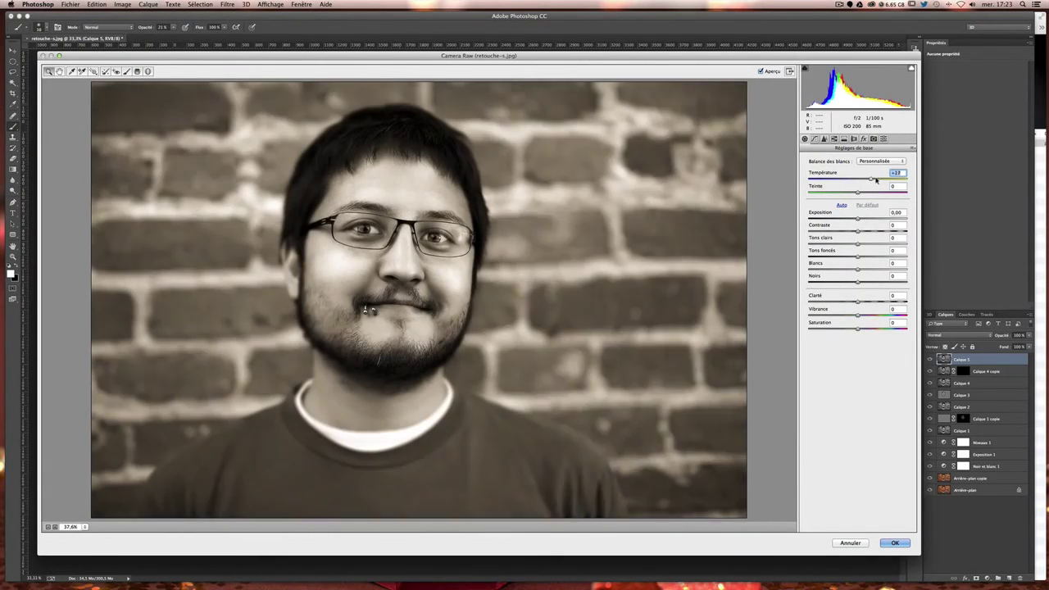
drag(858, 180, 882, 180)
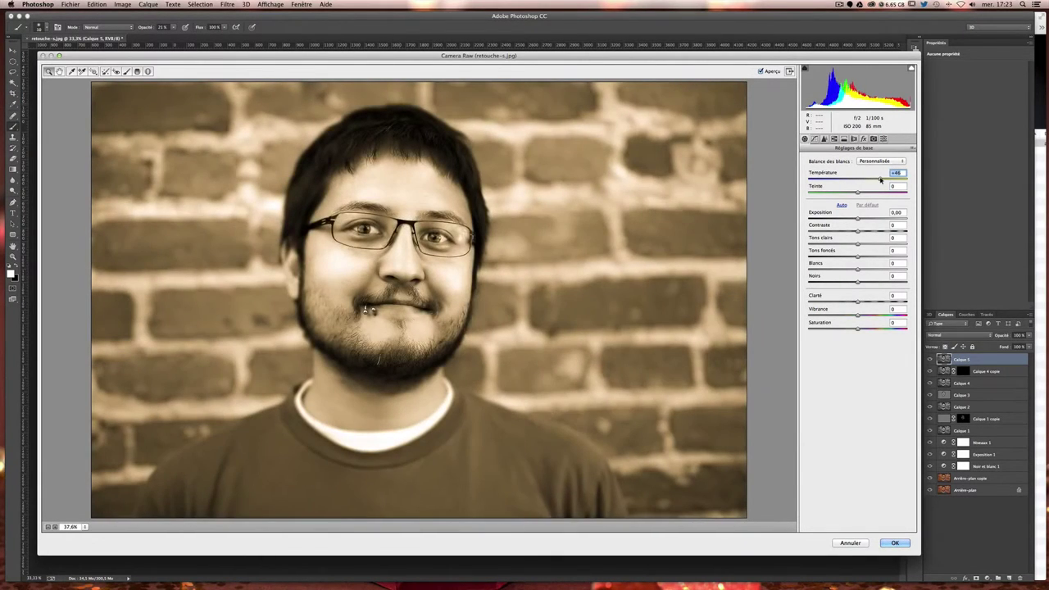
double_click(882, 179)
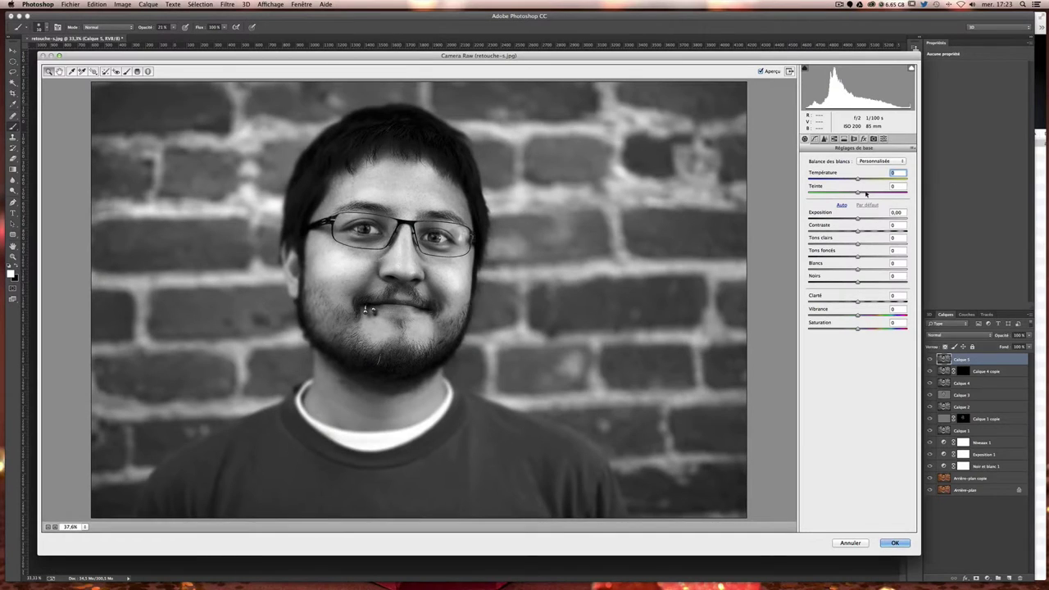
mouse_move(865, 193)
mouse_down()
mouse_move(834, 193)
mouse_move(875, 192)
mouse_move(857, 192)
mouse_move(862, 178)
mouse_up()
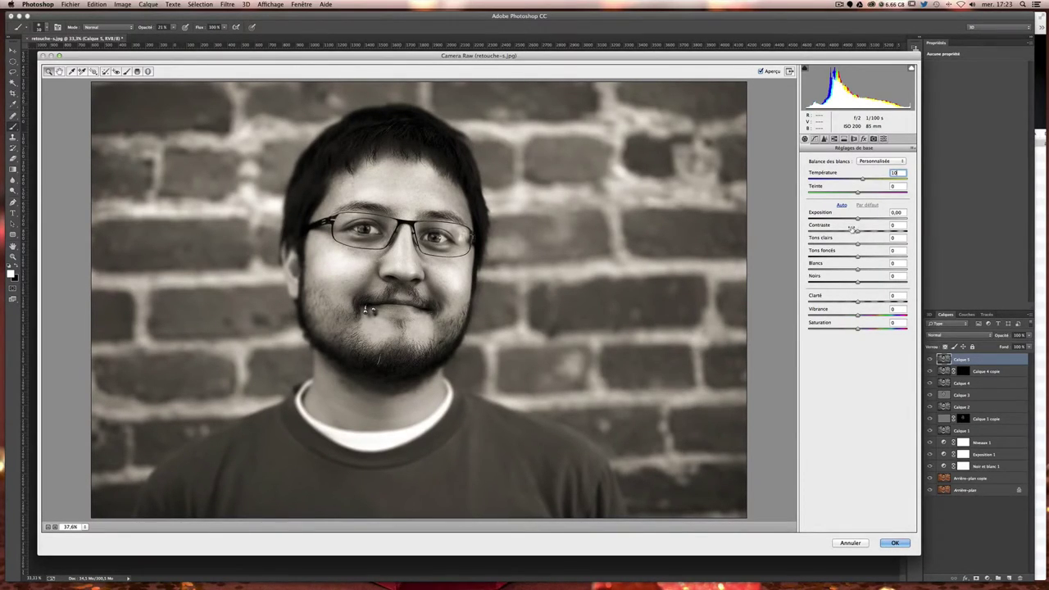
Zoom into the preview and adjust exposure and shadows, reaching Tons foncés +37.
click(55, 527)
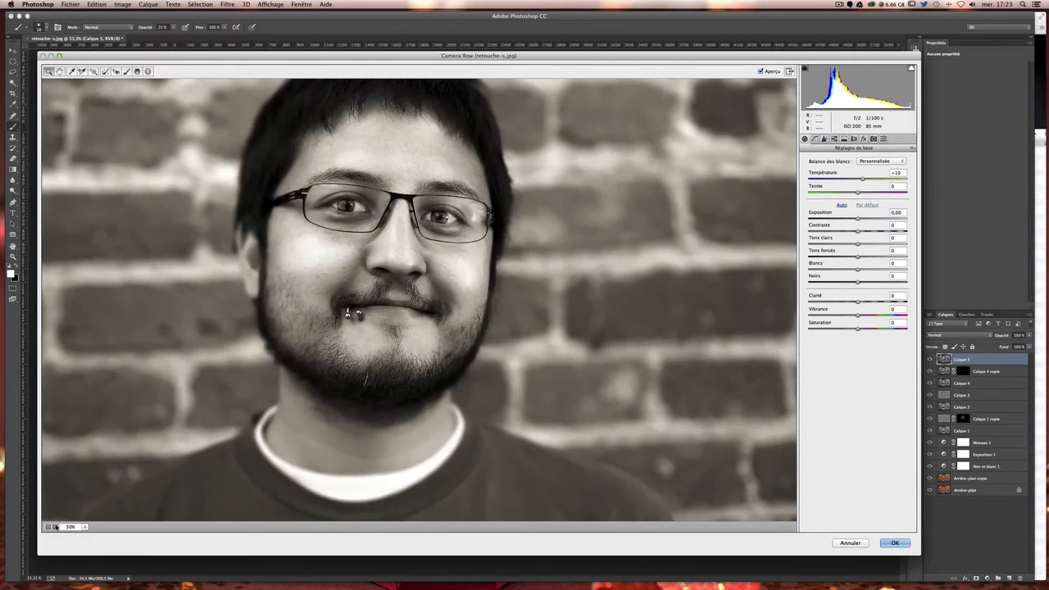
scroll(721, 239, up, 2)
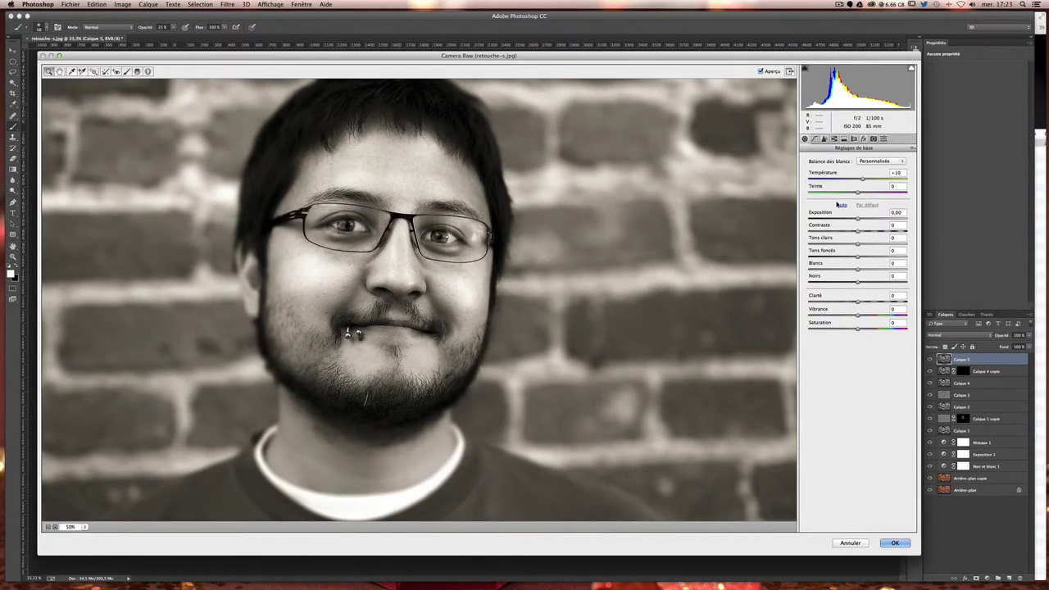
mouse_move(857, 219)
mouse_down()
mouse_move(866, 231)
mouse_move(845, 245)
mouse_move(869, 243)
mouse_up()
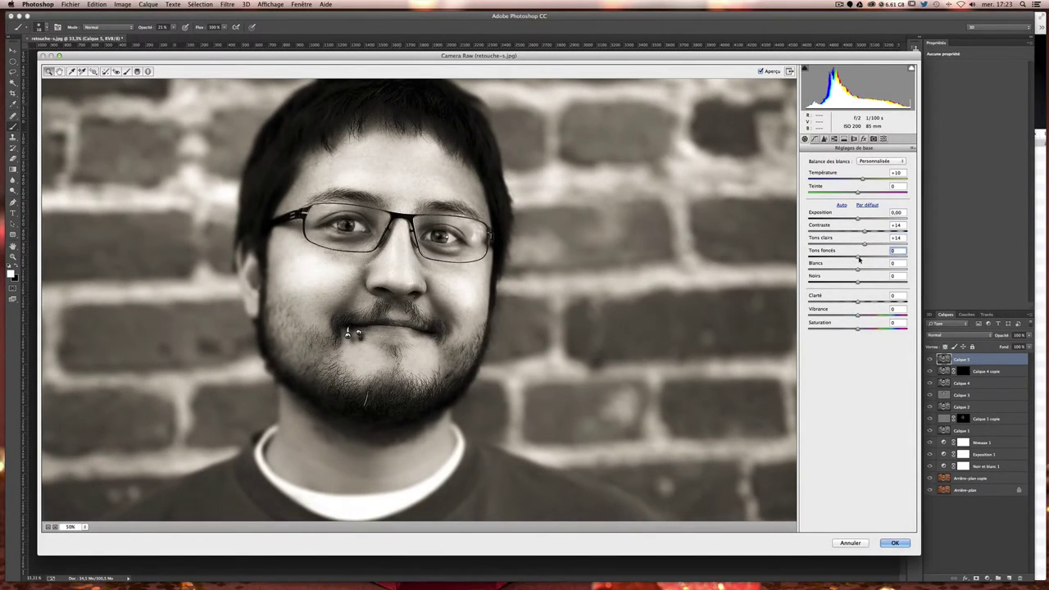
drag(857, 259, 876, 257)
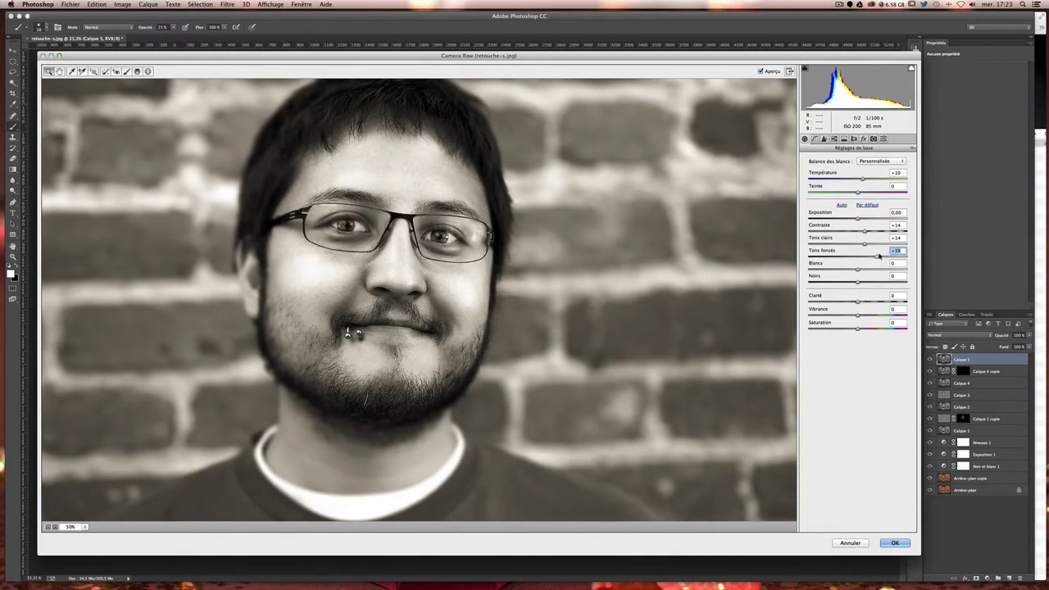
mouse_move(875, 256)
mouse_down()
mouse_move(854, 271)
mouse_move(864, 269)
mouse_up()
Lower the whites to darken highlights and set Noirs to -13.
key(shift+Down)
key(shift+Down)
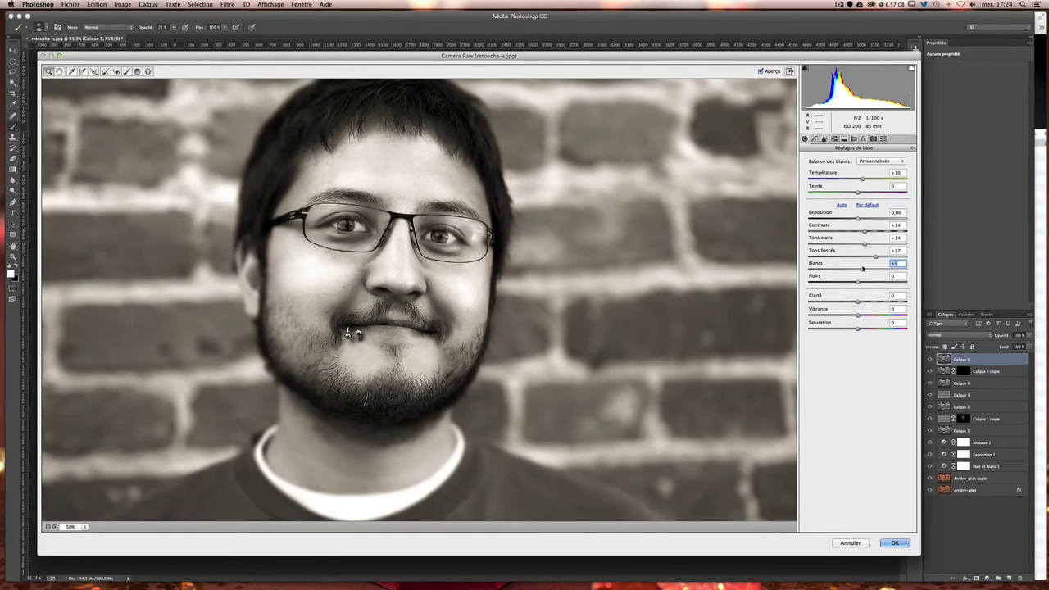
key(shift+Up)
drag(853, 268, 838, 267)
drag(856, 283, 872, 280)
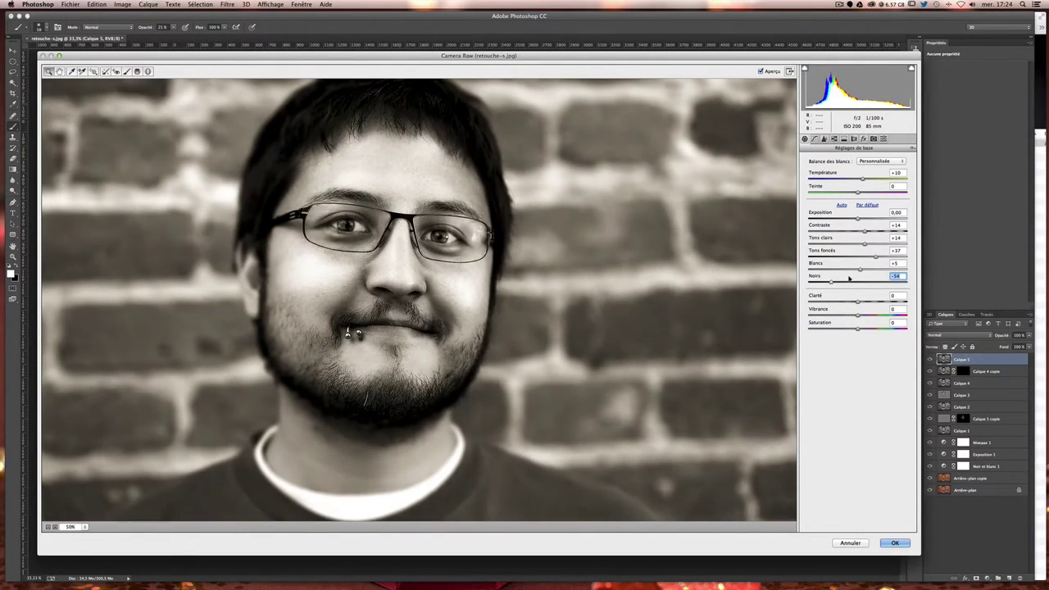
mouse_move(831, 279)
mouse_down()
mouse_move(866, 277)
mouse_move(853, 280)
mouse_up()
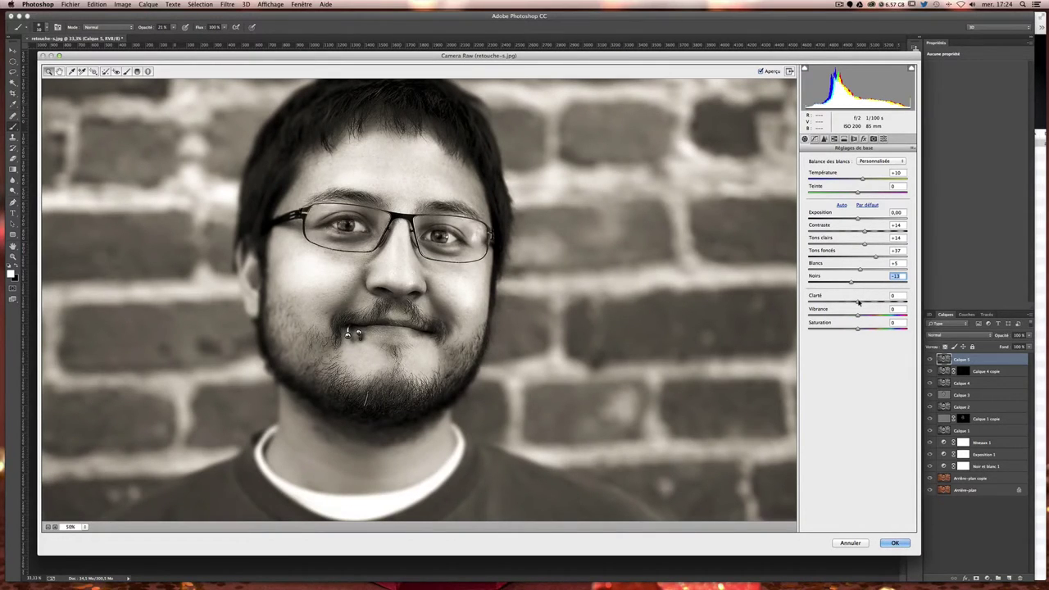
key(Tab)
text(+5)
Zoom the Camera Raw preview to 100%, set Clarté to 10 and apply the filter.
key(ctrl+alt+0)
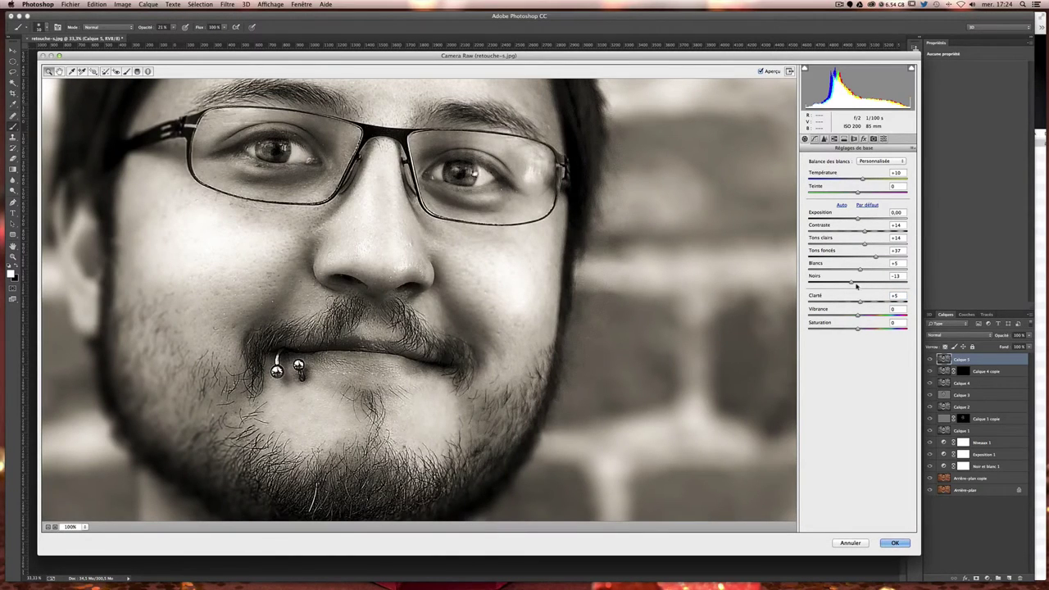
mouse_move(860, 300)
mouse_down()
mouse_move(897, 301)
mouse_move(856, 303)
mouse_up()
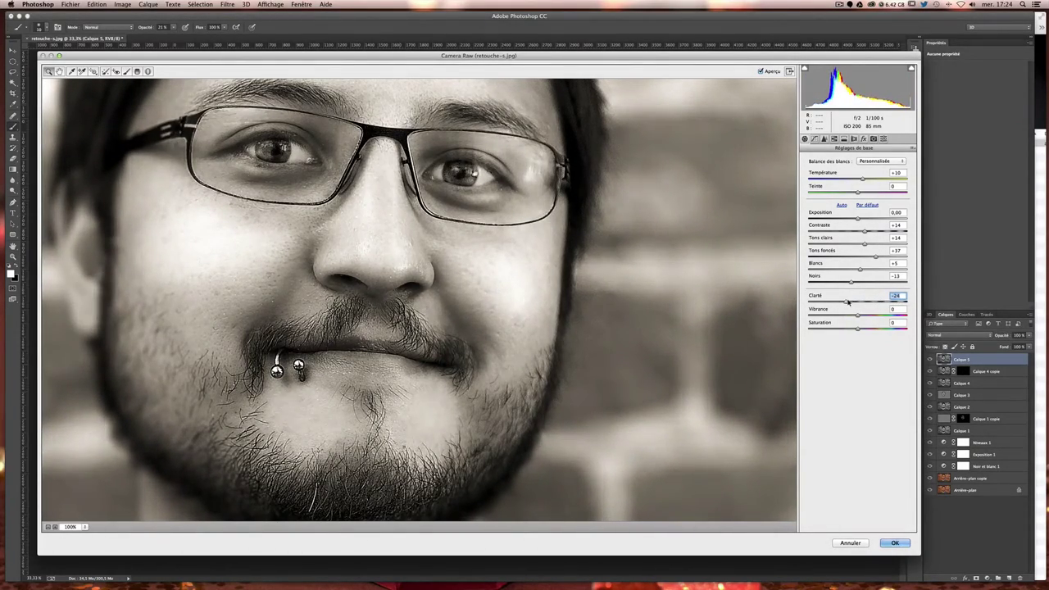
drag(857, 303, 862, 303)
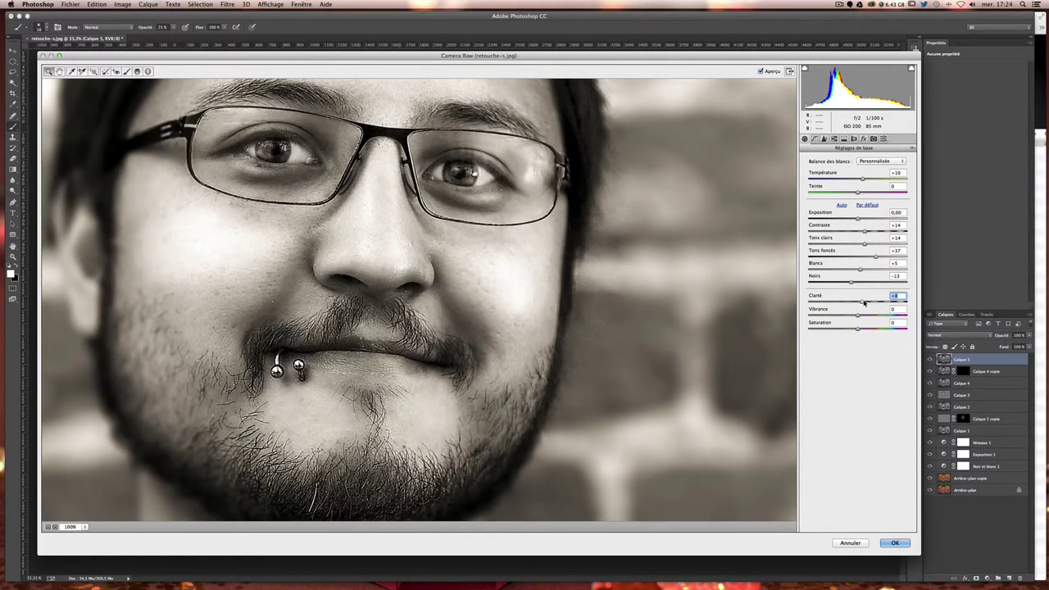
drag(862, 302, 861, 303)
text(10)
click(894, 544)
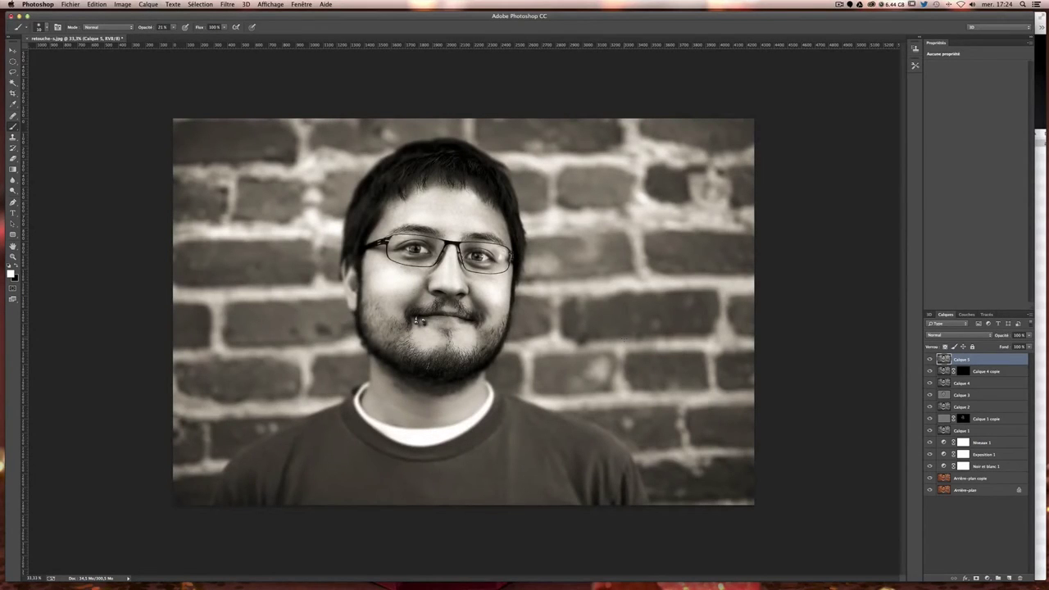
Undo and redo the Camera Raw filter to compare the portrait before and after.
key(ctrl+z)
key(ctrl+z)
key(ctrl+z)
key(ctrl+z)
key(ctrl+z)
key(ctrl+z)
key(ctrl+plus)
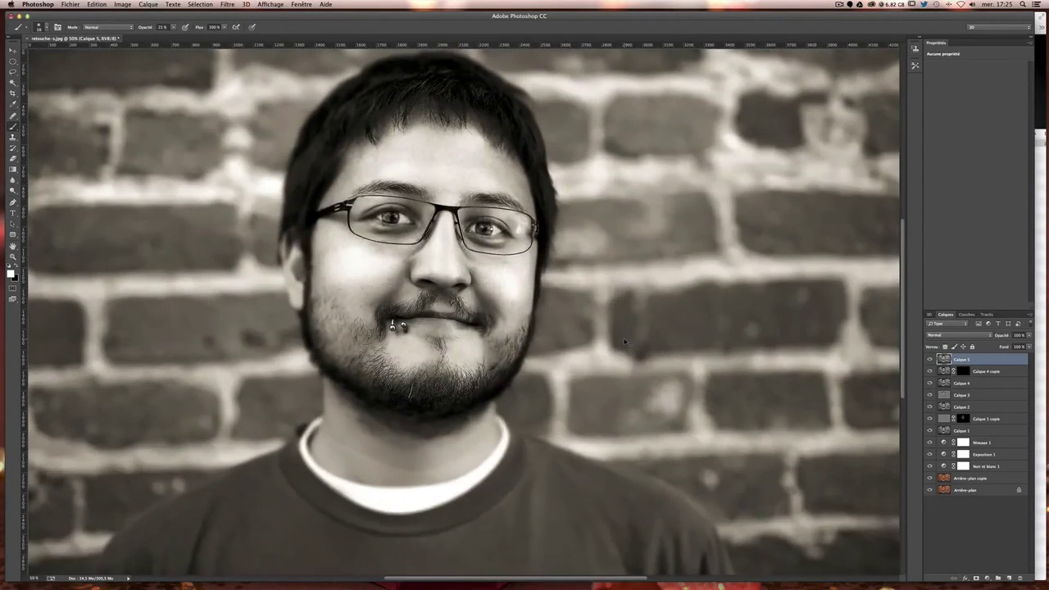
key(ctrl+z)
key(ctrl+z)
key(ctrl+z)
key(ctrl+z)
key(ctrl+minus)
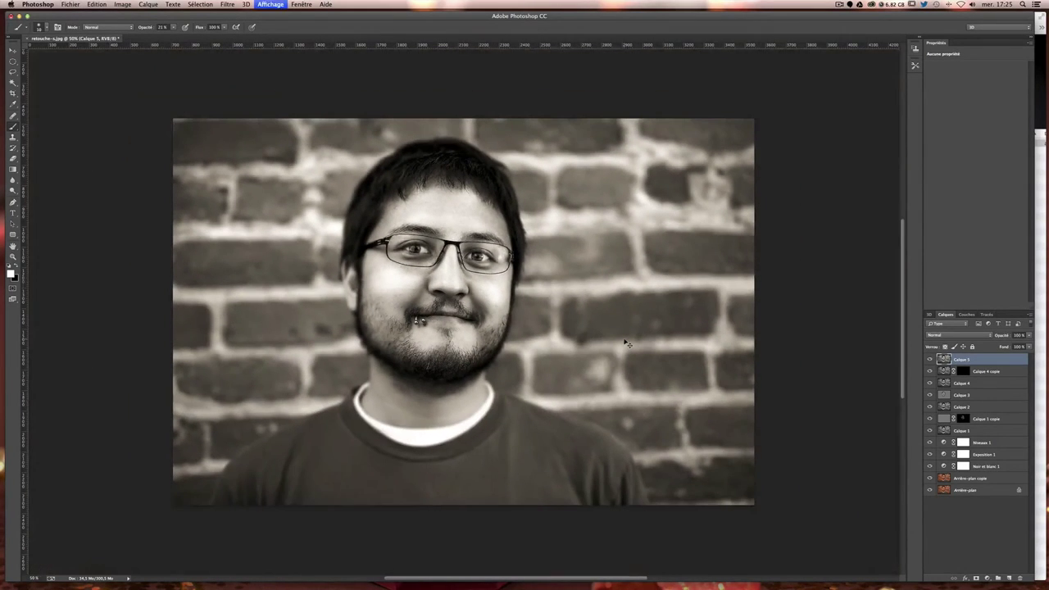
Preview Correction de l'objectif's Personnalisé settings, then close it without changes.
click(227, 4)
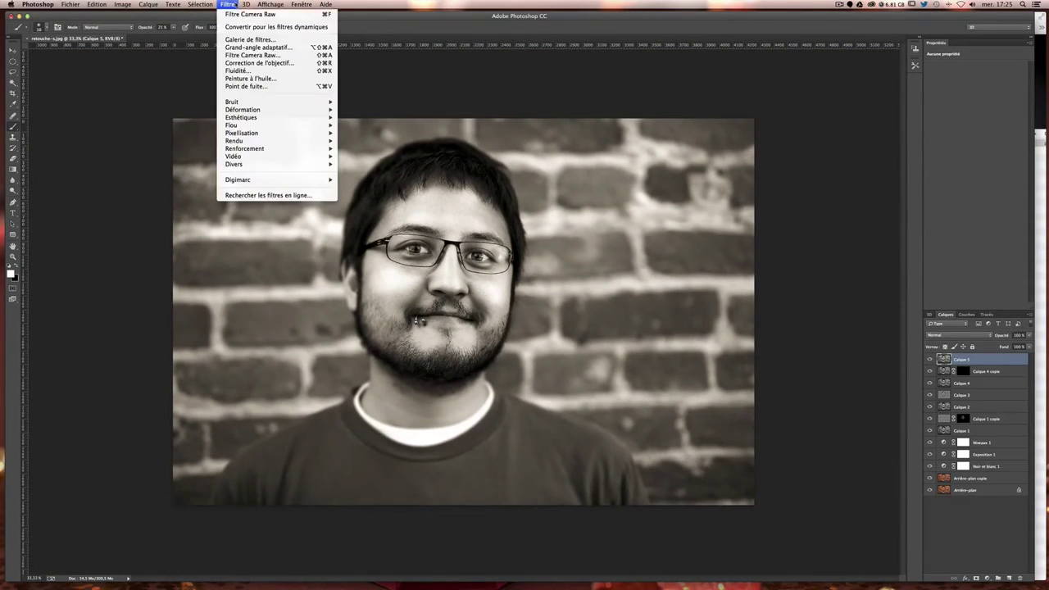
click(286, 64)
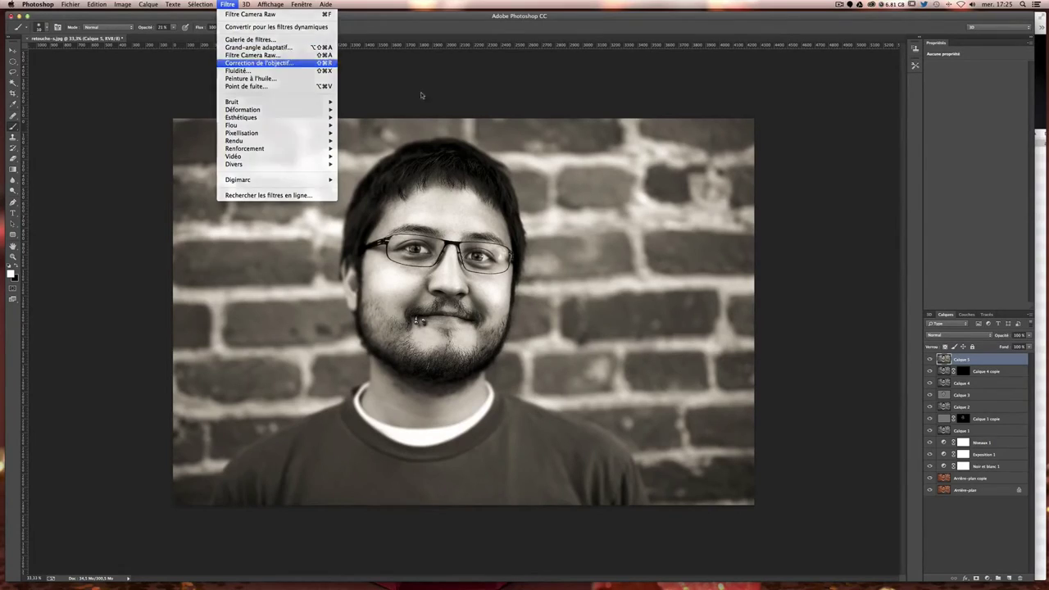
click(969, 55)
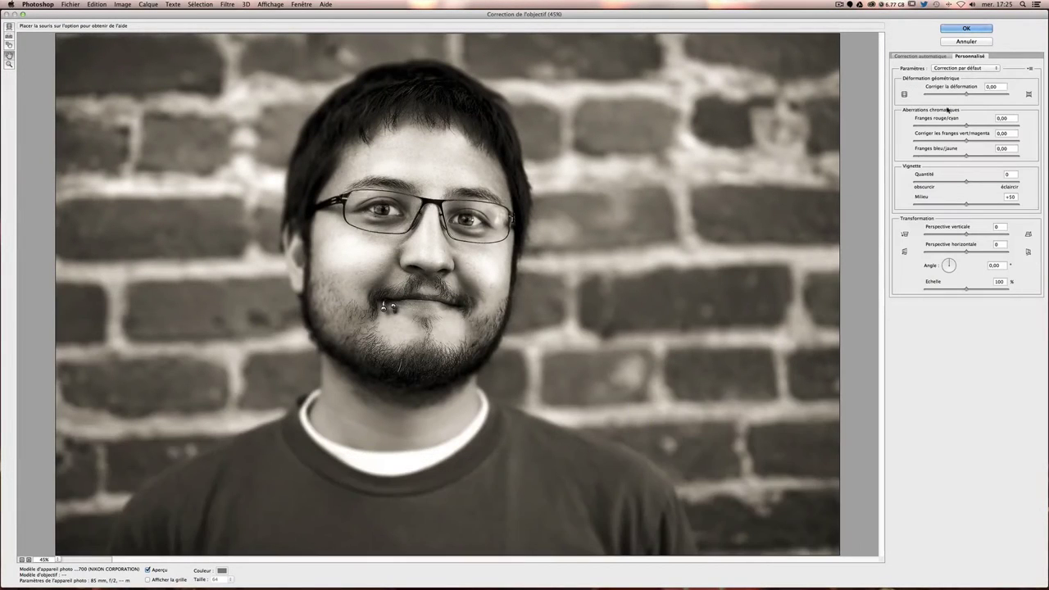
click(918, 57)
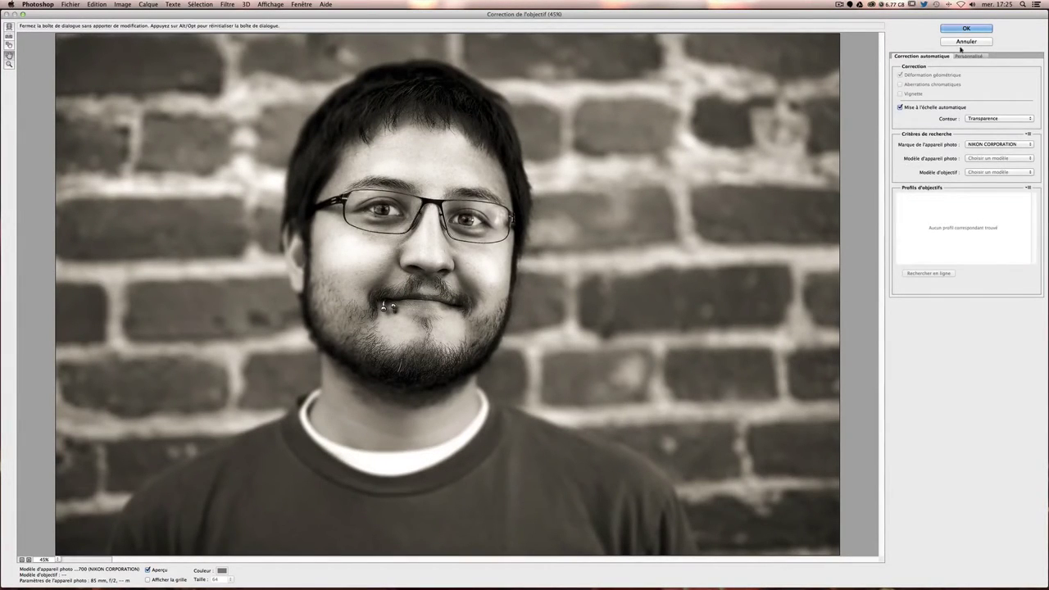
click(965, 41)
click(228, 4)
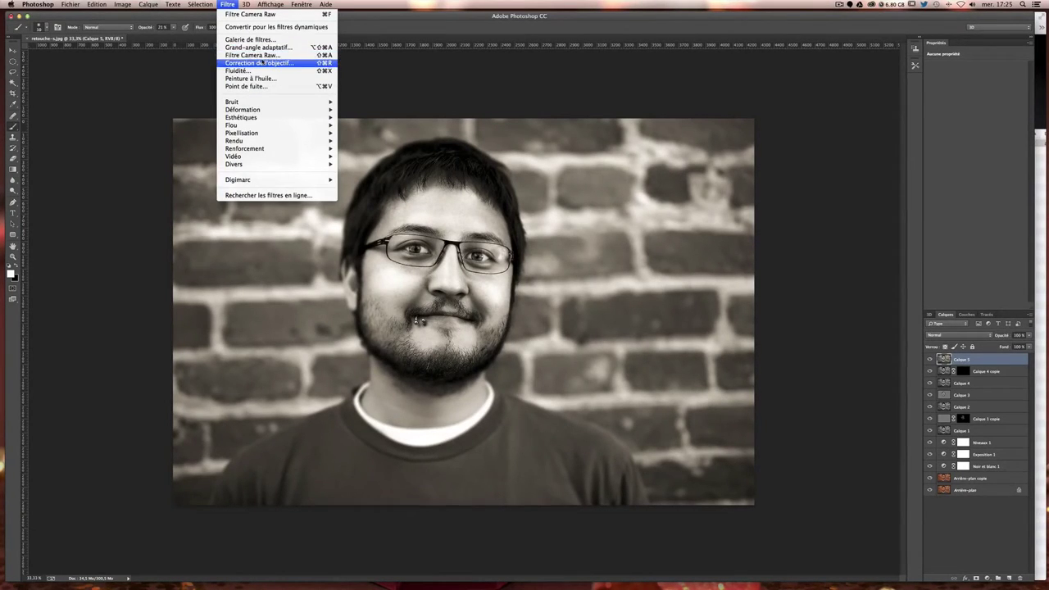
Apply a Correction de l'objectif vignette with Quantité -71 and Milieu +43.
click(261, 63)
click(966, 56)
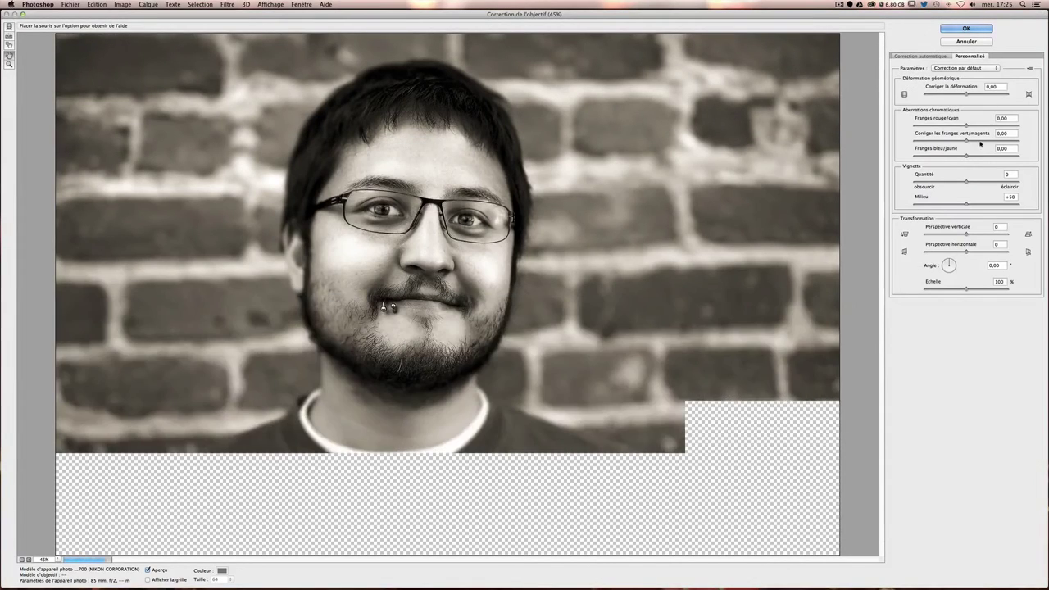
drag(966, 181, 920, 185)
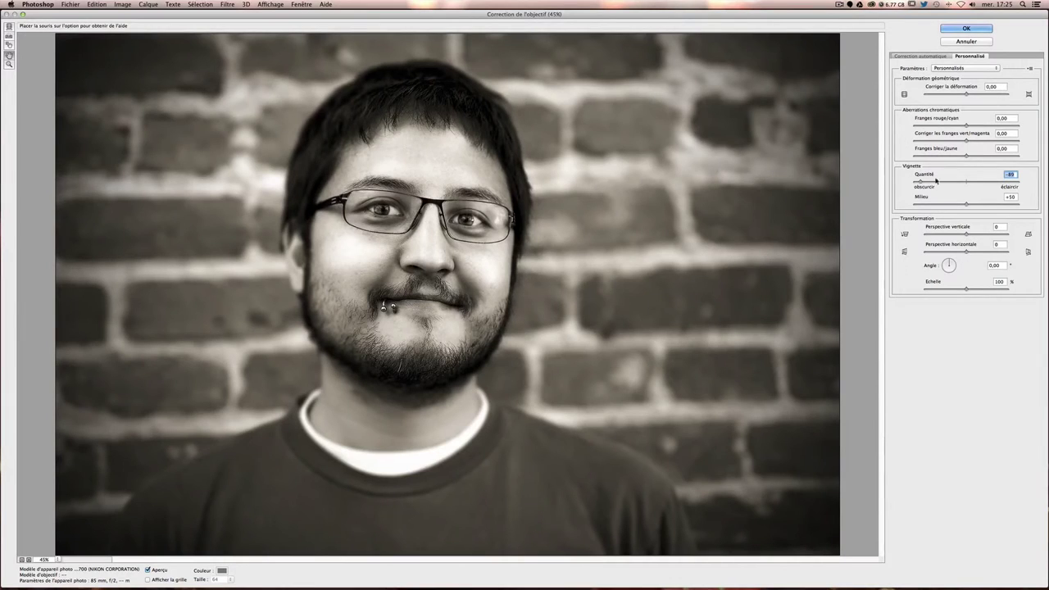
drag(966, 205, 929, 182)
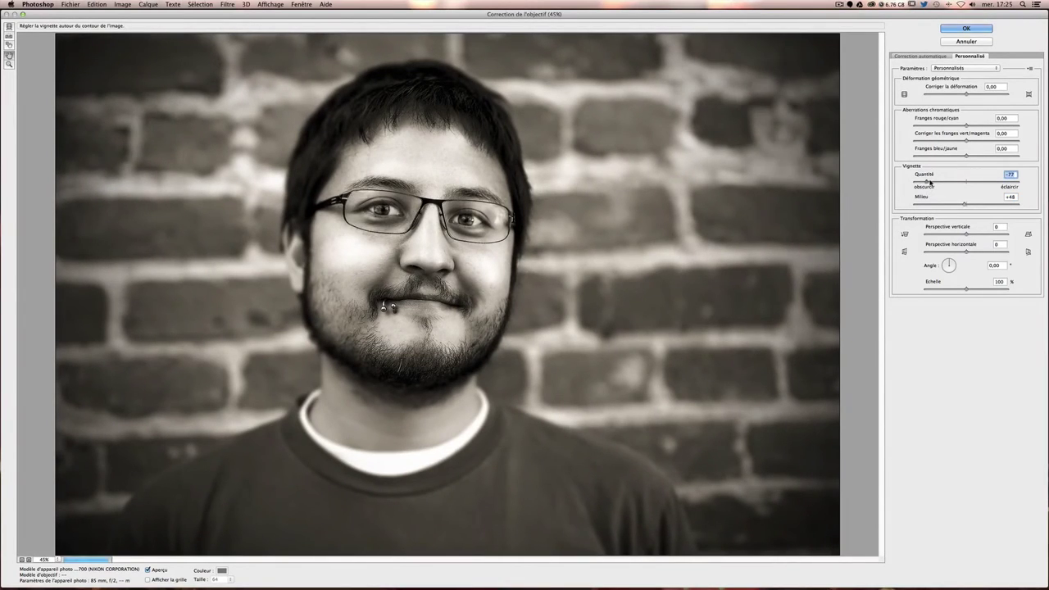
click(976, 205)
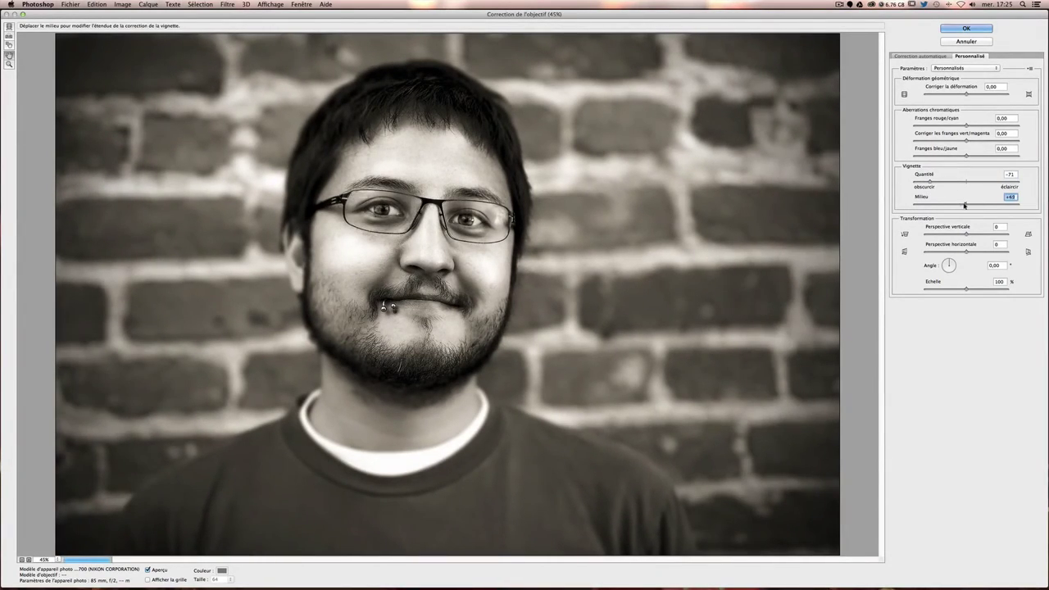
mouse_move(964, 205)
mouse_down()
mouse_move(911, 205)
mouse_move(1011, 207)
mouse_up()
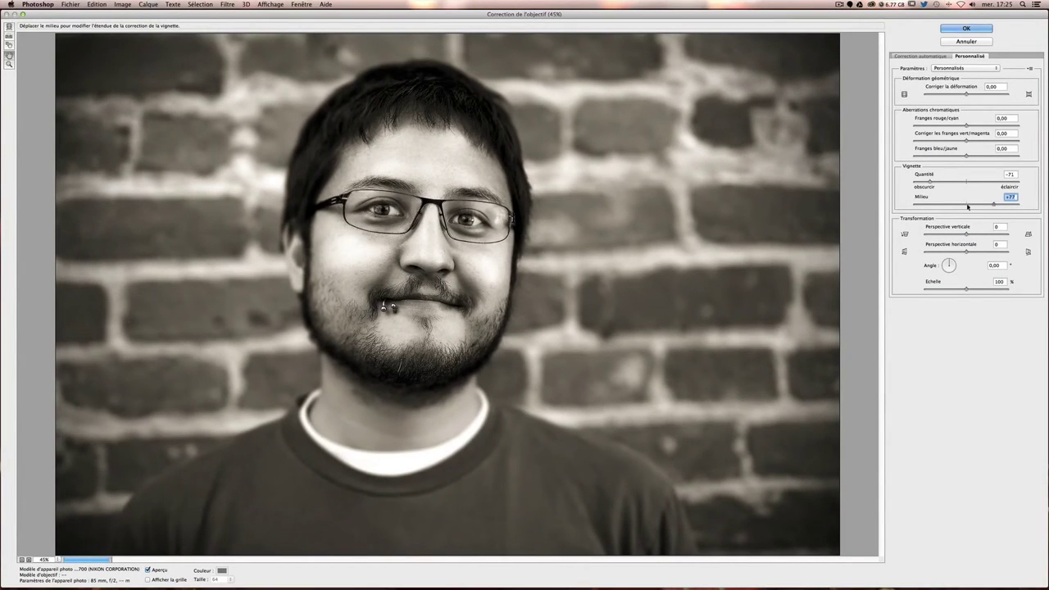
drag(968, 206, 965, 205)
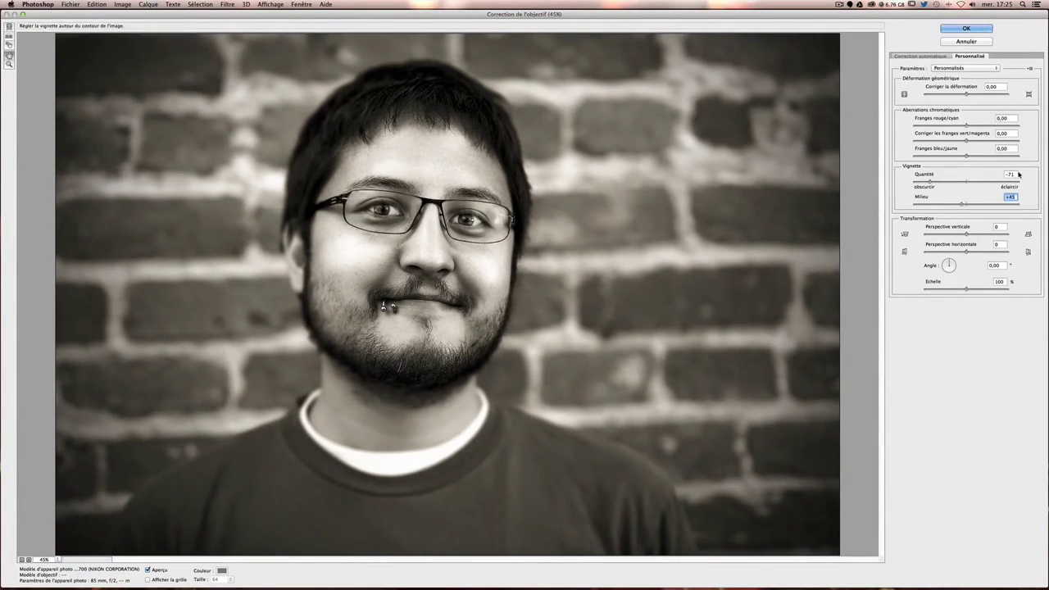
click(973, 29)
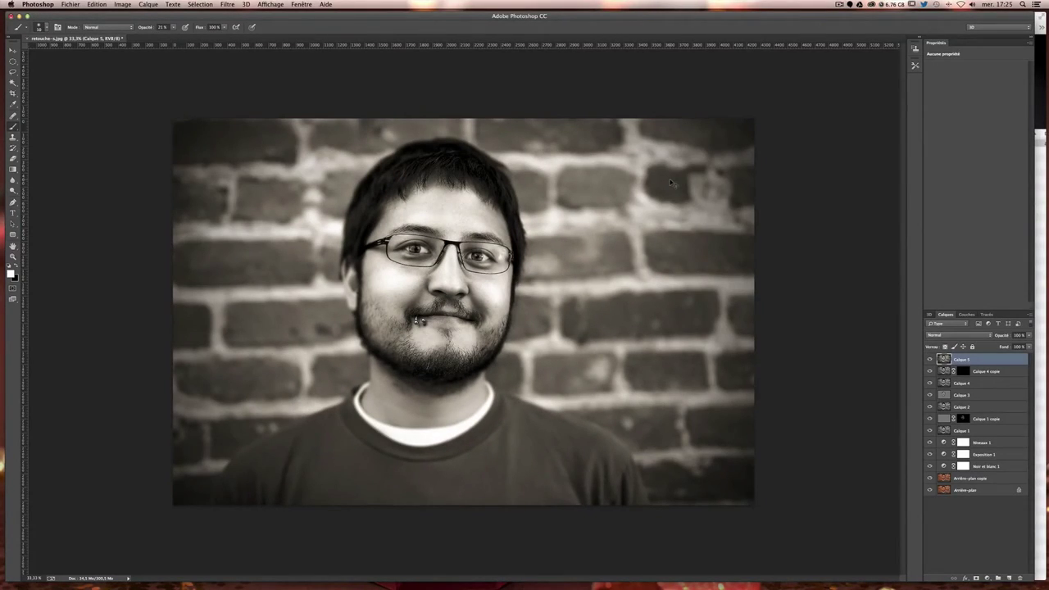
Undo once, hide layers Calque 4 copie through Noir et blanc 1, and zoom onto the face.
key(ctrl+z)
key(ctrl+z)
key(ctrl+z)
key(ctrl+z)
click(929, 371)
drag(929, 383, 929, 478)
key(super+plus)
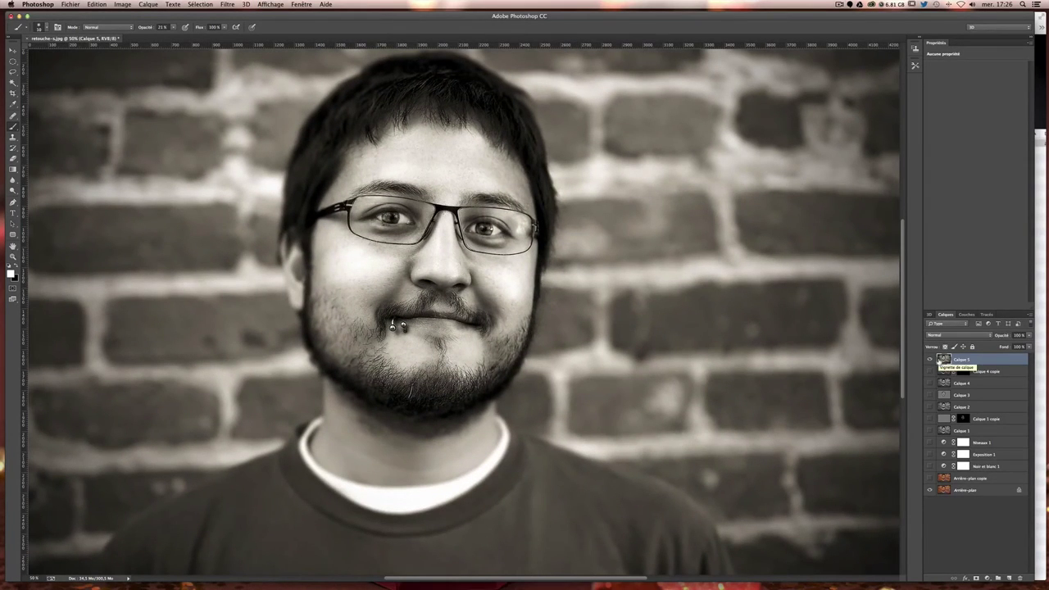
Toggle Calque 5's visibility repeatedly to flip between the sepia result and the colour original.
click(929, 359)
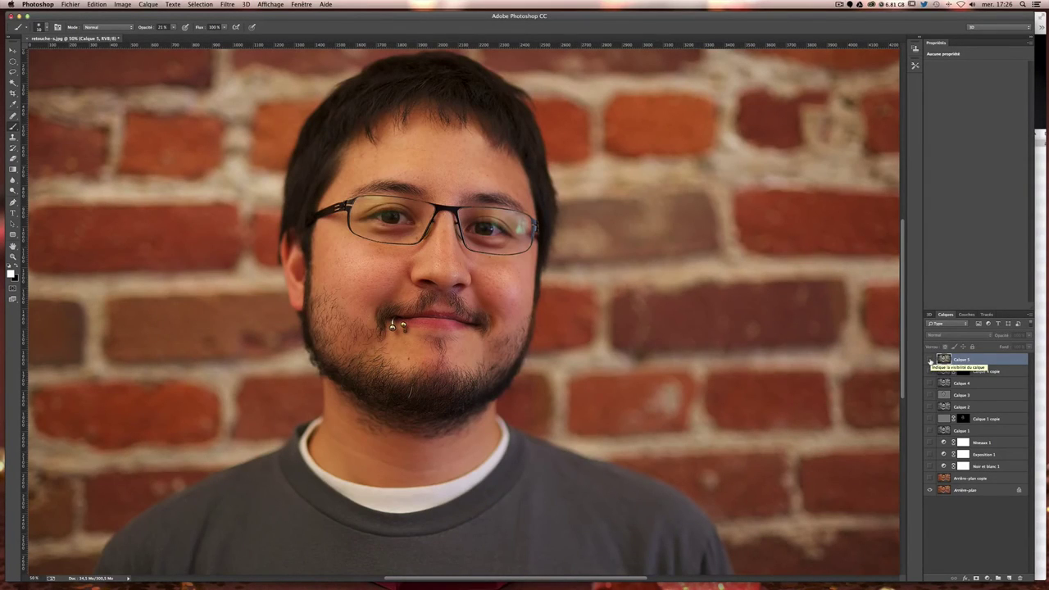
click(928, 361)
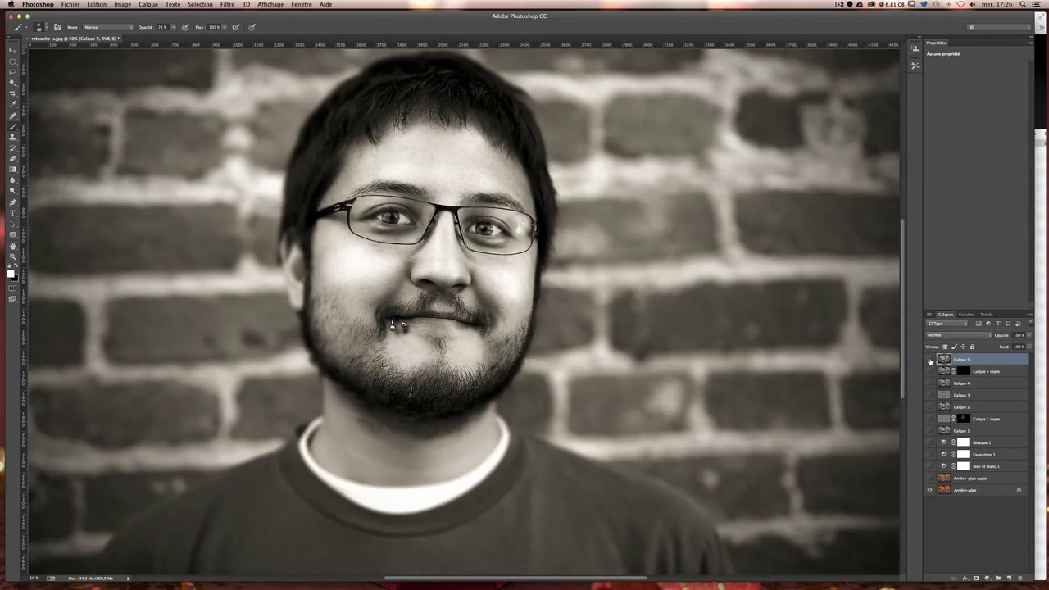
click(929, 360)
click(928, 361)
click(929, 360)
click(929, 361)
click(929, 360)
click(929, 361)
click(929, 360)
click(929, 360)
click(929, 360)
click(929, 361)
click(929, 360)
click(929, 361)
click(929, 360)
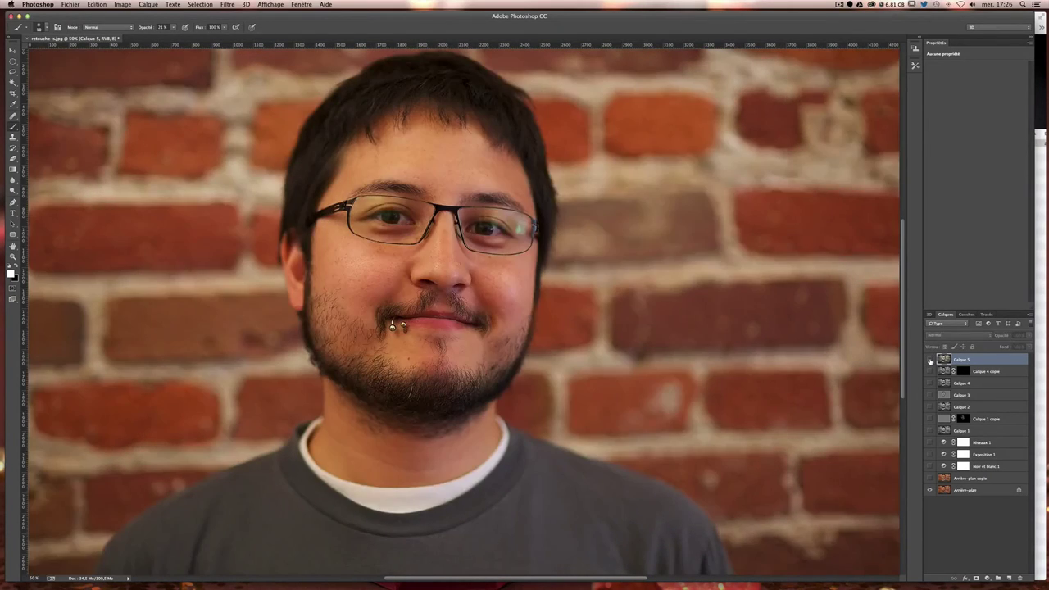
click(929, 361)
click(929, 360)
click(929, 360)
click(929, 360)
click(929, 361)
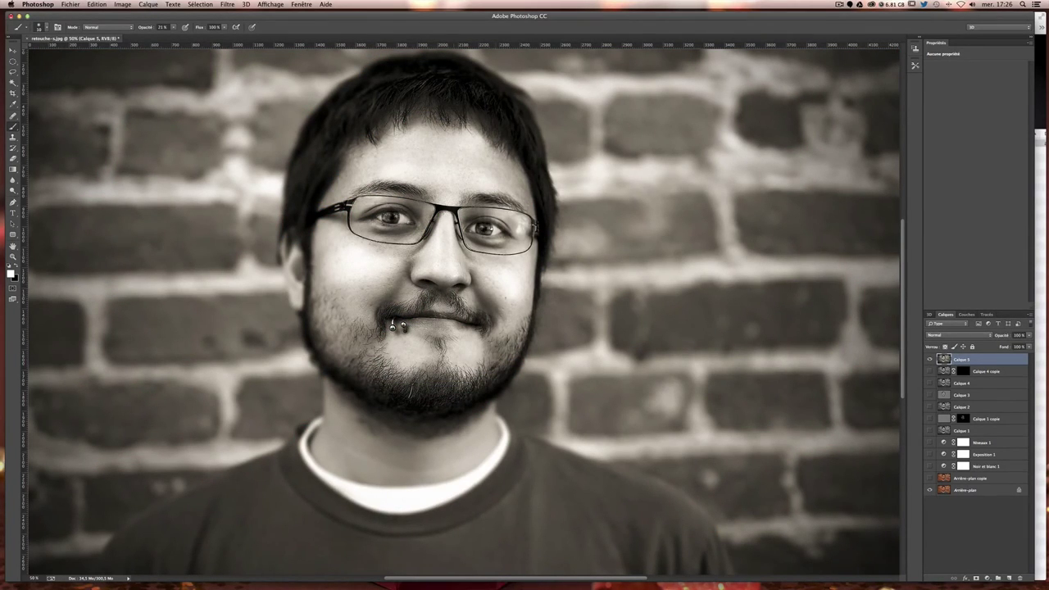
click(926, 361)
click(926, 361)
click(926, 361)
click(926, 360)
click(925, 361)
click(925, 361)
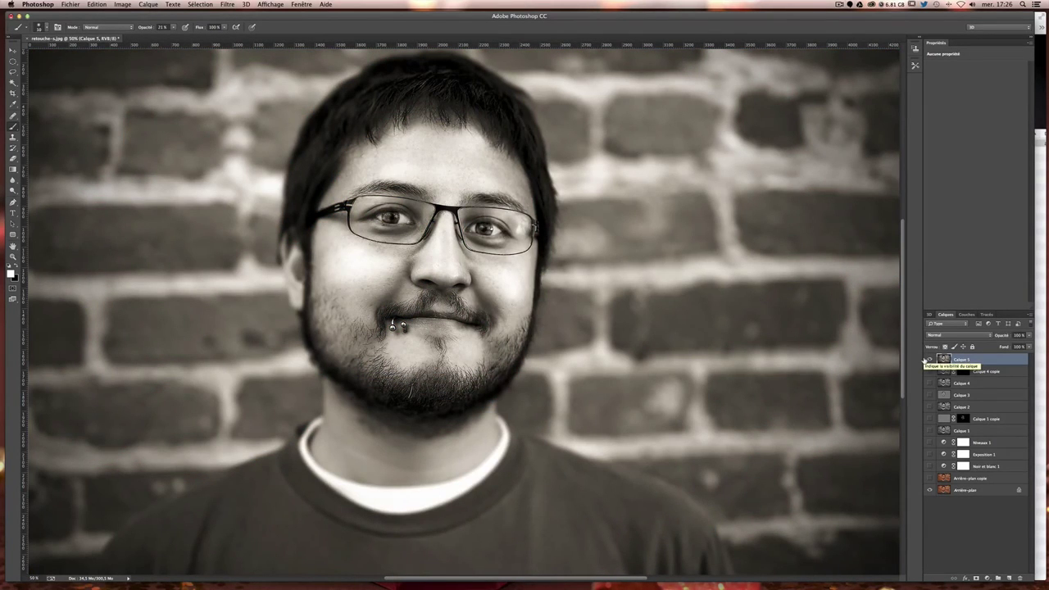